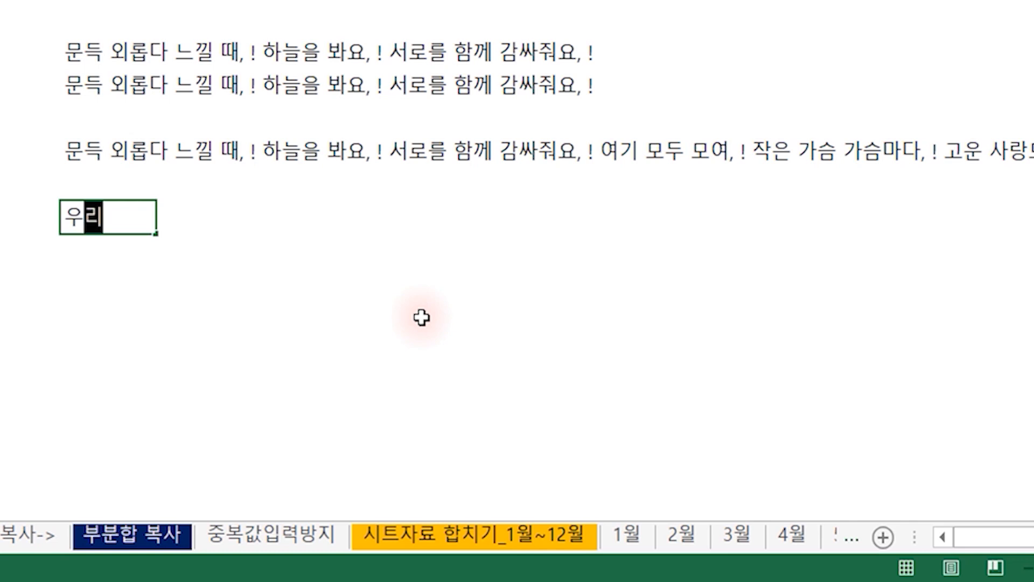
# Enter 우리 in cell G16 and add the phonetic guide text WOORI to it
pyautogui.press('Return')
pyautogui.press('Up')
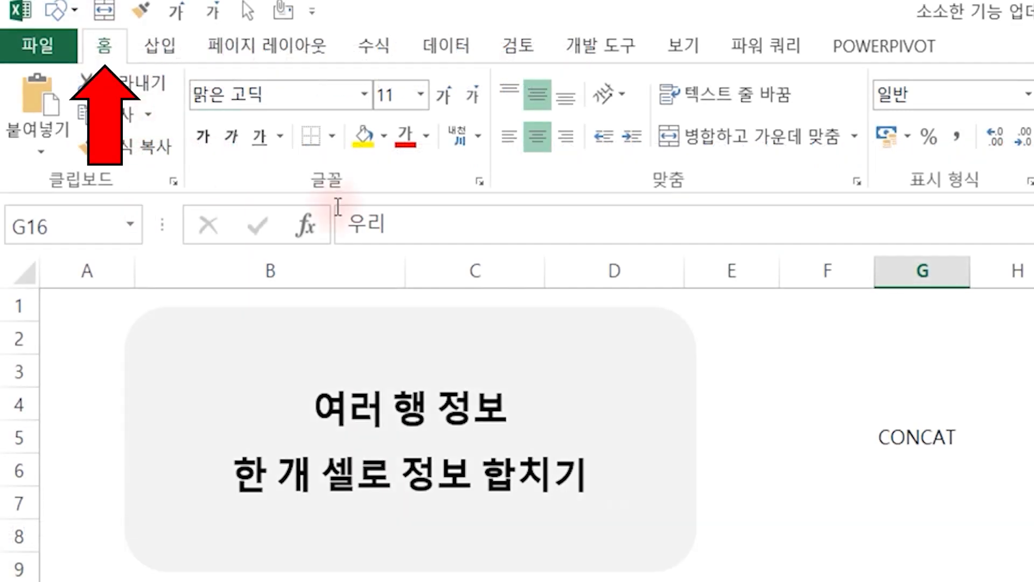
pyautogui.click(479, 140)
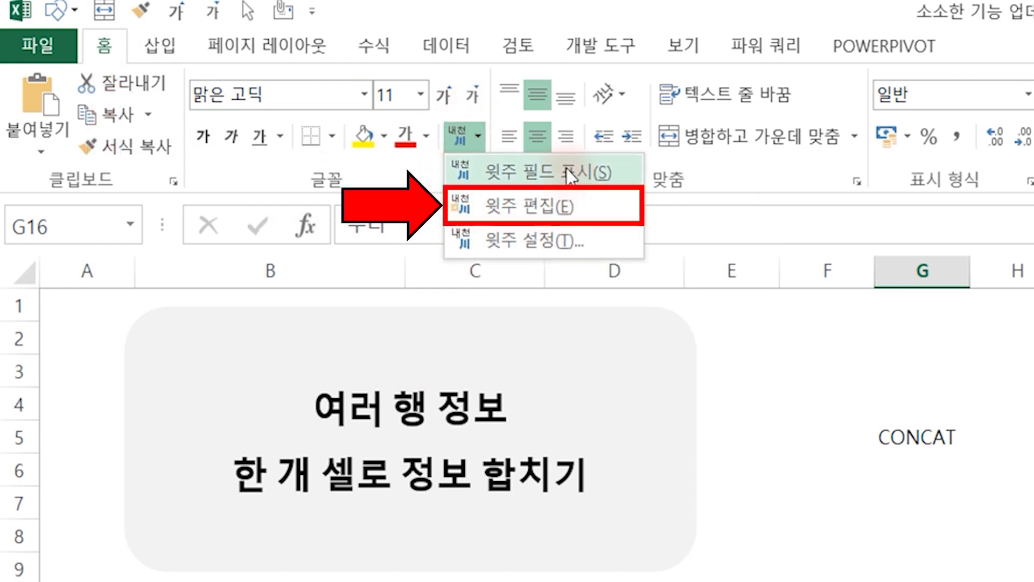
pyautogui.click(544, 210)
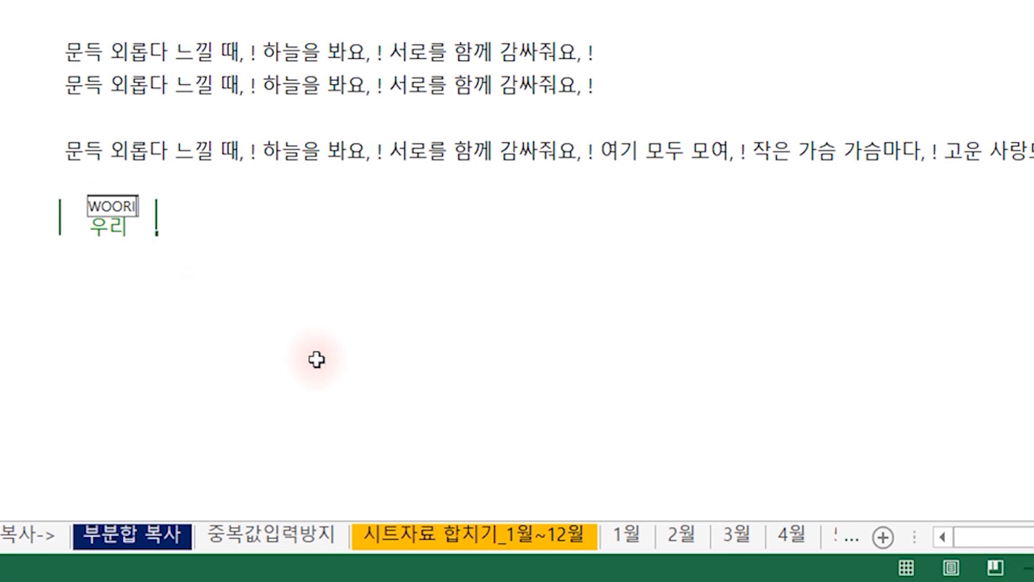
pyautogui.press('Return')
pyautogui.click(316, 359)
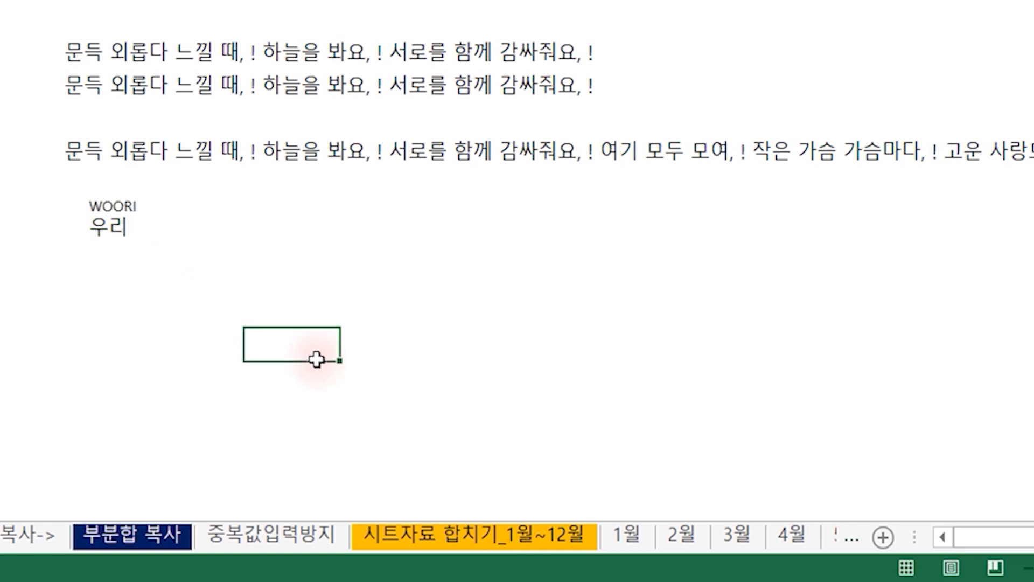
# Display the phonetic guide field (윗주 필드 표시) for 우리 in cell G16
pyautogui.click(150, 224)
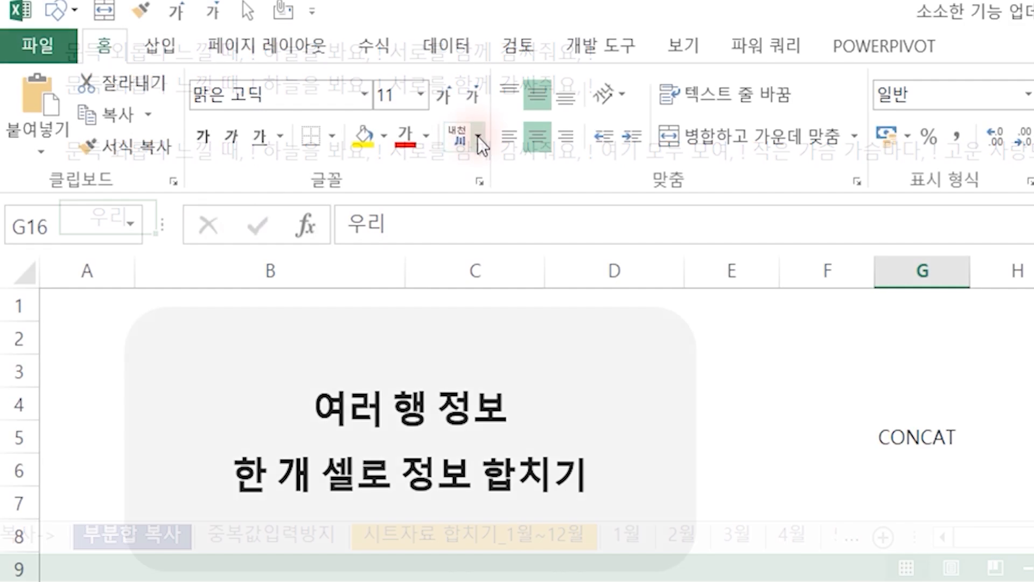
pyautogui.click(478, 136)
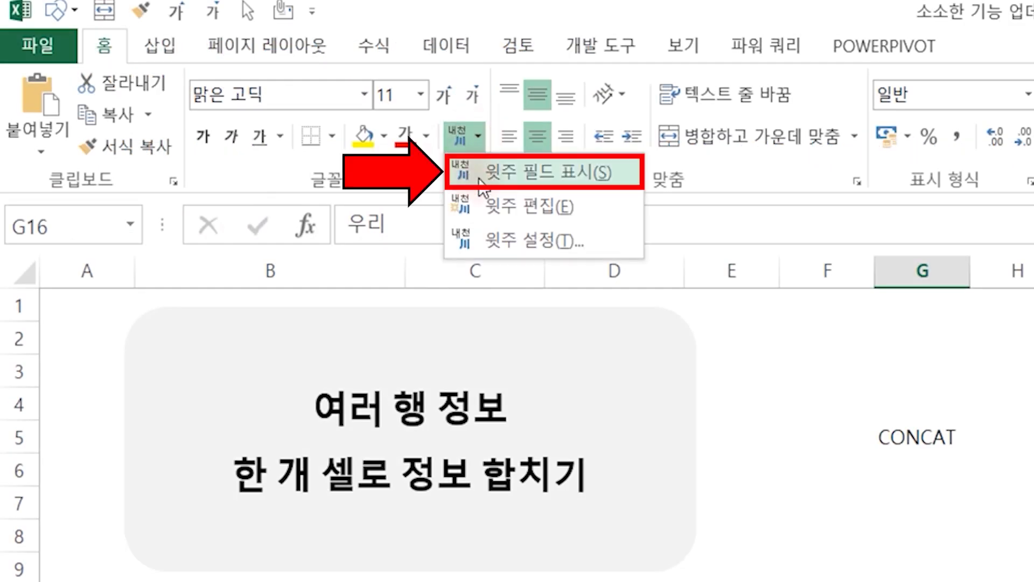
pyautogui.click(577, 182)
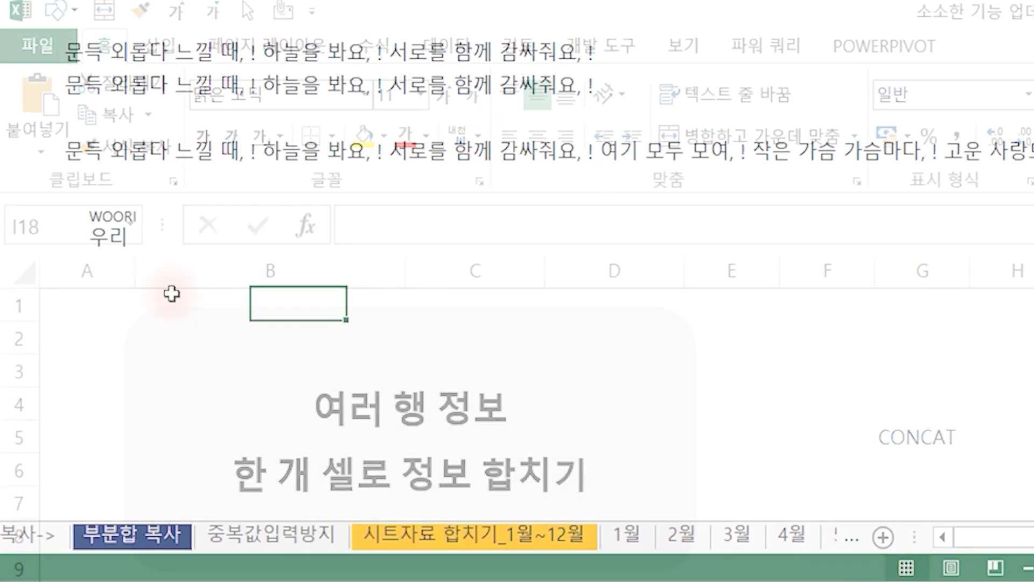
# Enter the formula =PHONETIC(G16) in cell H16, beside 우리
pyautogui.click(238, 233)
pyautogui.write('=PH')
pyautogui.press('Down')
pyautogui.press('Tab')
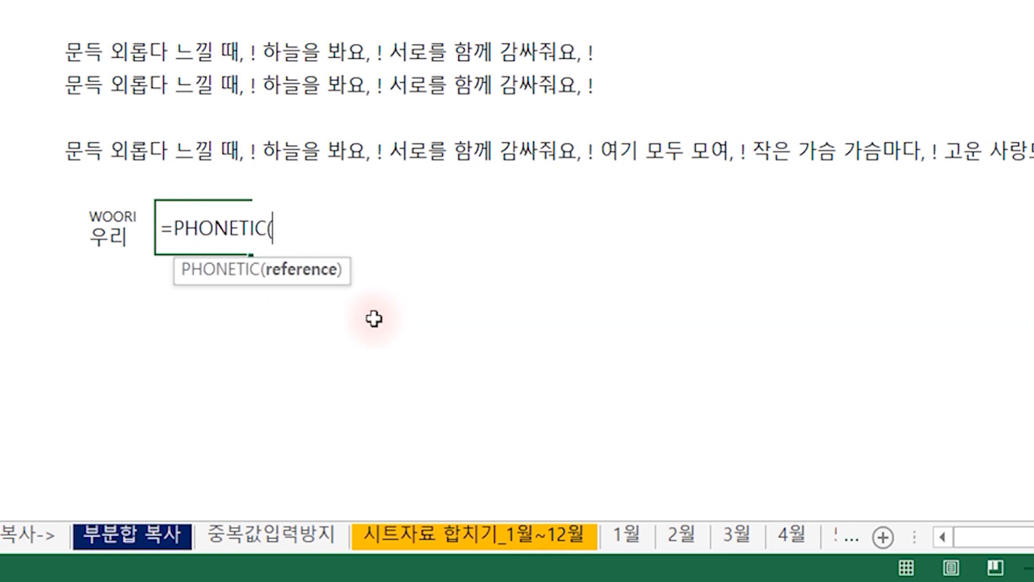
pyautogui.press('Left')
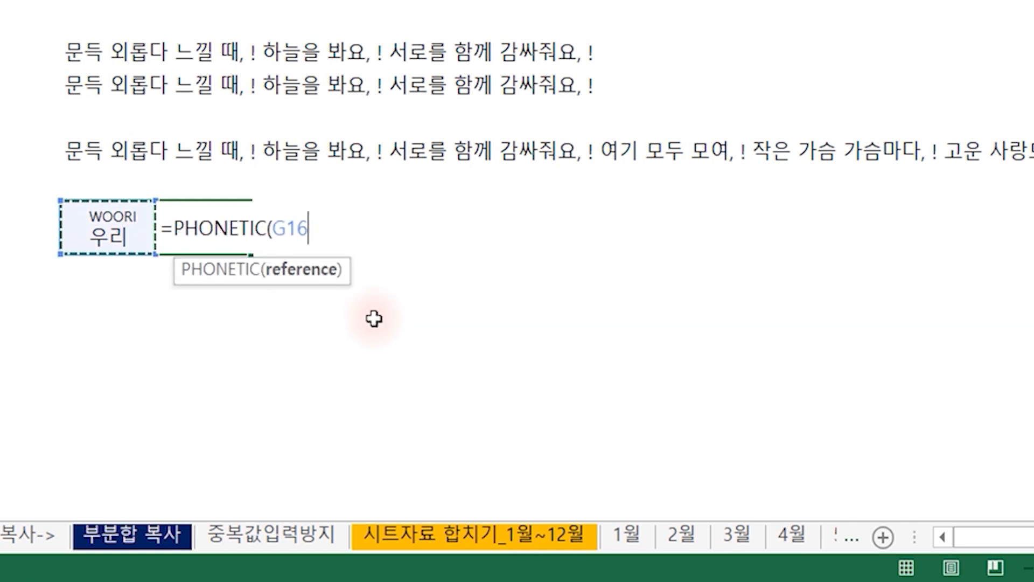
pyautogui.write(')')
pyautogui.press('Return')
pyautogui.press('Up')
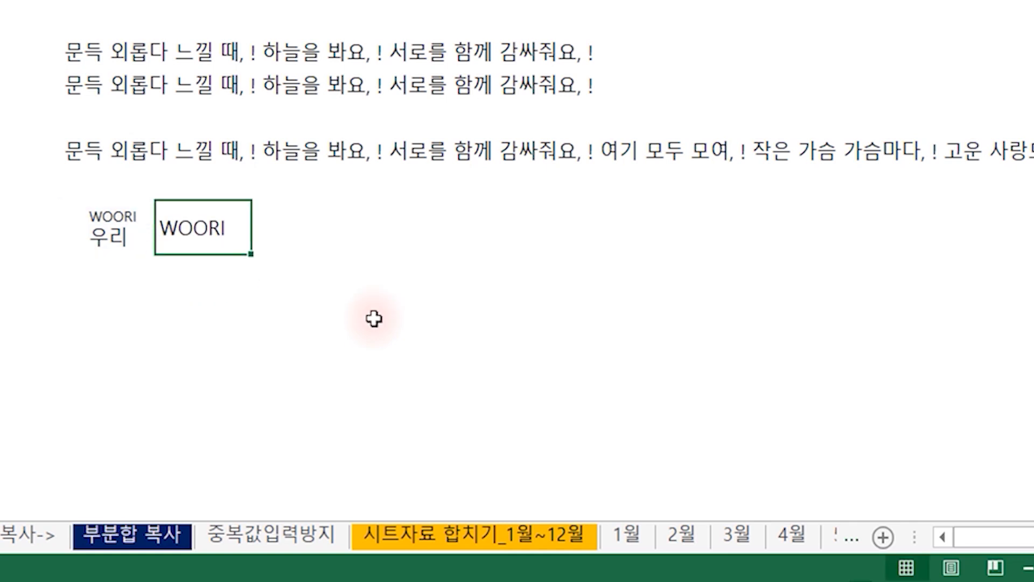
# Enter the word 모두 in cell G17, below 우리
pyautogui.click(110, 277)
pyautogui.write('모ㄷㅜ')
pyautogui.press('Return')
pyautogui.press('Up')
pyautogui.write('모두')
pyautogui.press('Return')
# Copy the PHONETIC formula from H16 into H17 so that it refers to G17
pyautogui.click(224, 231)
pyautogui.hotkey('ctrl', 'c')
pyautogui.press('Down')
pyautogui.hotkey('ctrl', 'v')
pyautogui.click(294, 346)
pyautogui.press('Escape')
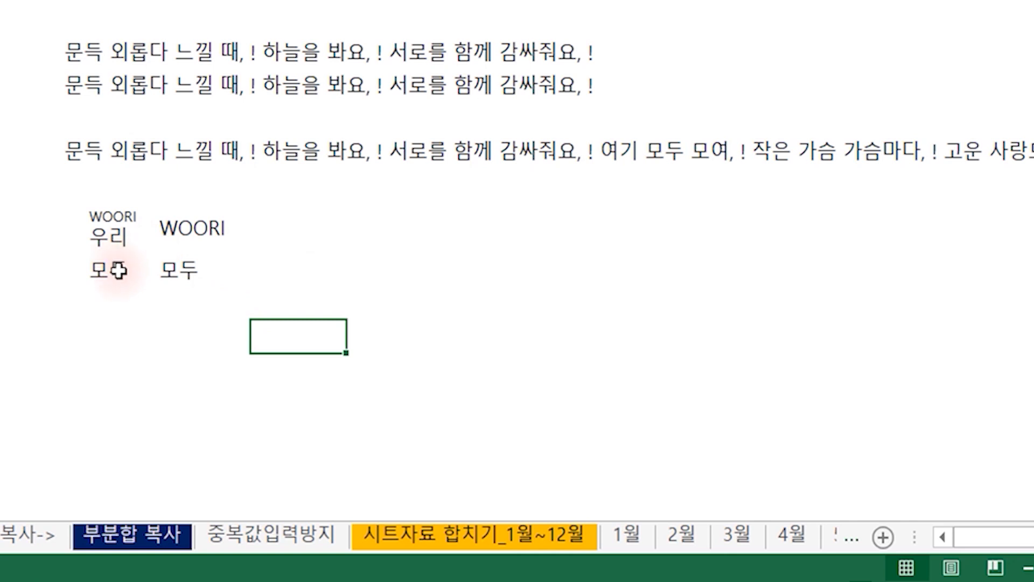
# Examine the PHONETIC formulas in H17 and G14 against their source cells, including the lyrics range B11:D19
pyautogui.click(119, 270)
pyautogui.click(203, 272)
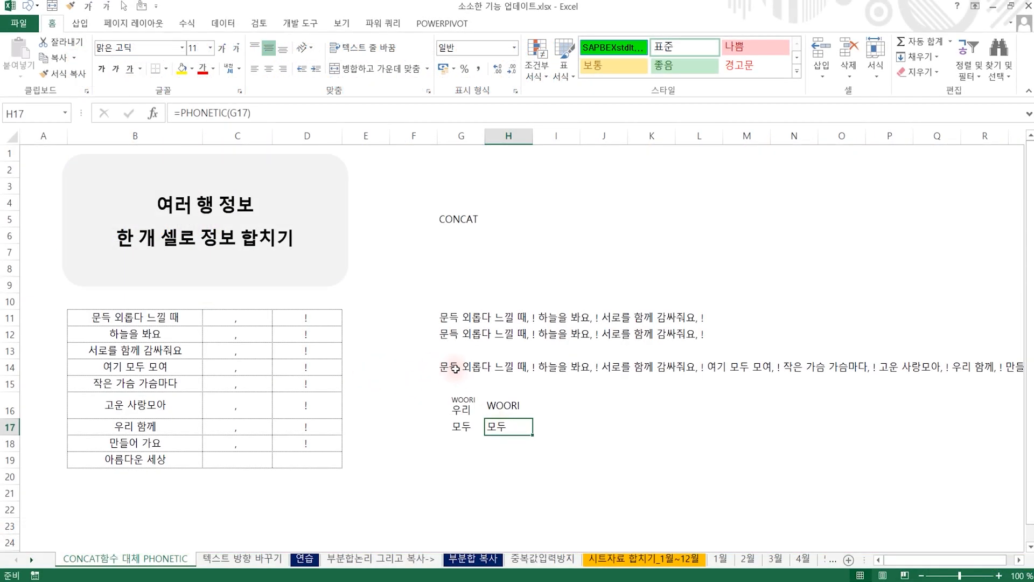
pyautogui.moveTo(455, 369); pyautogui.dragTo(650, 367)
pyautogui.click(151, 320)
pyautogui.moveTo(152, 320); pyautogui.dragTo(320, 477)
pyautogui.moveTo(517, 477); pyautogui.dragTo(541, 476)
pyautogui.click(441, 367)
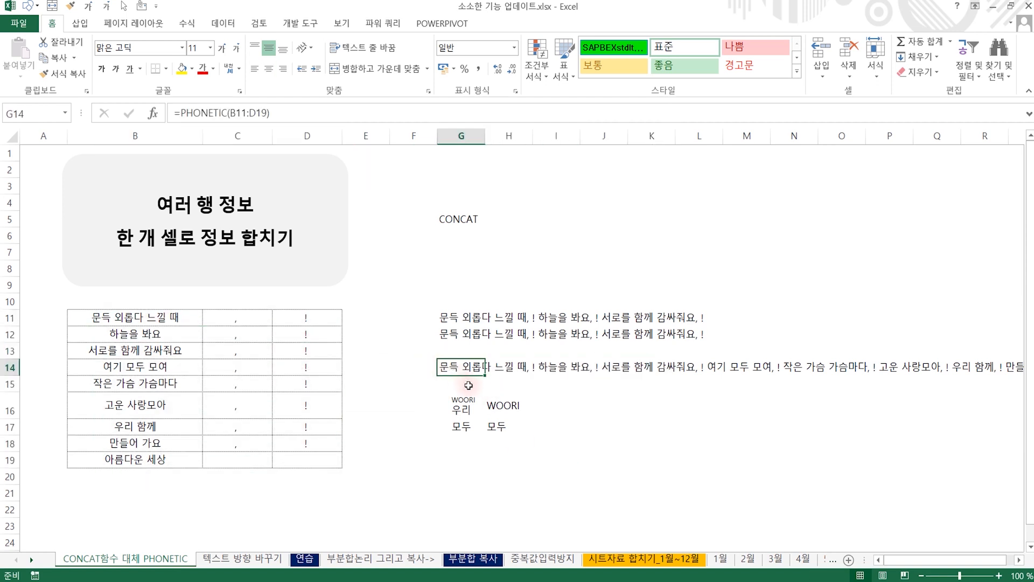
# On the 텍스트 방향 바꾸기 sheet, copy the lyrics in B6:B21 and paste them transposed starting at V7
pyautogui.click(242, 558)
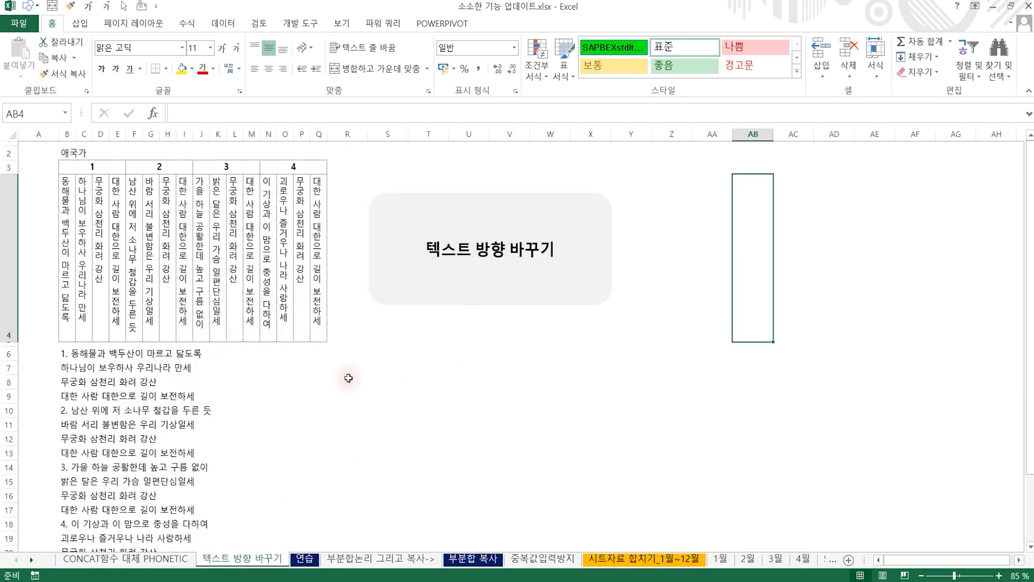
pyautogui.click(70, 185)
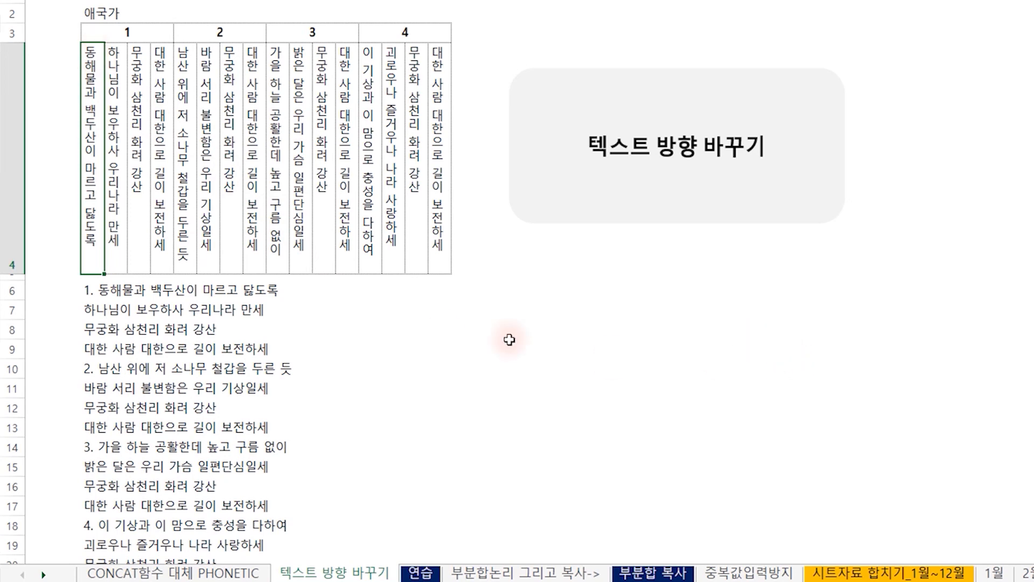
pyautogui.click(97, 292)
pyautogui.moveTo(98, 291); pyautogui.dragTo(105, 409)
pyautogui.moveTo(109, 350); pyautogui.dragTo(97, 308)
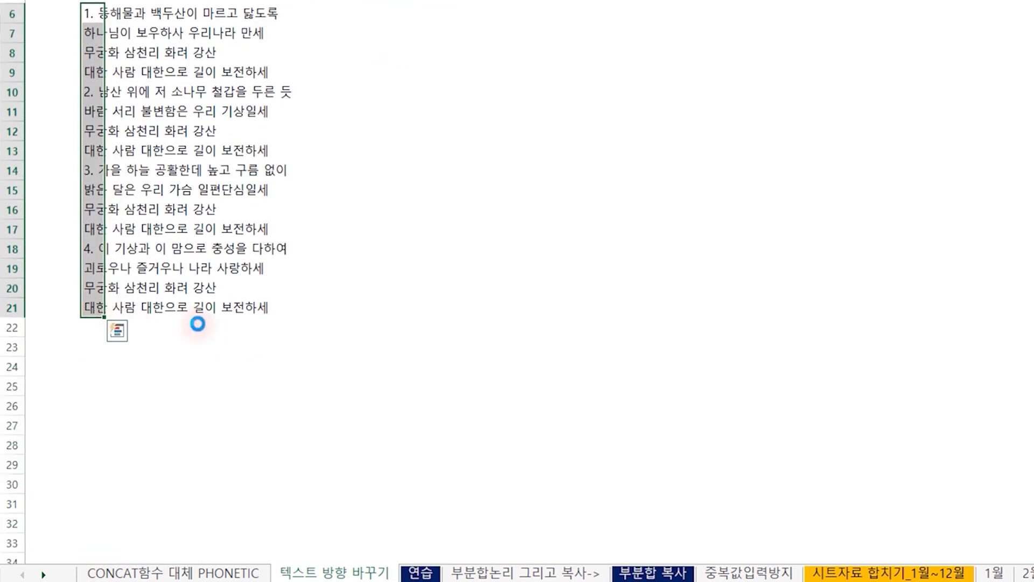
pyautogui.hotkey('ctrl', 'c')
pyautogui.scroll(2, 851, 220)
pyautogui.click(687, 309)
pyautogui.rightClick(698, 314)
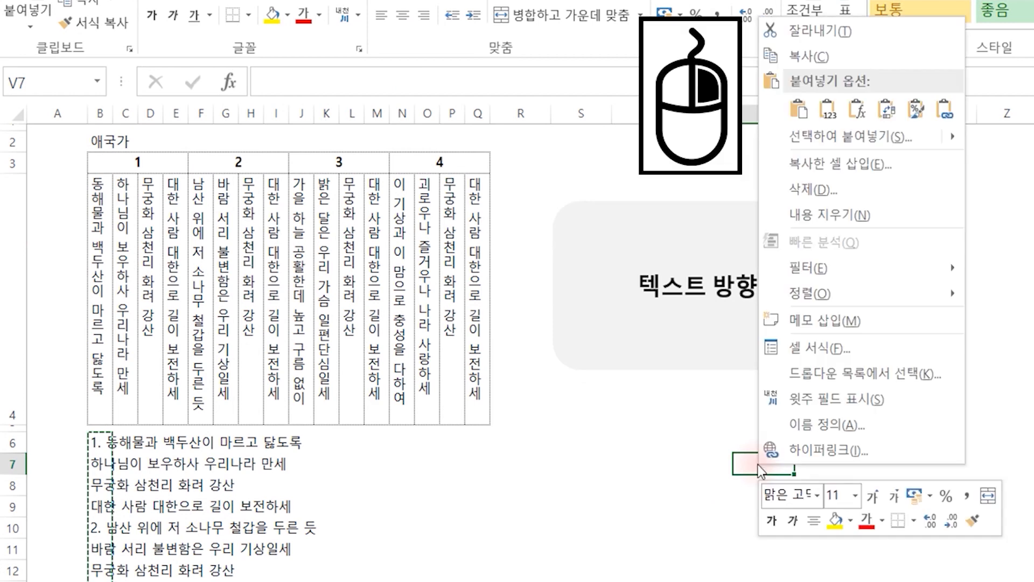
pyautogui.click(887, 109)
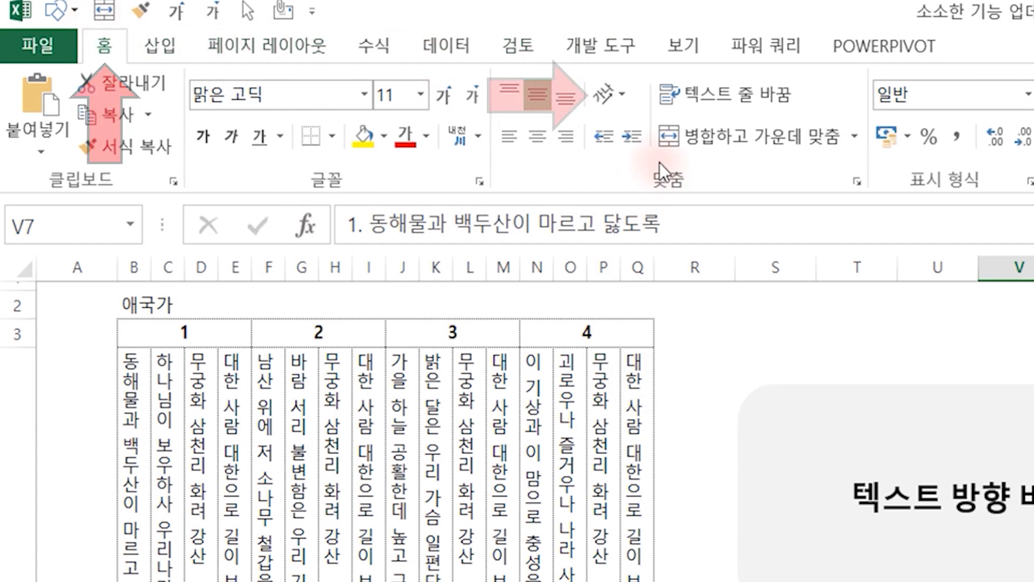
# Try the vertical text orientation (세로 쓰기) on the transposed lyrics starting at V7, and undo it
pyautogui.click(618, 110)
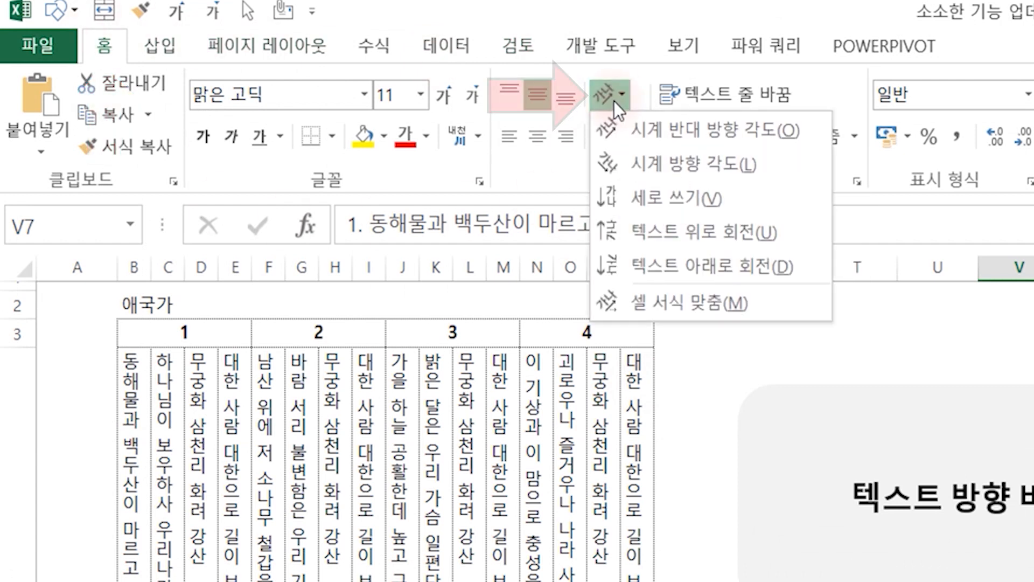
pyautogui.click(653, 206)
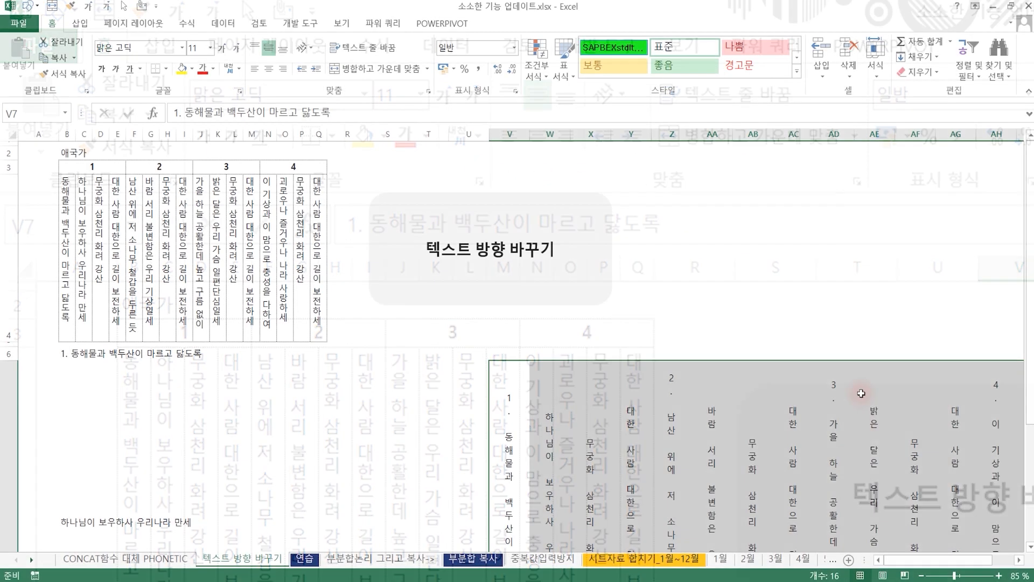
pyautogui.click(786, 330)
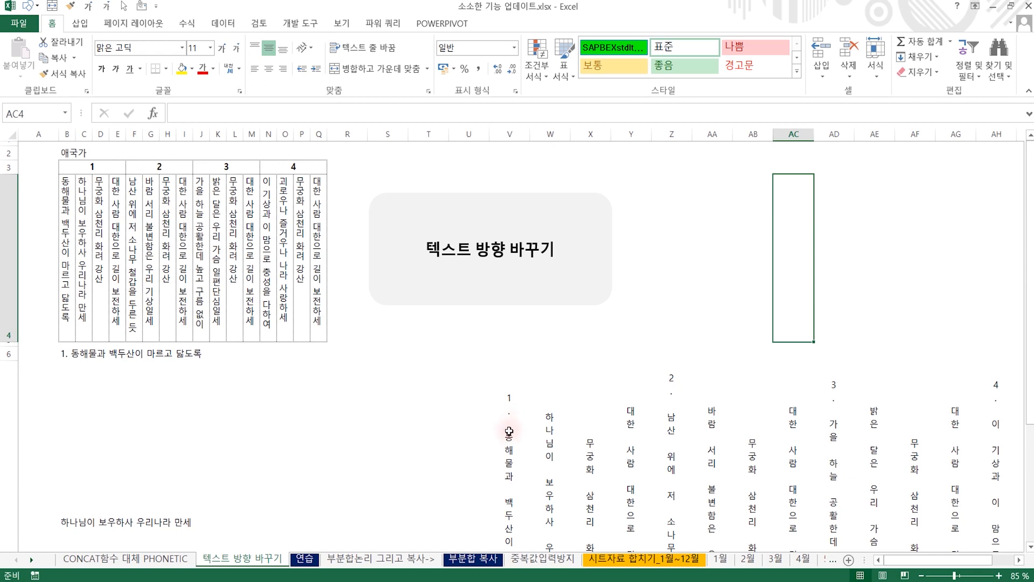
pyautogui.scroll(-2, 512, 430)
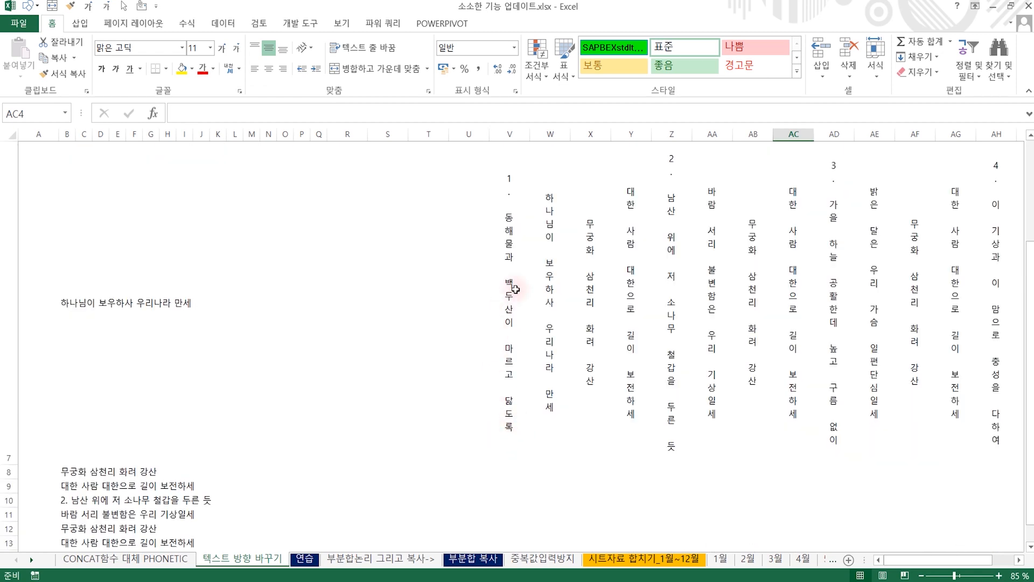
pyautogui.scroll(2, 496, 288)
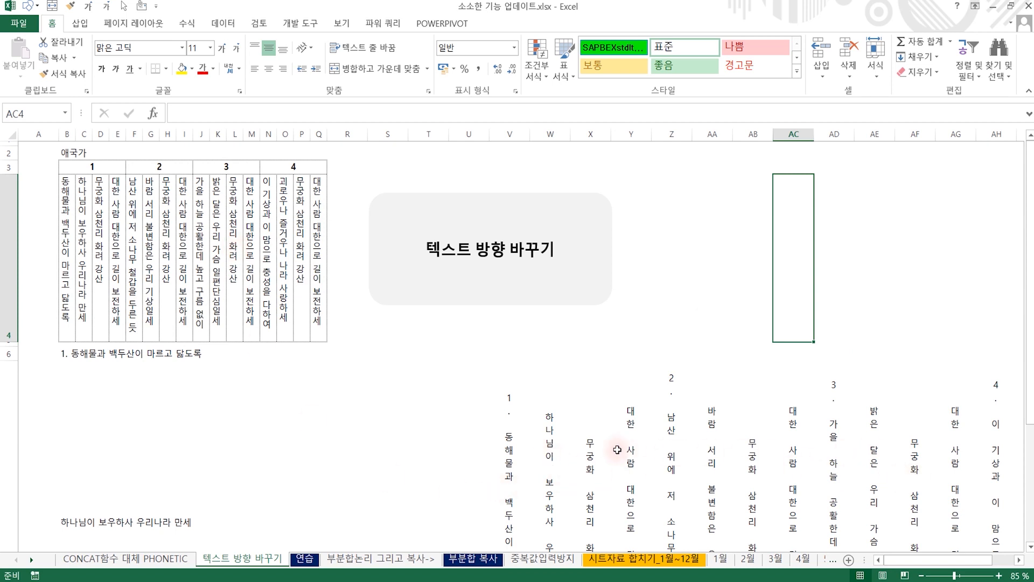
pyautogui.hotkey('ctrl', 'z')
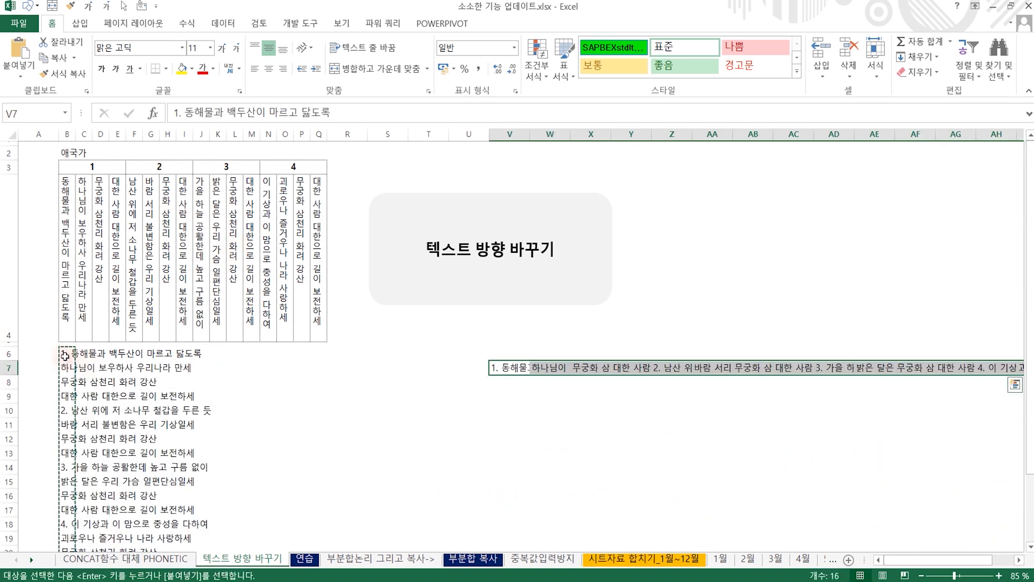
# Paste the copied lyrics into the 연습 sheet starting at cell B3
pyautogui.click(302, 560)
pyautogui.click(85, 201)
pyautogui.click(86, 190)
pyautogui.hotkey('ctrl', 'v')
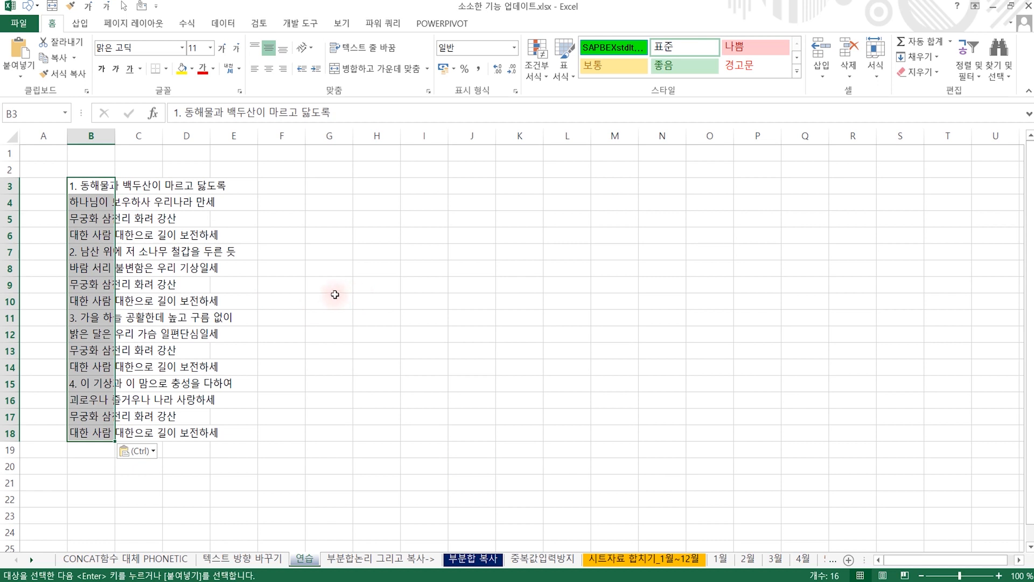
# Set the text orientation of the pasted lyrics in B3:B18 to 56 degrees
pyautogui.hotkey('ctrl', '1')
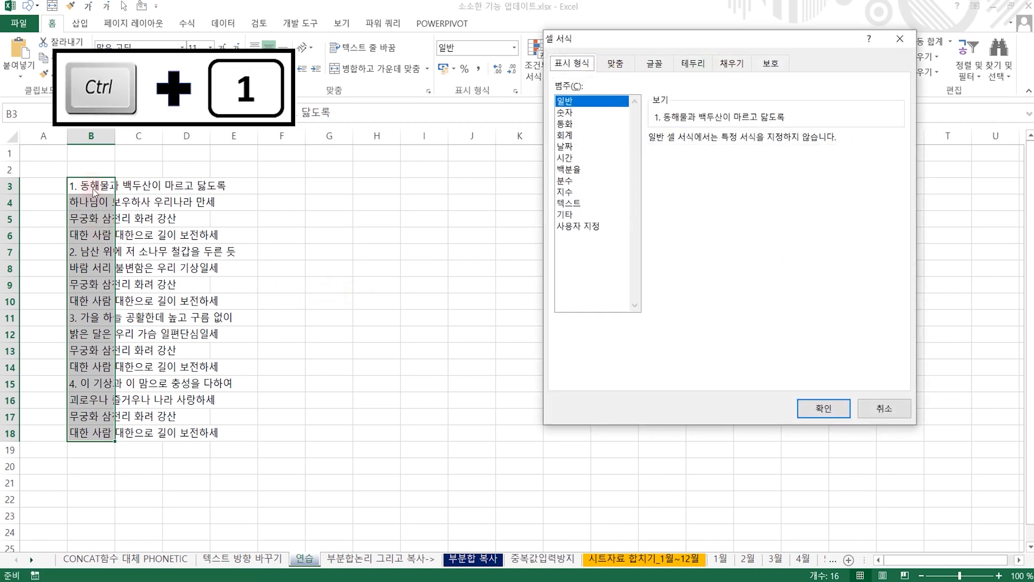
pyautogui.click(615, 63)
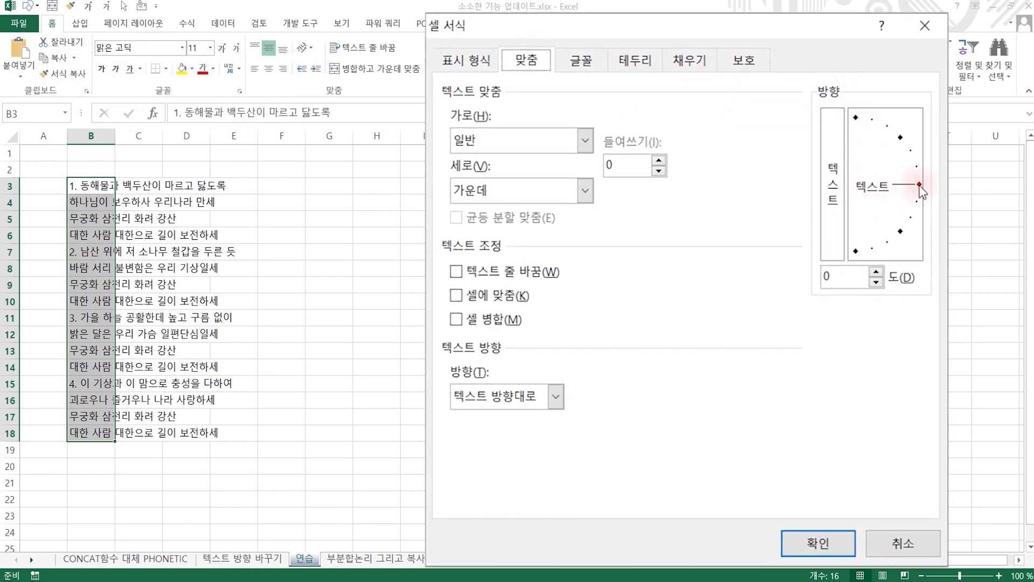
pyautogui.moveTo(920, 185); pyautogui.dragTo(915, 174)
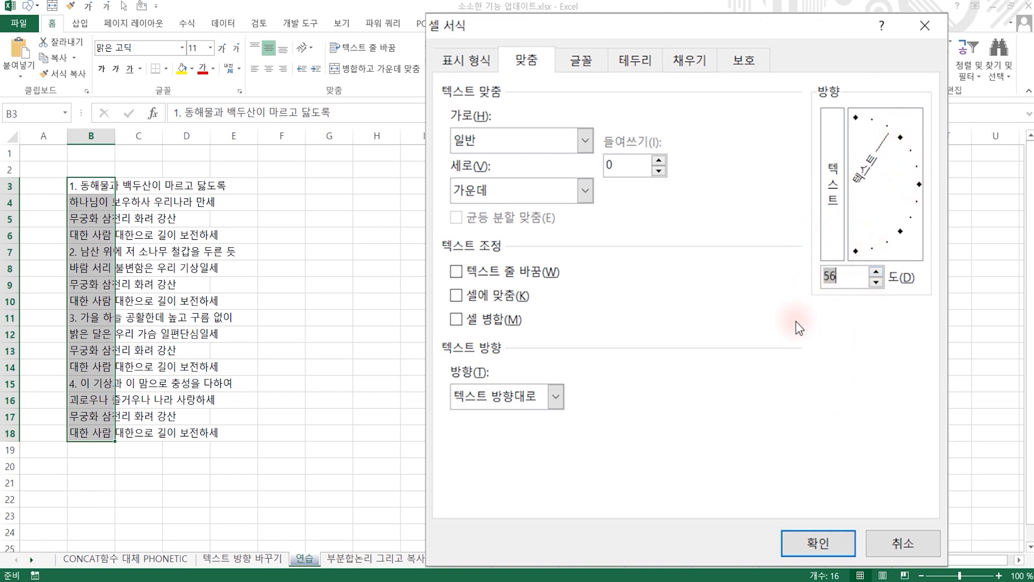
pyautogui.click(819, 540)
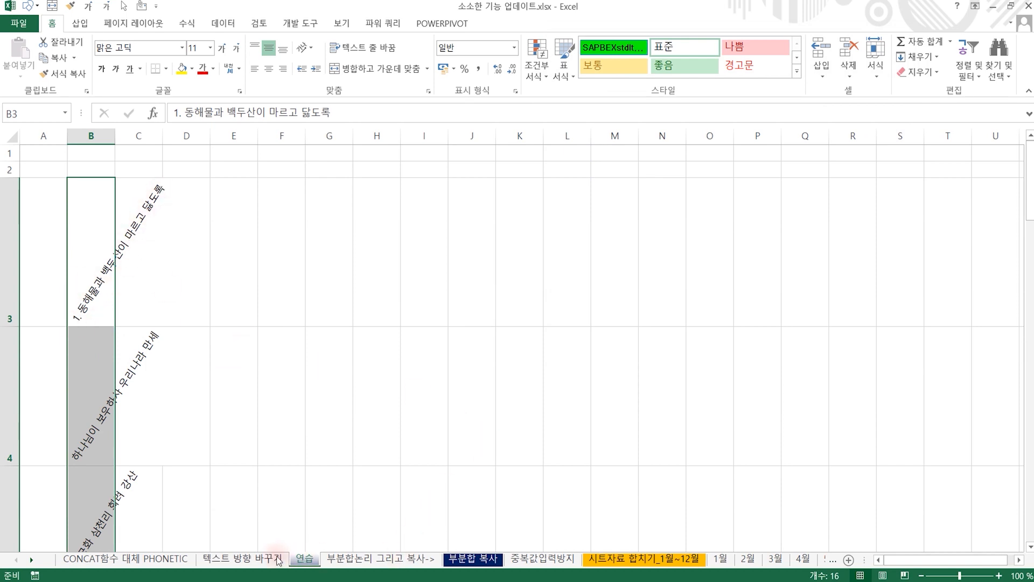
# Check the vertical text in cell B4 of the 텍스트 방향 바꾸기 sheet, and return to the 연습 sheet
pyautogui.click(253, 558)
pyautogui.click(66, 183)
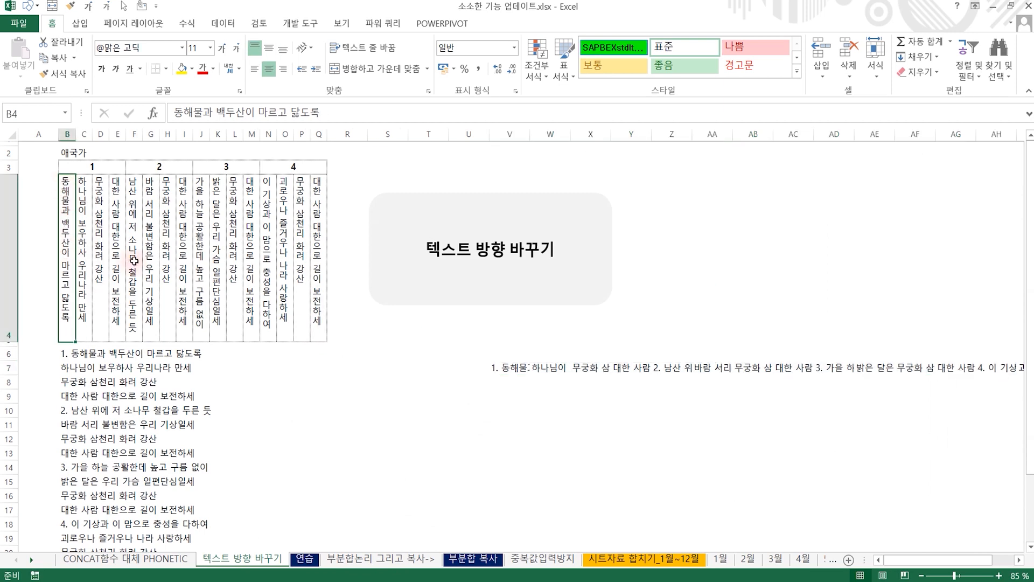
pyautogui.click(305, 558)
# Set the text orientation of the lyrics in B3:B18 on the 연습 sheet to -90 degrees
pyautogui.click(102, 251)
pyautogui.hotkey('shift', 'Down')
pyautogui.hotkey('shift', 'Down')
pyautogui.moveTo(115, 387); pyautogui.dragTo(89, 326)
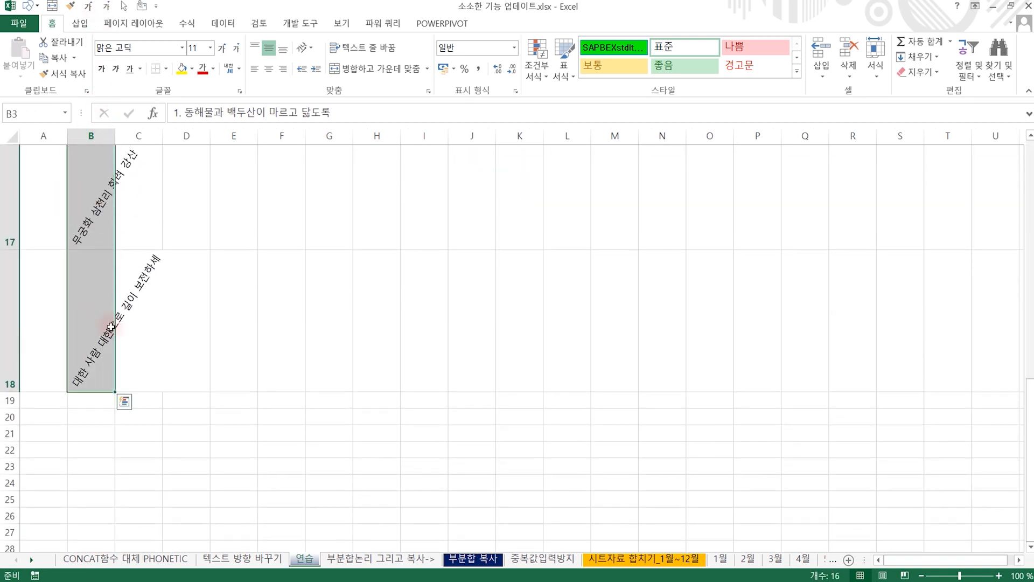
pyautogui.hotkey('ctrl', '1')
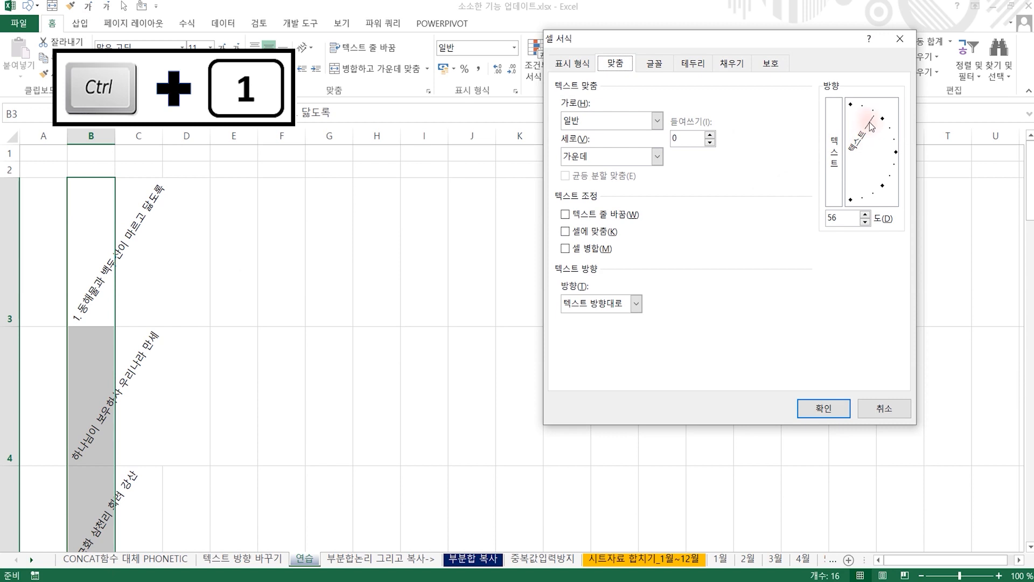
pyautogui.moveTo(871, 127); pyautogui.dragTo(850, 105)
pyautogui.click(856, 117)
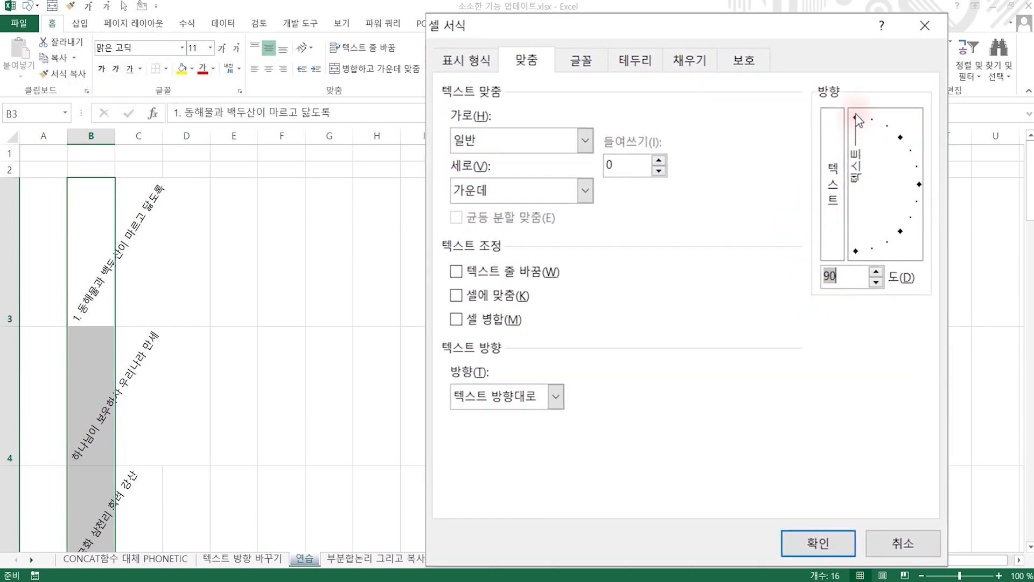
pyautogui.moveTo(872, 152); pyautogui.dragTo(839, 276)
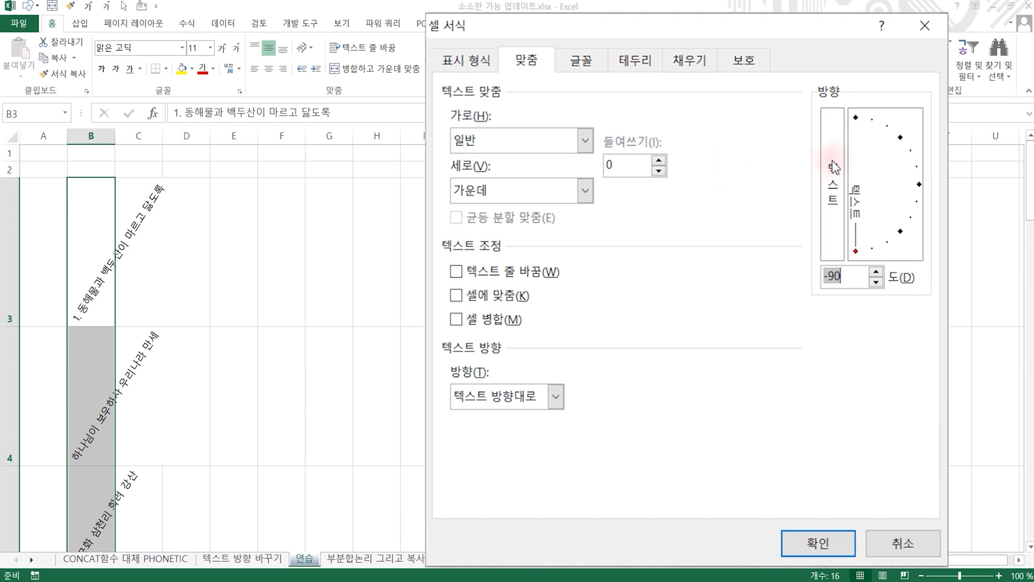
pyautogui.click(819, 543)
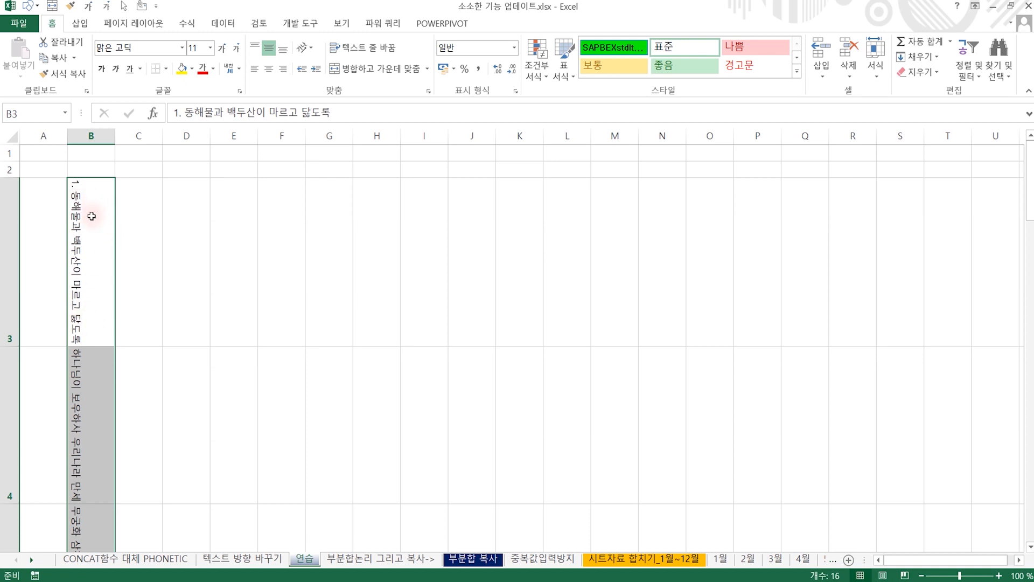
# Copy the lyrics in B3:B18 of the 연습 sheet and paste them transposed starting at cell E3
pyautogui.click(242, 558)
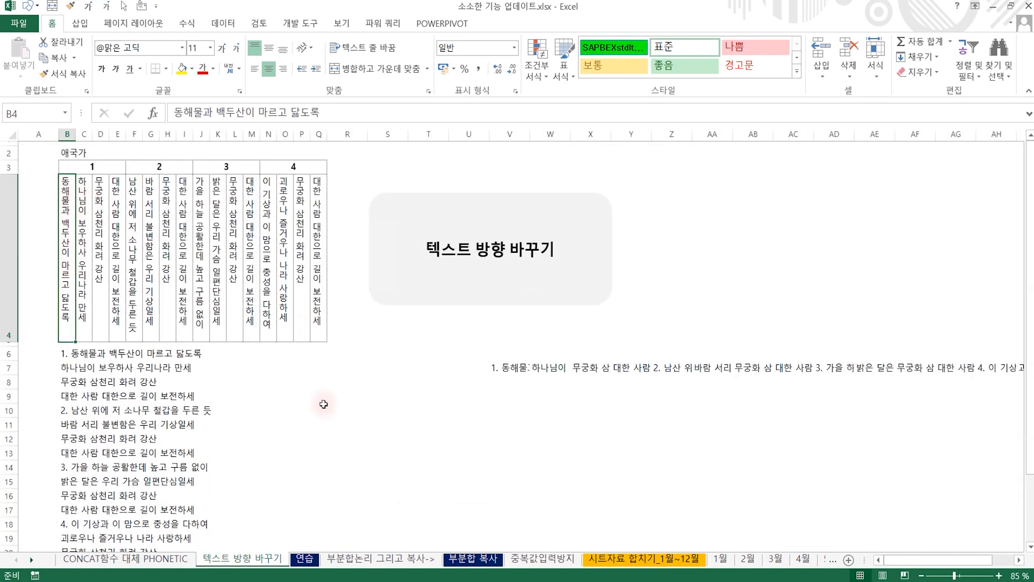
pyautogui.click(305, 559)
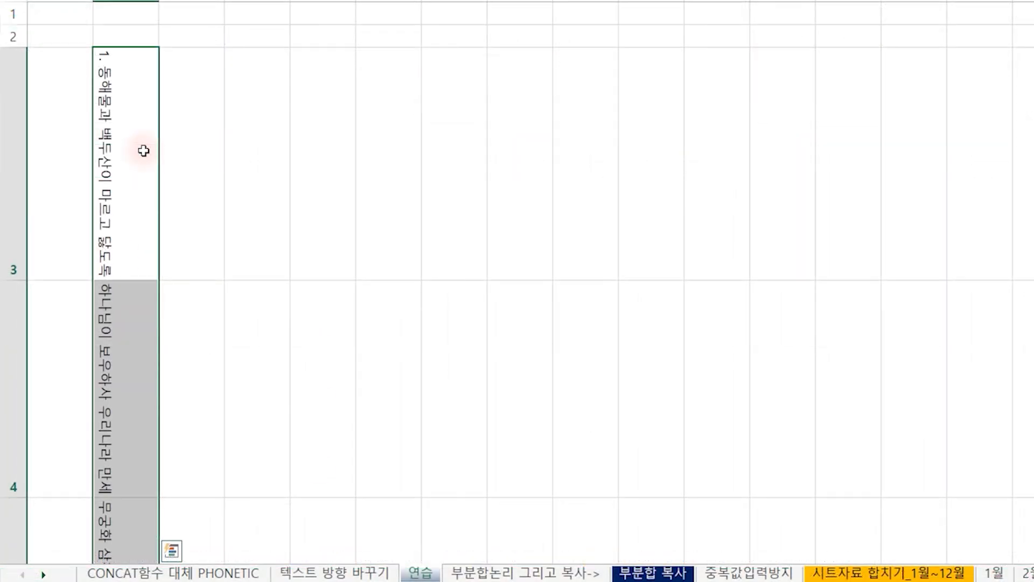
pyautogui.hotkey('ctrl', 'c')
pyautogui.click(341, 84)
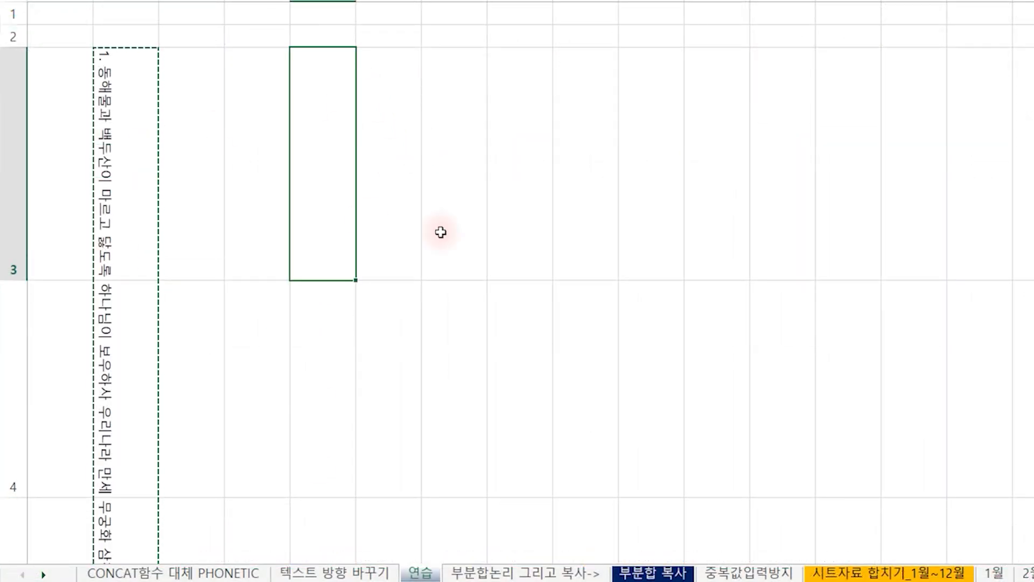
pyautogui.rightClick(331, 101)
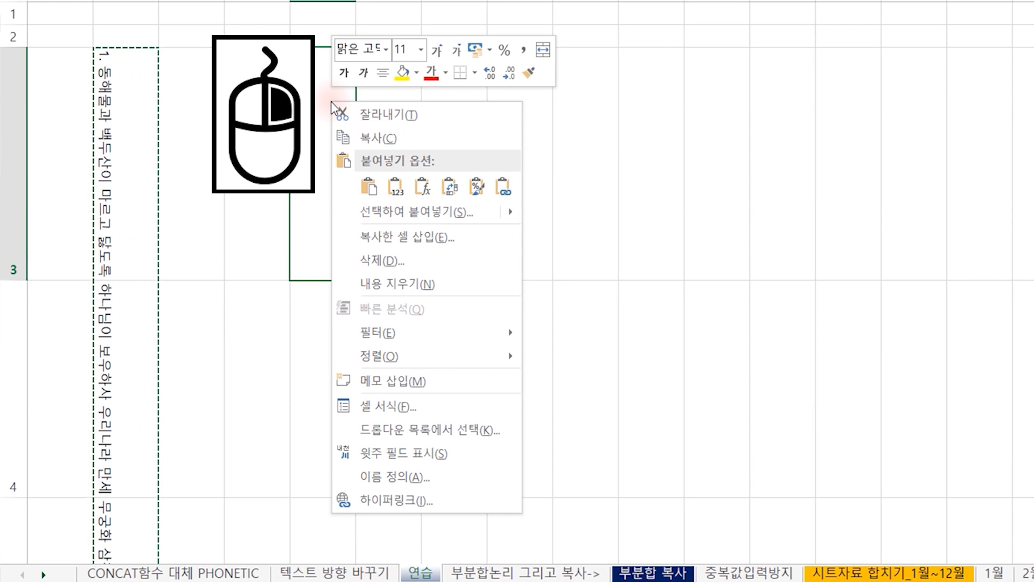
pyautogui.click(450, 187)
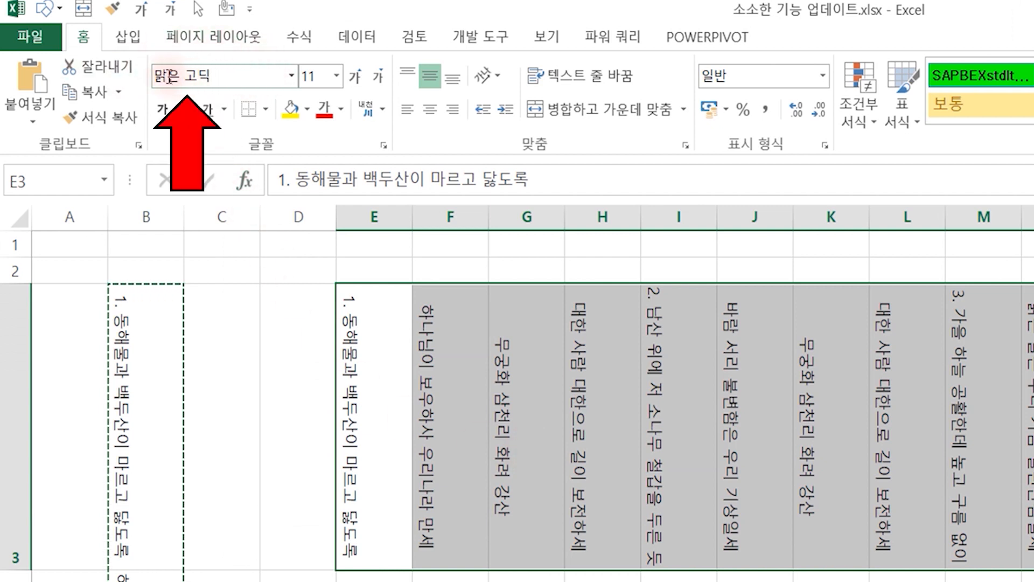
pyautogui.click(159, 75)
pyautogui.click(155, 79)
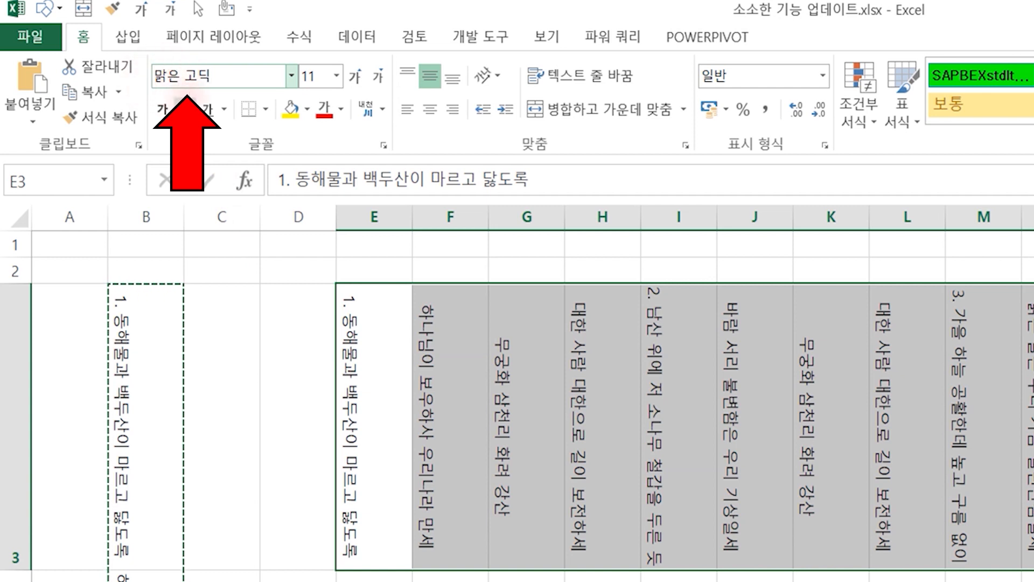
pyautogui.write('@')
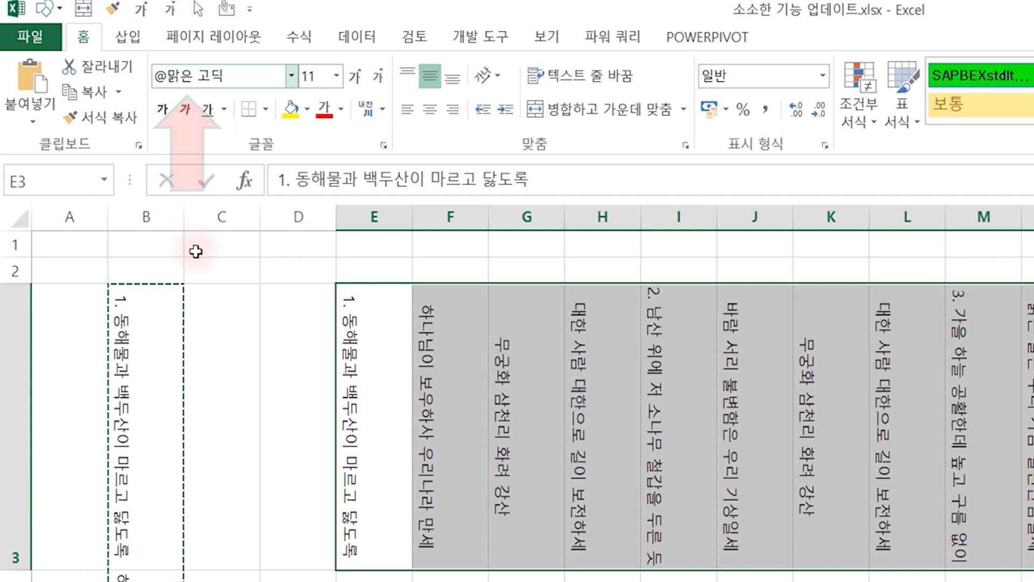
pyautogui.press('Return')
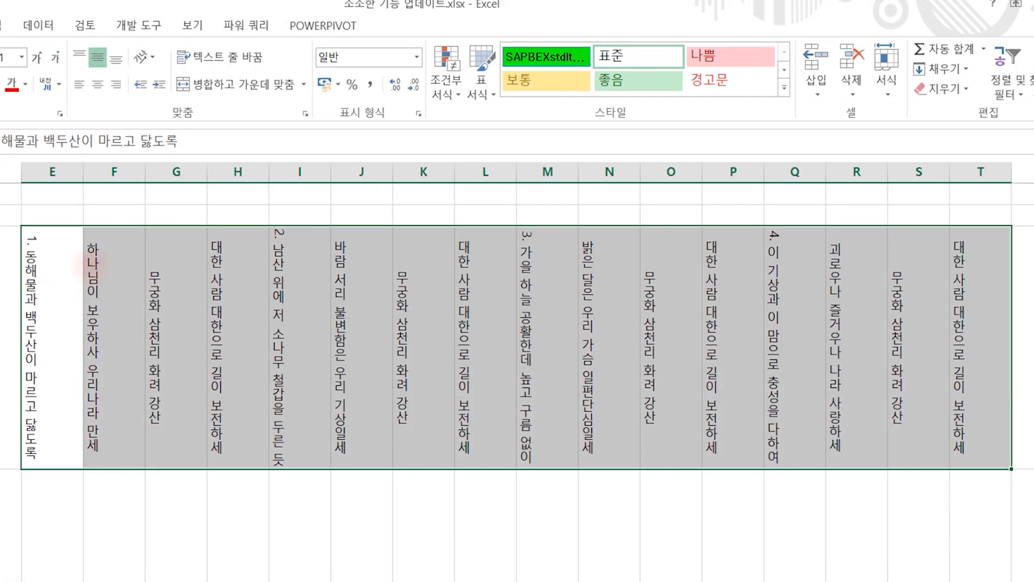
# Examine the verse numbers at the start of the transposed lyrics in E3, I3, M3 and Q3
pyautogui.moveTo(39, 253)
pyautogui.mouseDown()
pyautogui.moveTo(64, 226)
pyautogui.moveTo(40, 262)
pyautogui.mouseUp()
pyautogui.moveTo(295, 244)
pyautogui.mouseDown()
pyautogui.moveTo(297, 213)
pyautogui.moveTo(302, 252)
pyautogui.mouseUp()
pyautogui.moveTo(549, 238)
pyautogui.mouseDown()
pyautogui.moveTo(501, 220)
pyautogui.moveTo(537, 246)
pyautogui.mouseUp()
pyautogui.moveTo(794, 244)
pyautogui.mouseDown()
pyautogui.moveTo(786, 249)
pyautogui.moveTo(803, 228)
pyautogui.mouseUp()
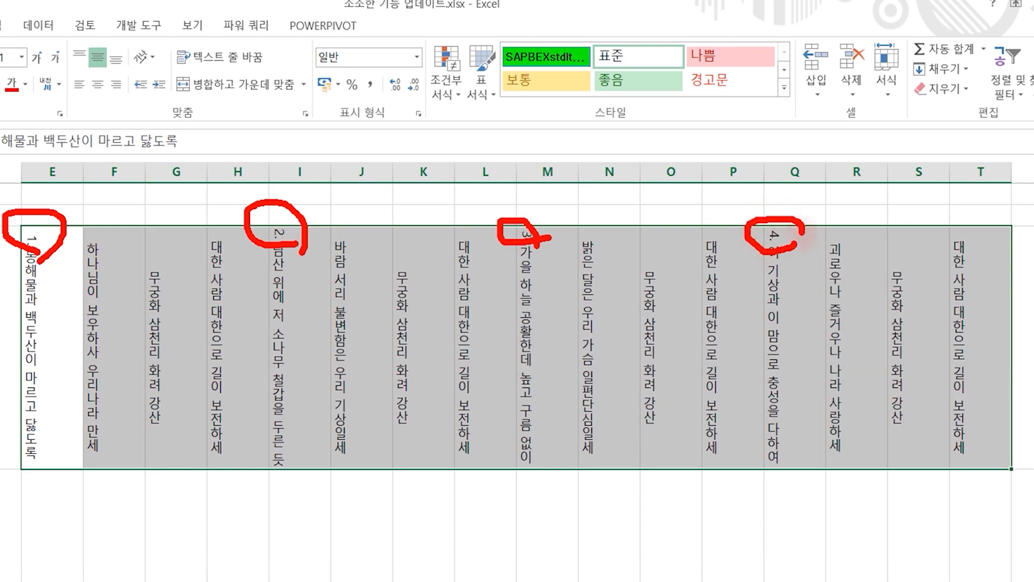
pyautogui.press('Escape')
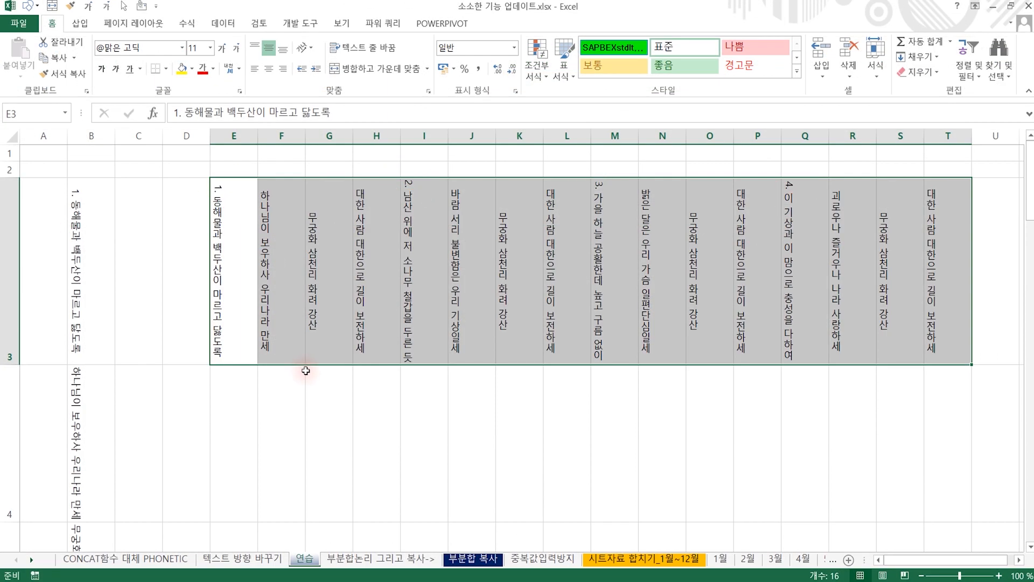
# Check the verse-number headings above the vertical lyrics on the 텍스트 방향 바꾸기 sheet, and return to the 연습 sheet
pyautogui.click(96, 572)
pyautogui.click(232, 559)
pyautogui.click(89, 165)
pyautogui.click(164, 169)
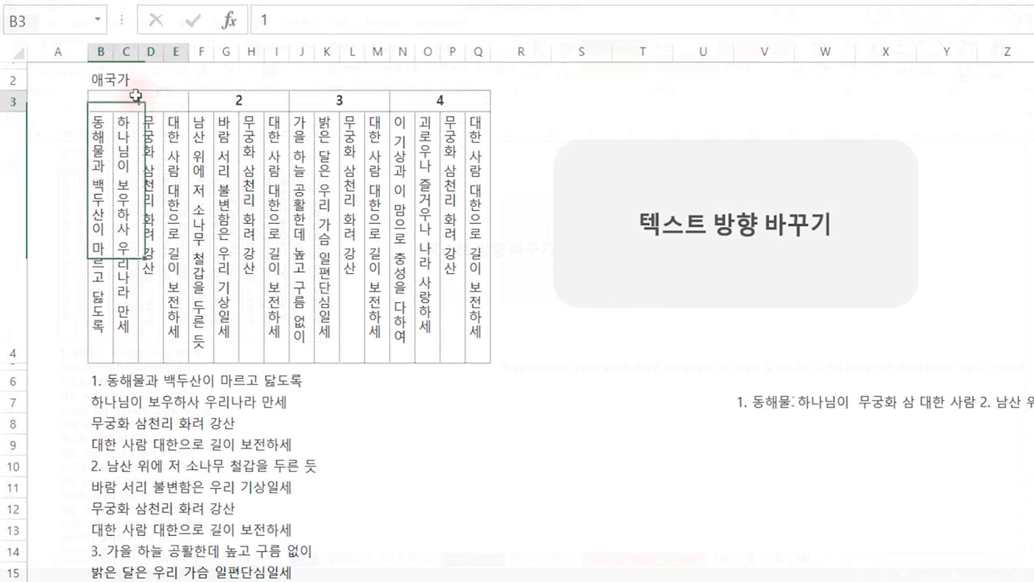
pyautogui.click(332, 100)
pyautogui.click(426, 99)
pyautogui.click(144, 100)
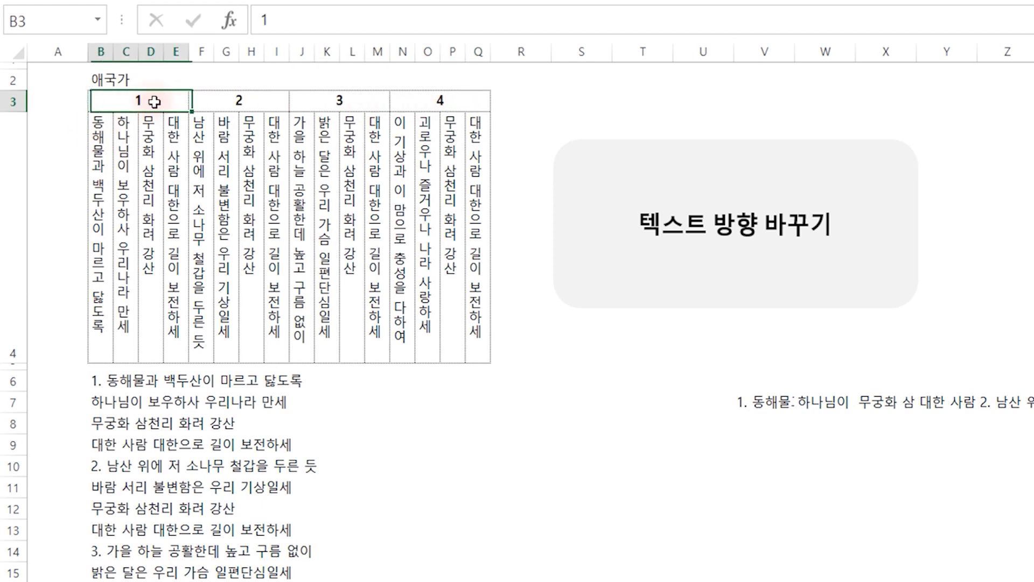
pyautogui.moveTo(145, 99); pyautogui.dragTo(162, 297)
pyautogui.moveTo(246, 101); pyautogui.dragTo(251, 156)
pyautogui.moveTo(342, 101); pyautogui.dragTo(345, 161)
pyautogui.moveTo(447, 86); pyautogui.dragTo(452, 162)
pyautogui.click(650, 275)
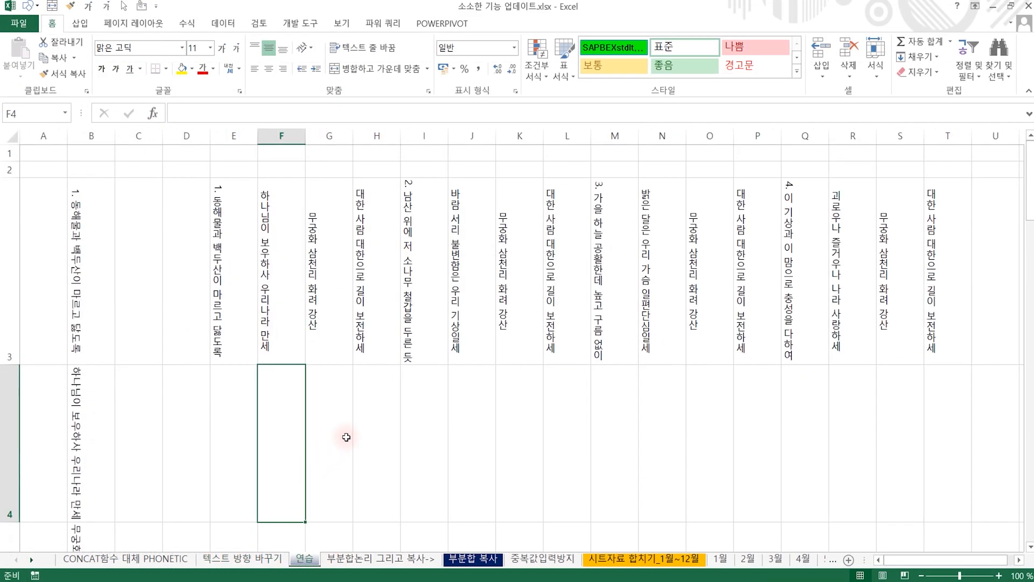
pyautogui.click(375, 467)
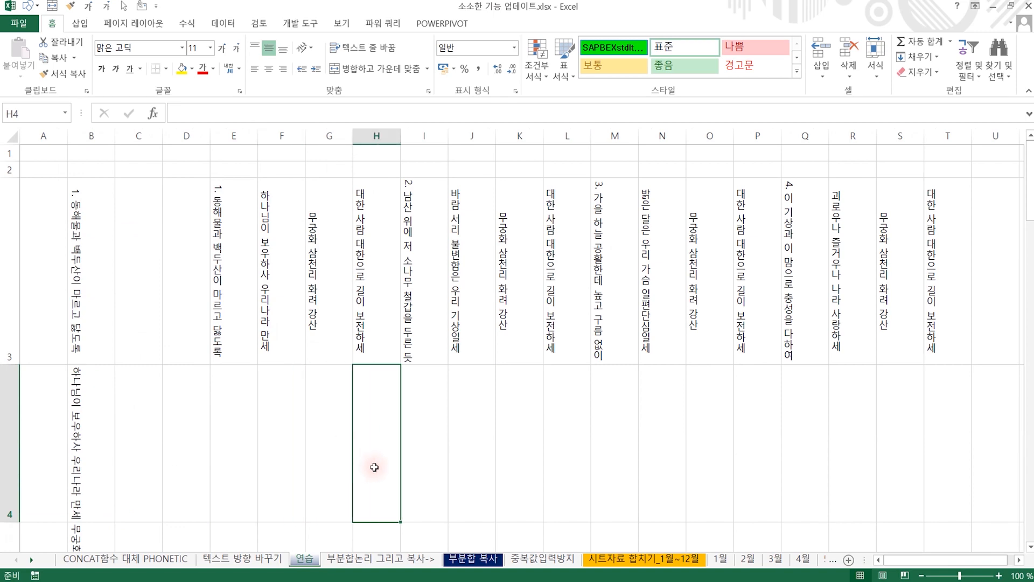
# Open the 부분합논리 그리고 복사-> sheet and review the course registration table, including the 수강지역 column, down to its last row
pyautogui.click(379, 560)
pyautogui.click(792, 393)
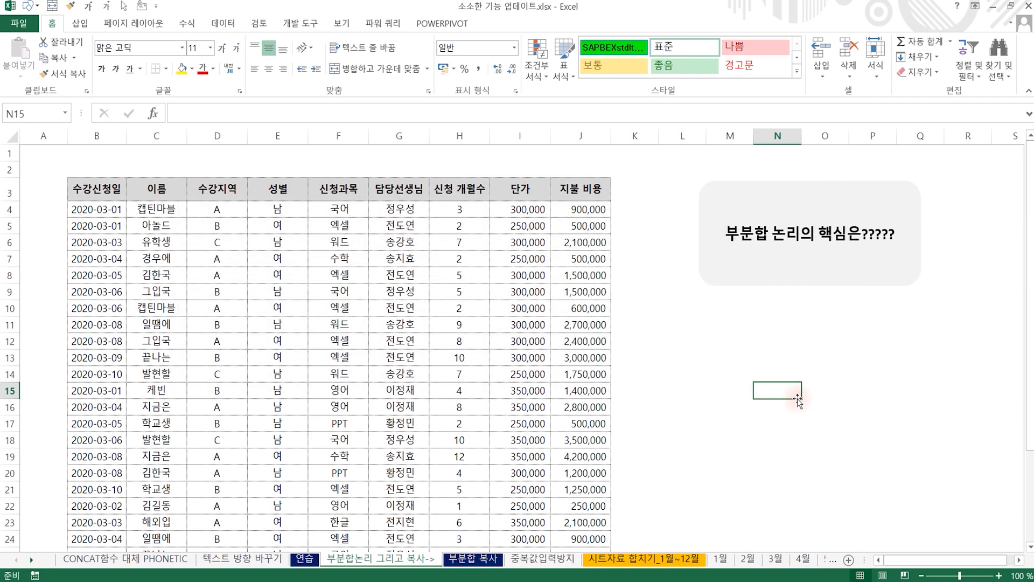
pyautogui.click(399, 324)
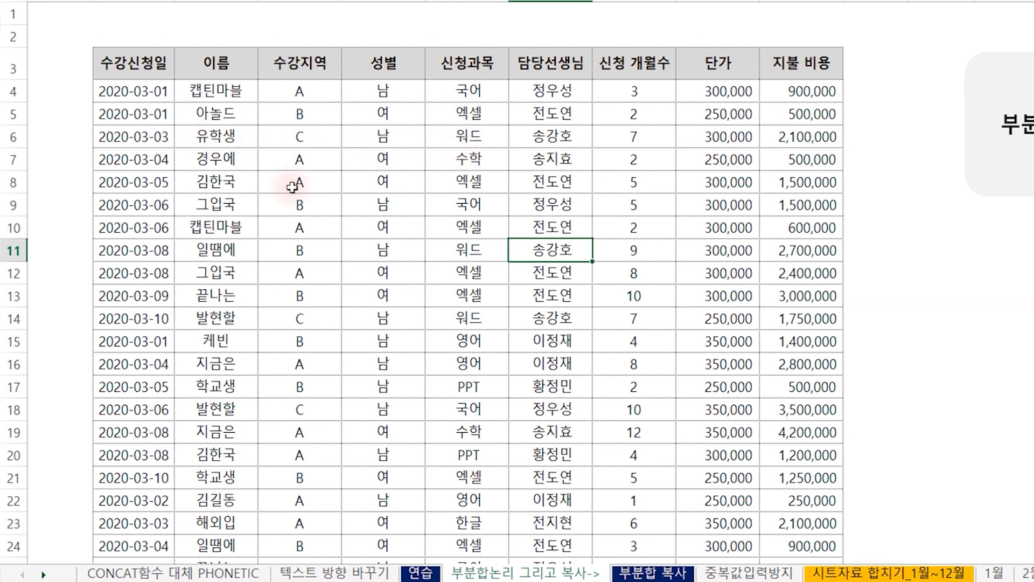
pyautogui.click(291, 187)
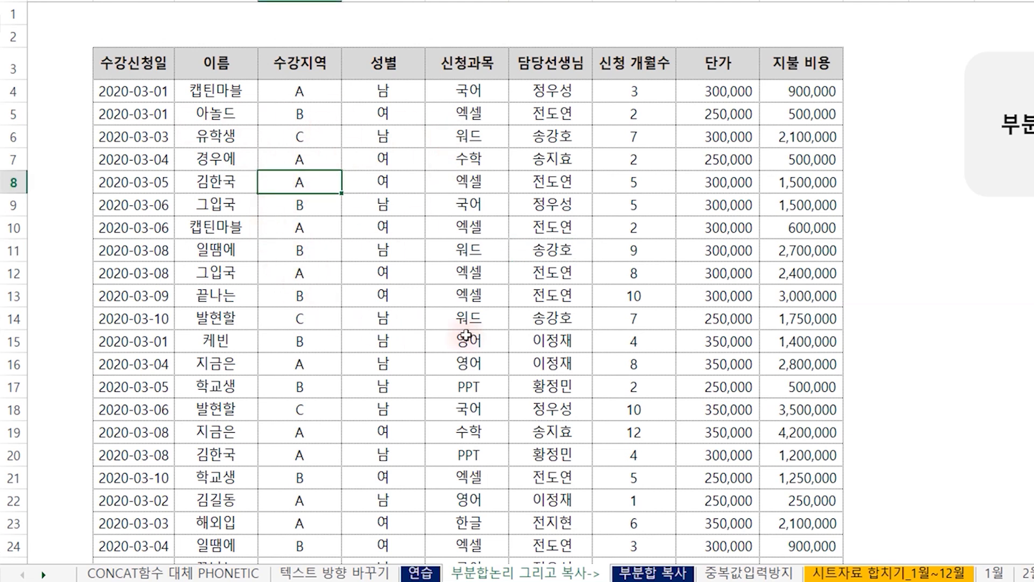
pyautogui.scroll(-3, 486, 314)
pyautogui.scroll(-4, 486, 314)
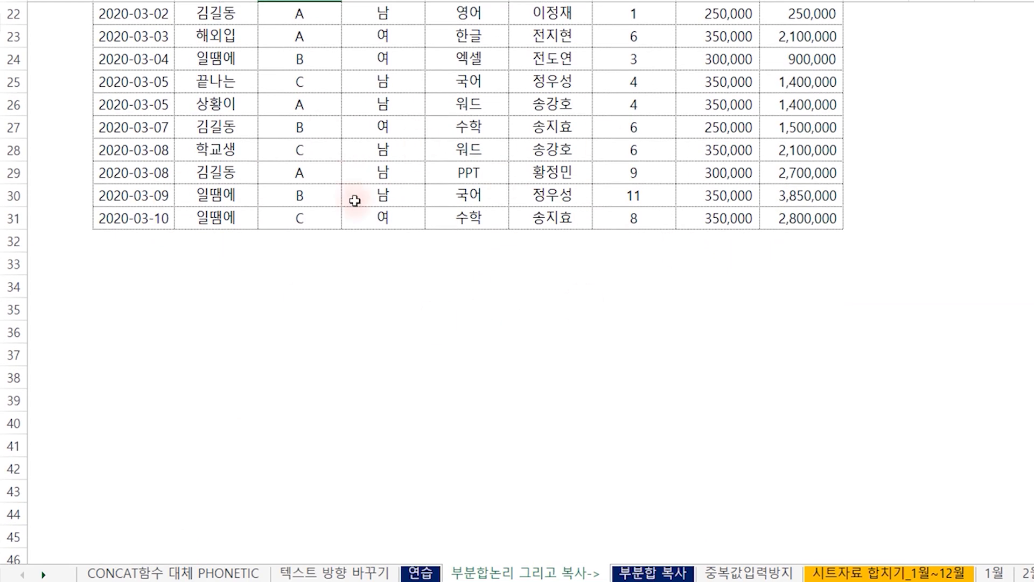
pyautogui.scroll(7, 587, 245)
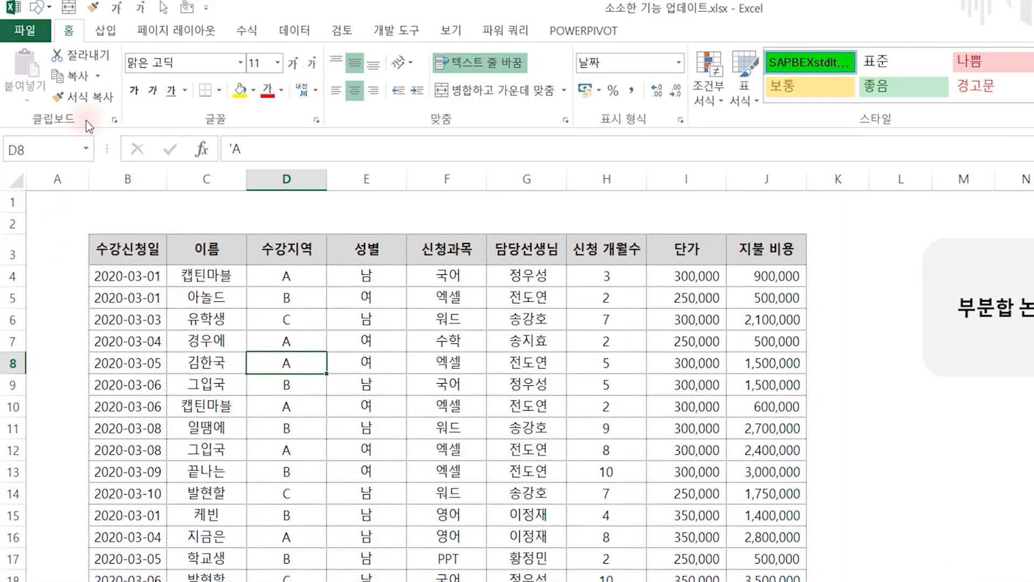
# Try subtotalling the unsorted registration table by 수강지역 with the sum of 지불 비용, and undo it
pyautogui.click(291, 31)
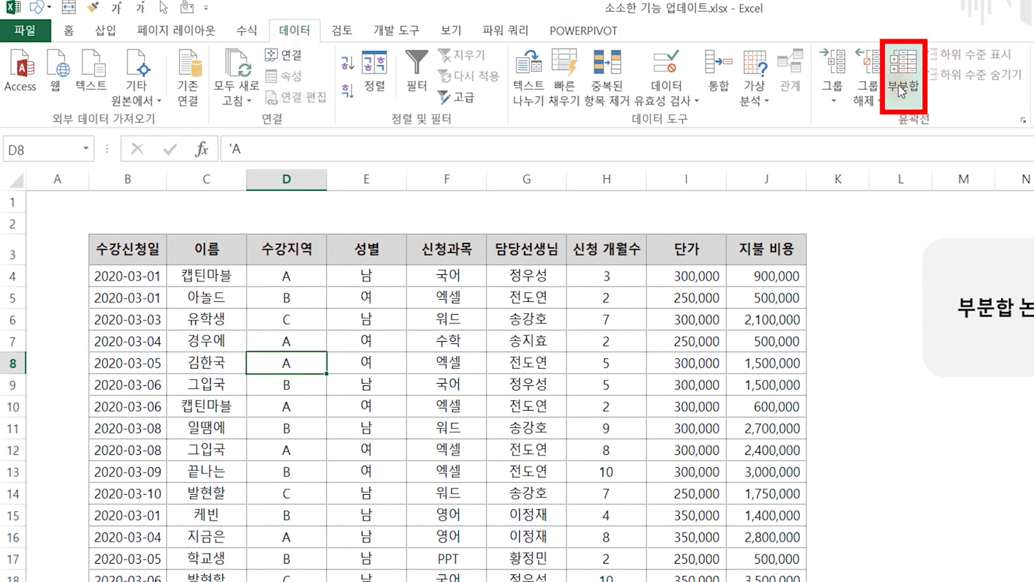
pyautogui.click(899, 70)
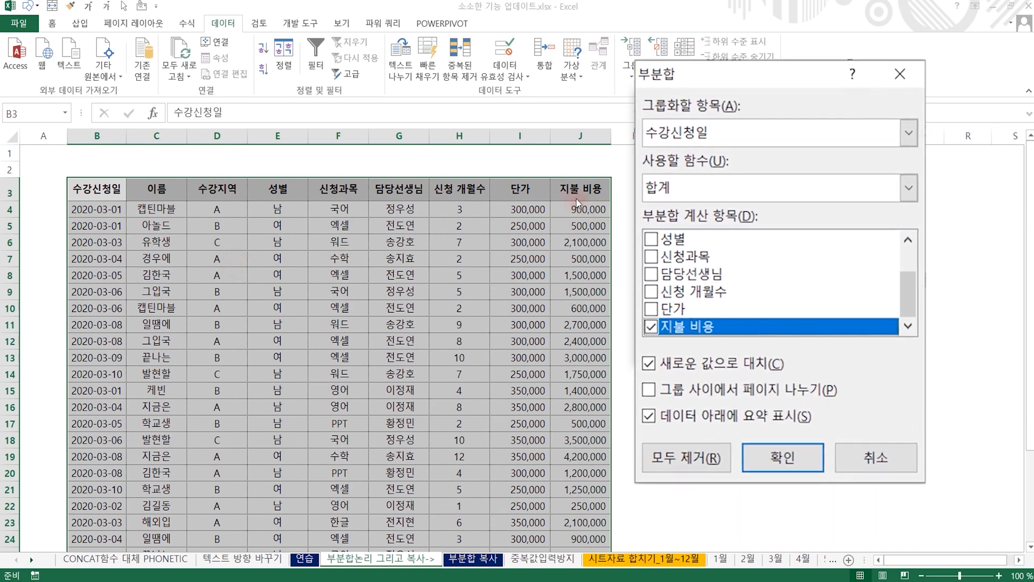
pyautogui.click(673, 139)
pyautogui.click(687, 186)
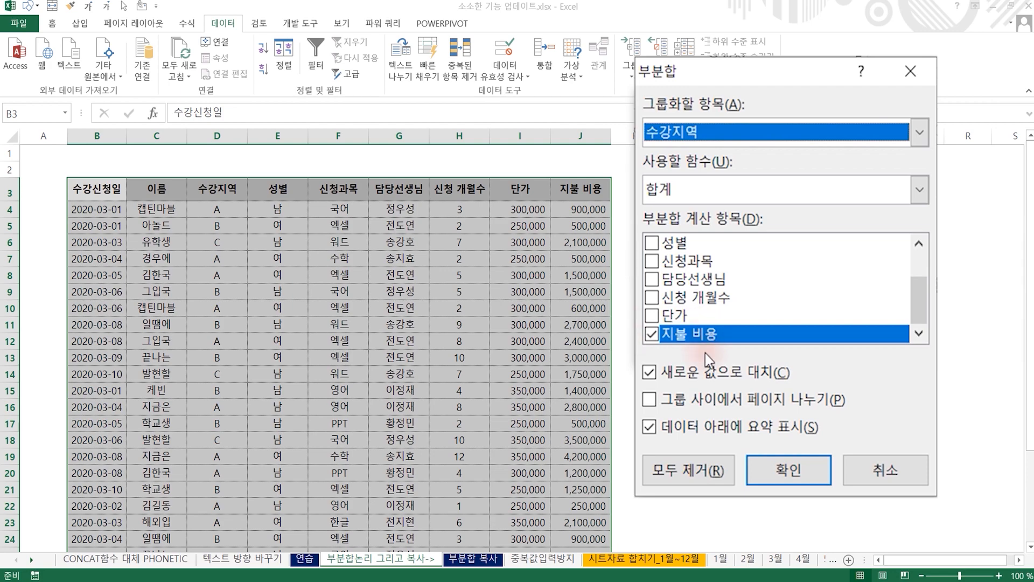
pyautogui.click(804, 478)
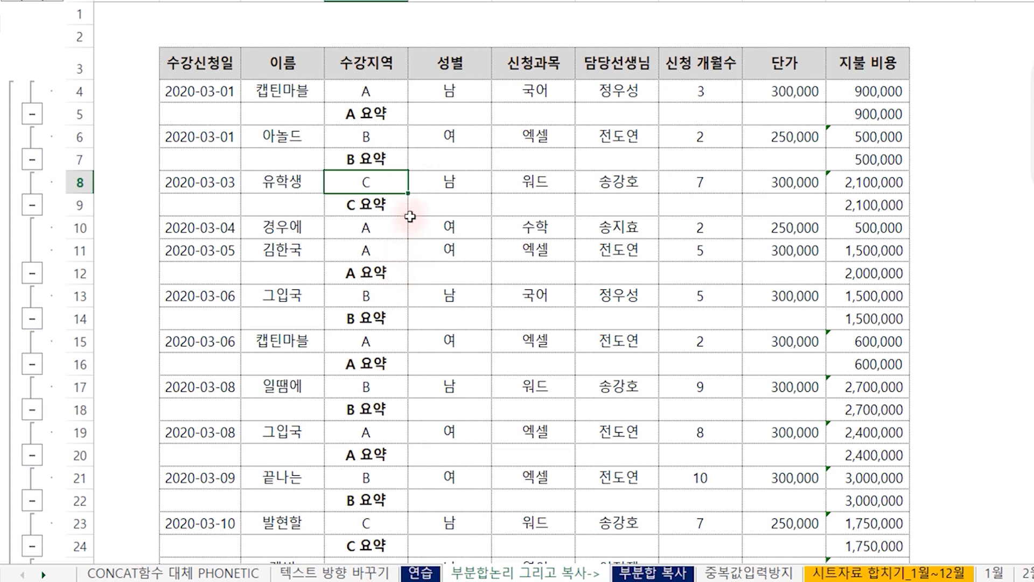
pyautogui.hotkey('ctrl', 'z')
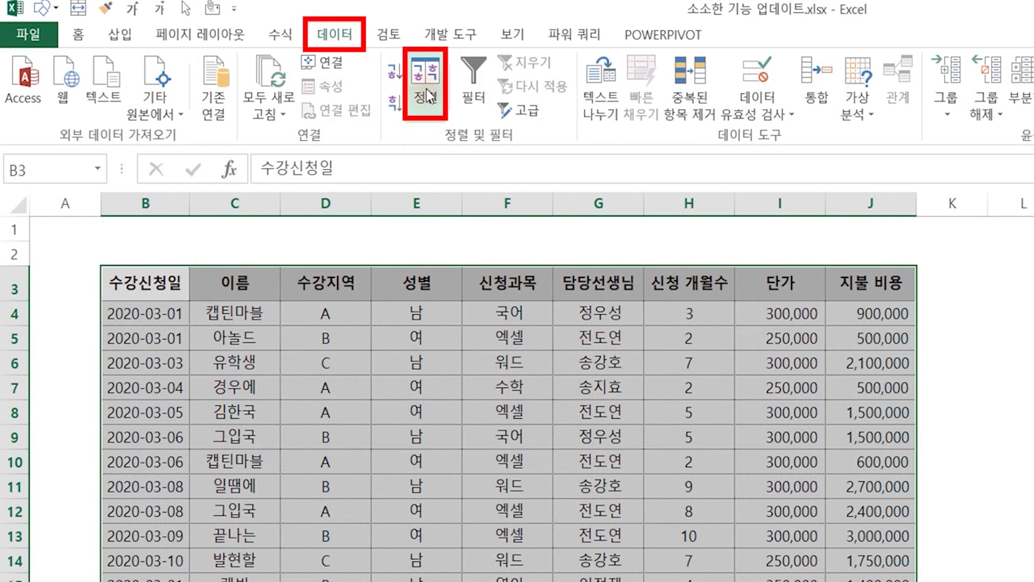
# Sort the registration table by the values of 수강지역 in ascending order and check the grouping
pyautogui.click(425, 88)
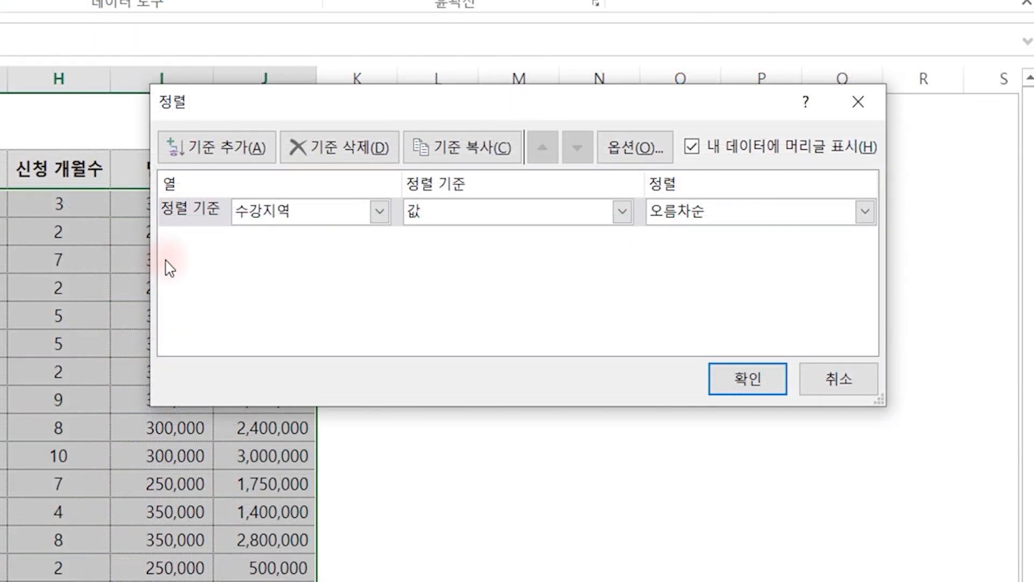
pyautogui.click(378, 211)
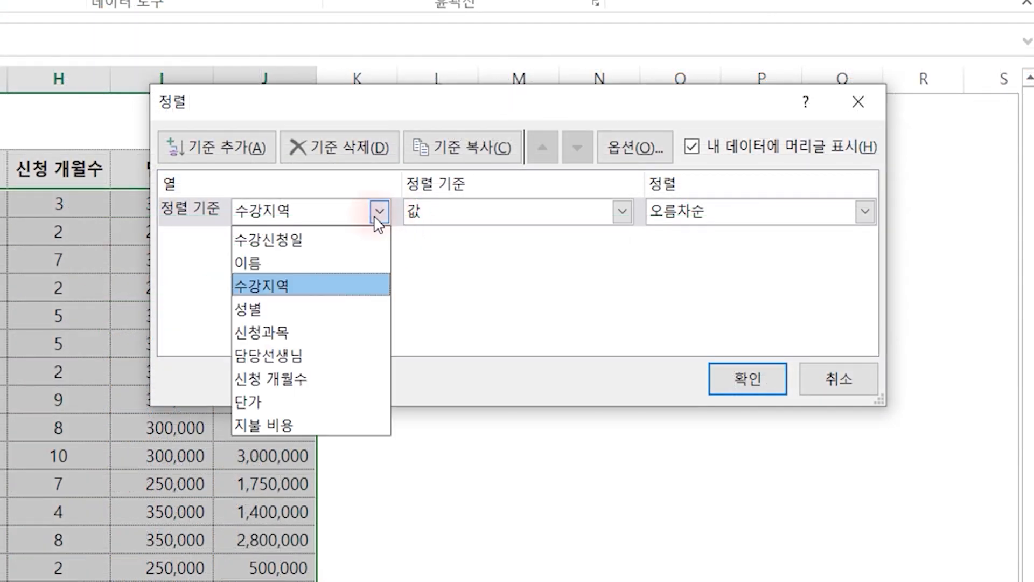
pyautogui.click(278, 282)
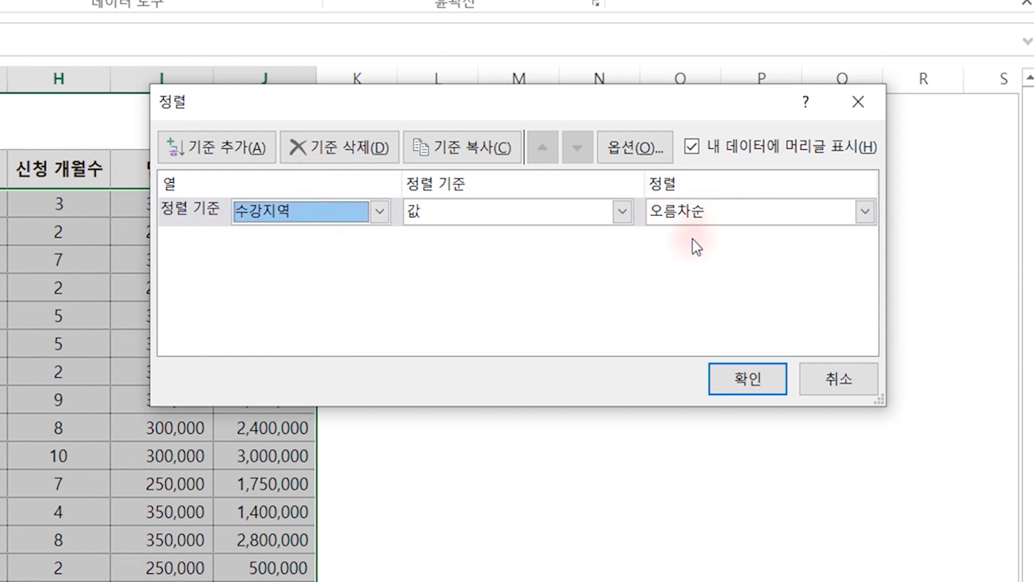
pyautogui.click(748, 379)
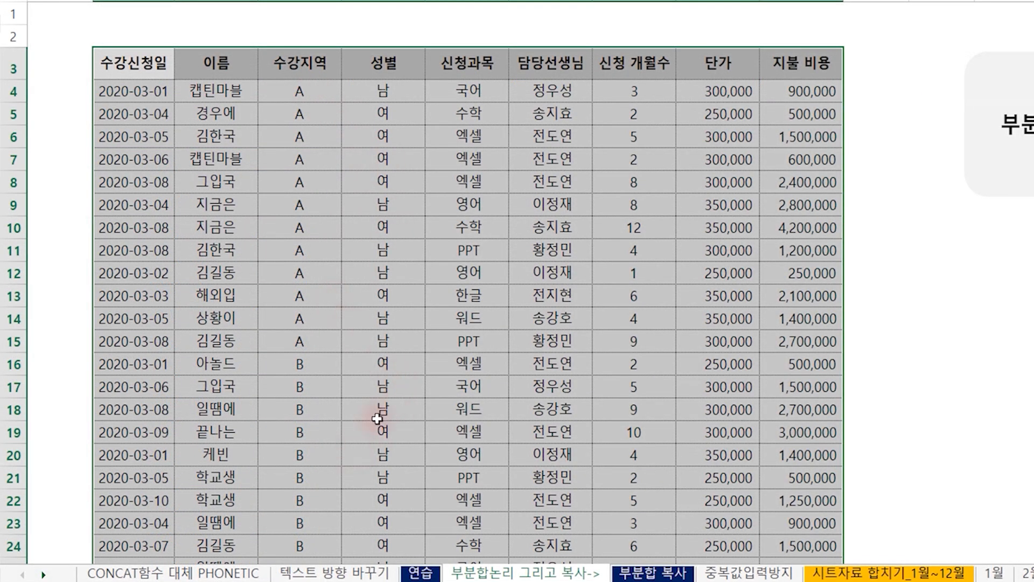
pyautogui.scroll(-4, 377, 415)
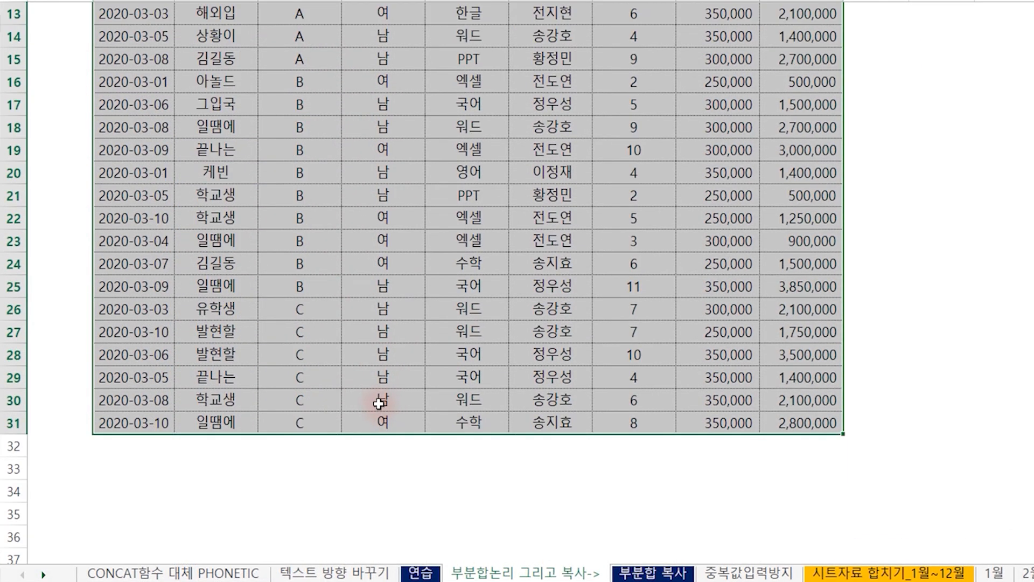
pyautogui.scroll(4, 370, 346)
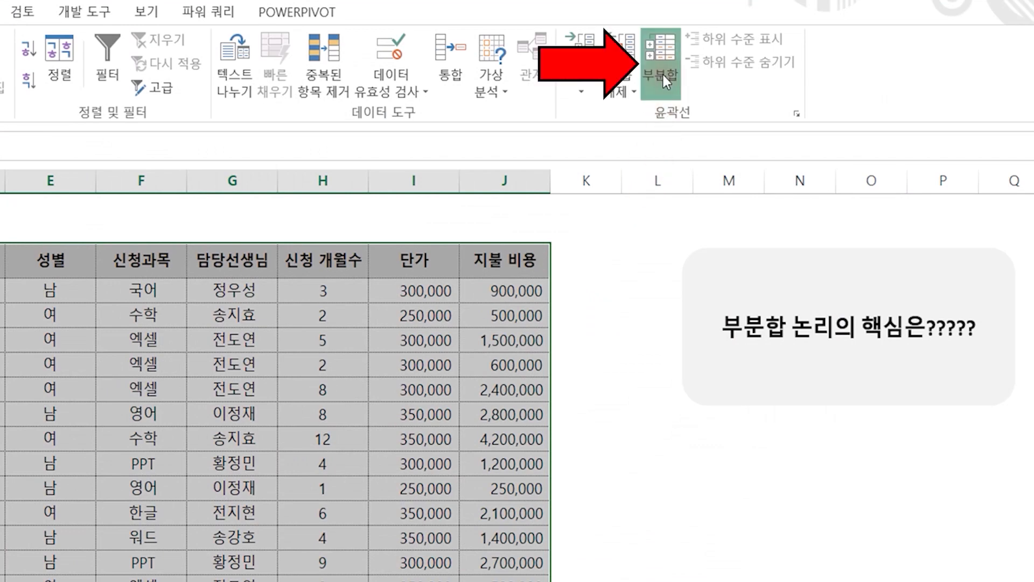
# Add subtotals to the sorted table for each 수강지역, summing 지불 비용, and review the summary rows
pyautogui.click(662, 71)
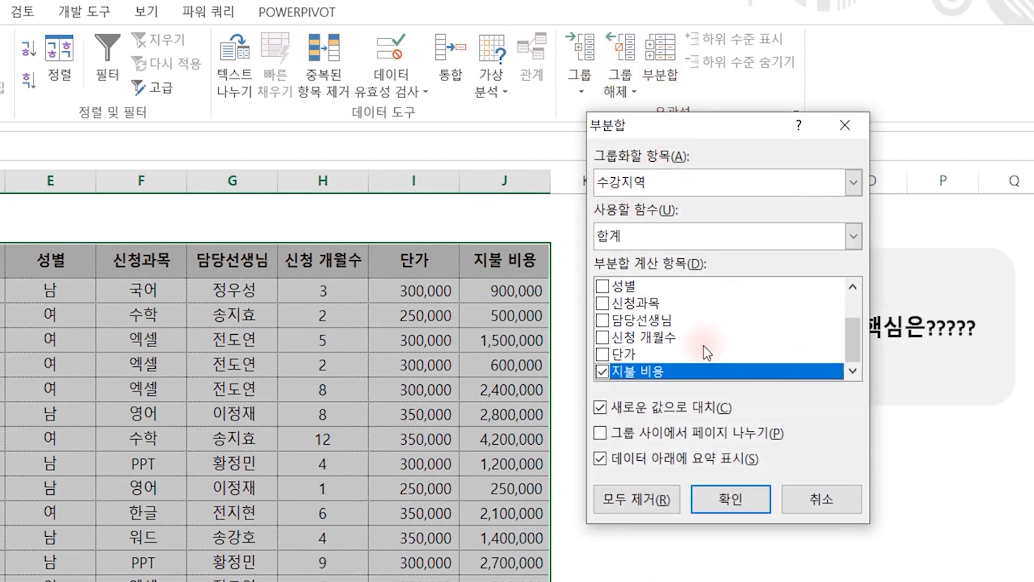
pyautogui.click(725, 509)
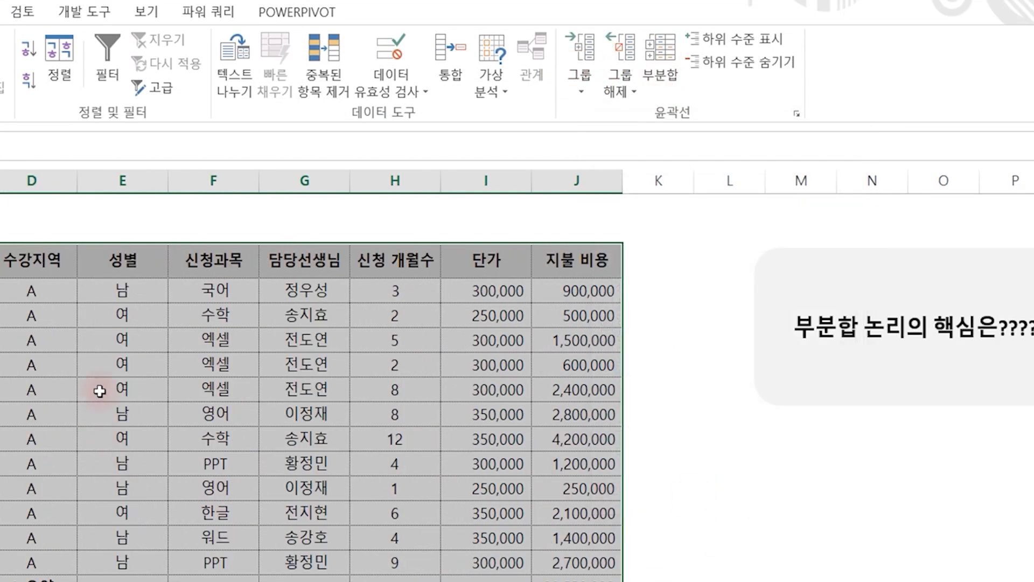
pyautogui.scroll(-3, 490, 414)
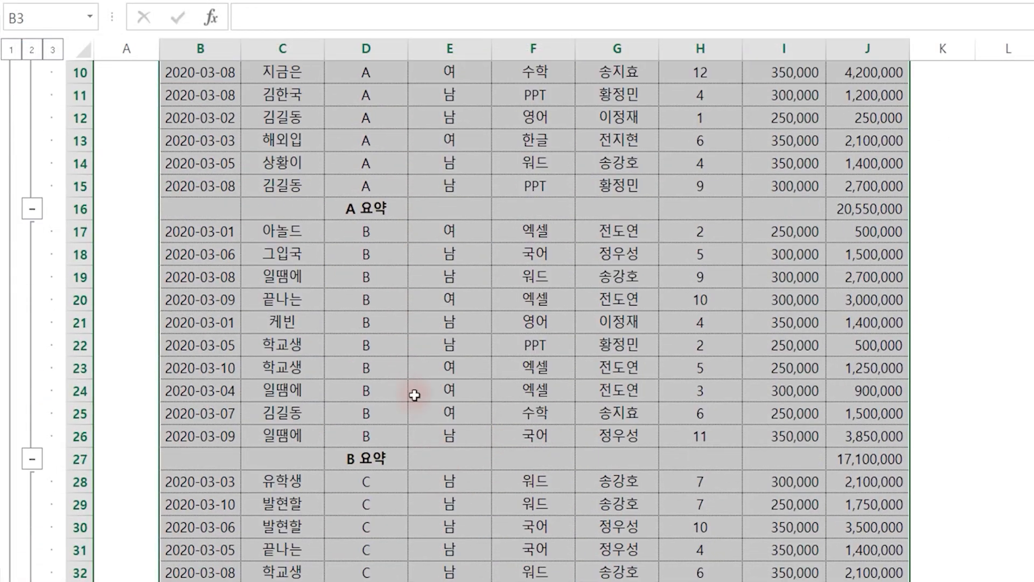
pyautogui.scroll(-3, 487, 460)
pyautogui.scroll(6, 496, 456)
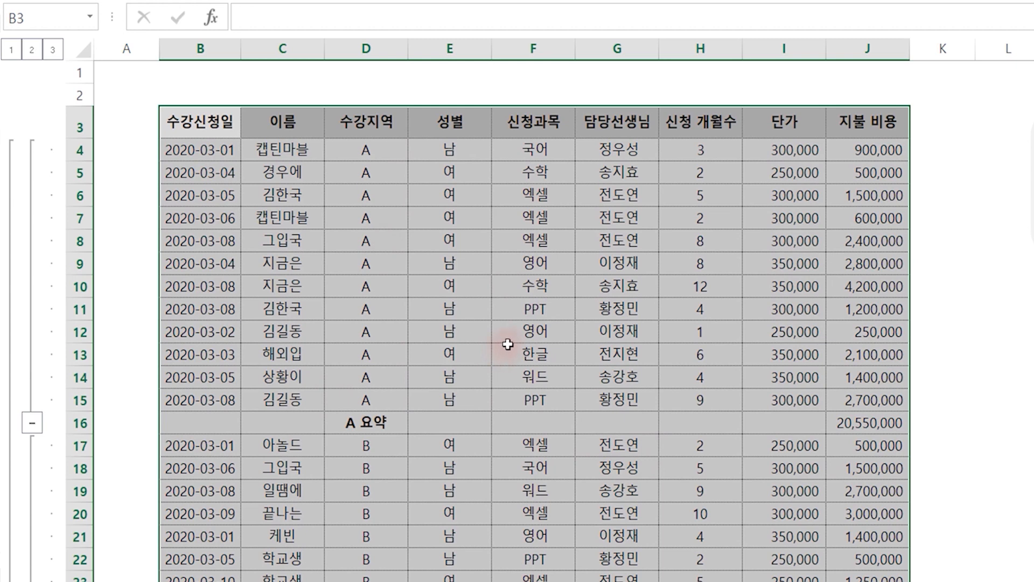
pyautogui.click(342, 286)
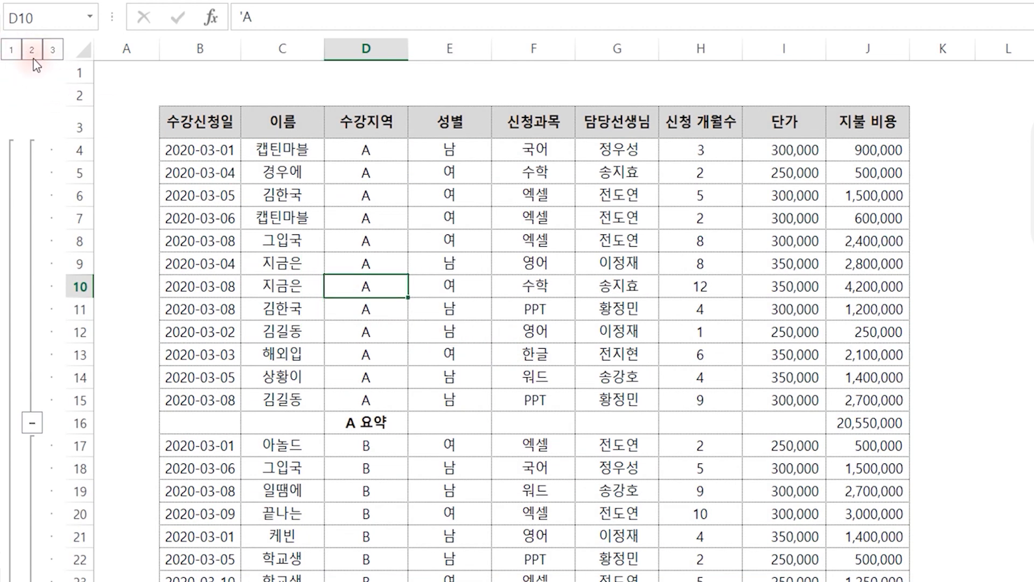
# Switch the subtotal outline through levels 1, 2 and 3, and leave it collapsed to the level 2 summary rows
pyautogui.click(10, 50)
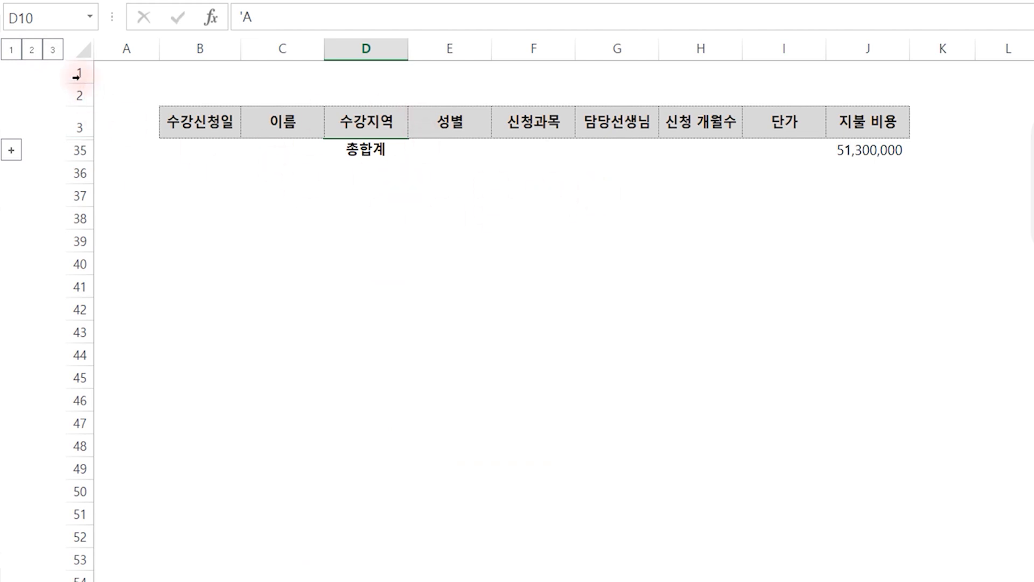
pyautogui.click(31, 49)
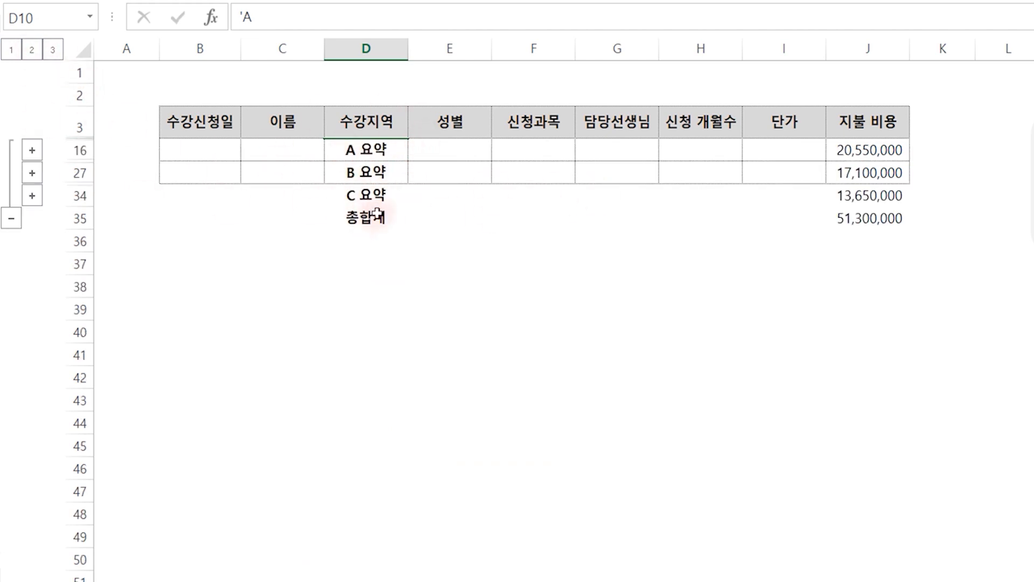
pyautogui.click(52, 50)
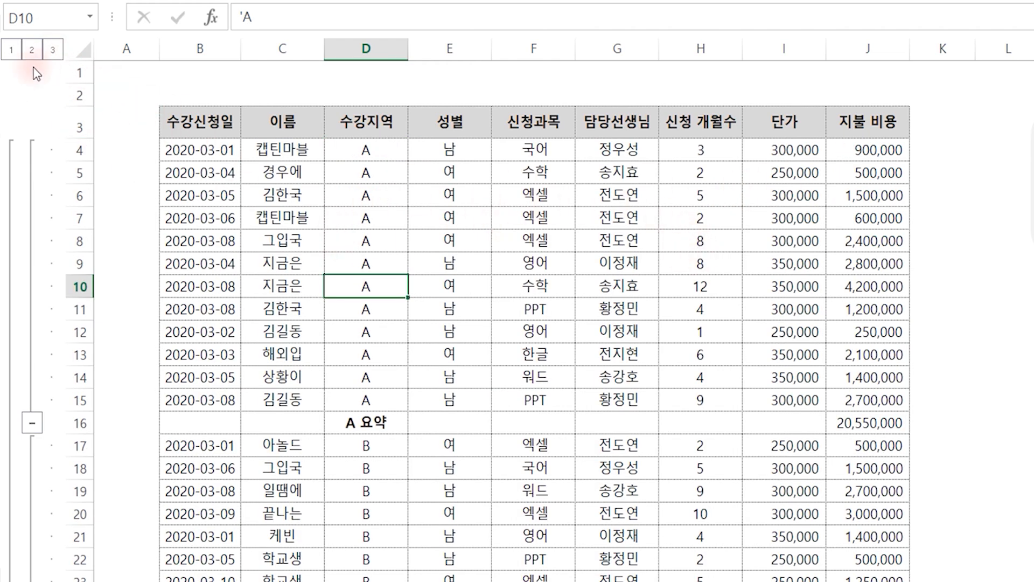
pyautogui.click(32, 49)
# Try copying the collapsed subtotal table, including its header, to cell B3 of the 부분합 복사 sheet, and undo the paste
pyautogui.click(190, 120)
pyautogui.moveTo(190, 120); pyautogui.dragTo(866, 216)
pyautogui.hotkey('ctrl', 'c')
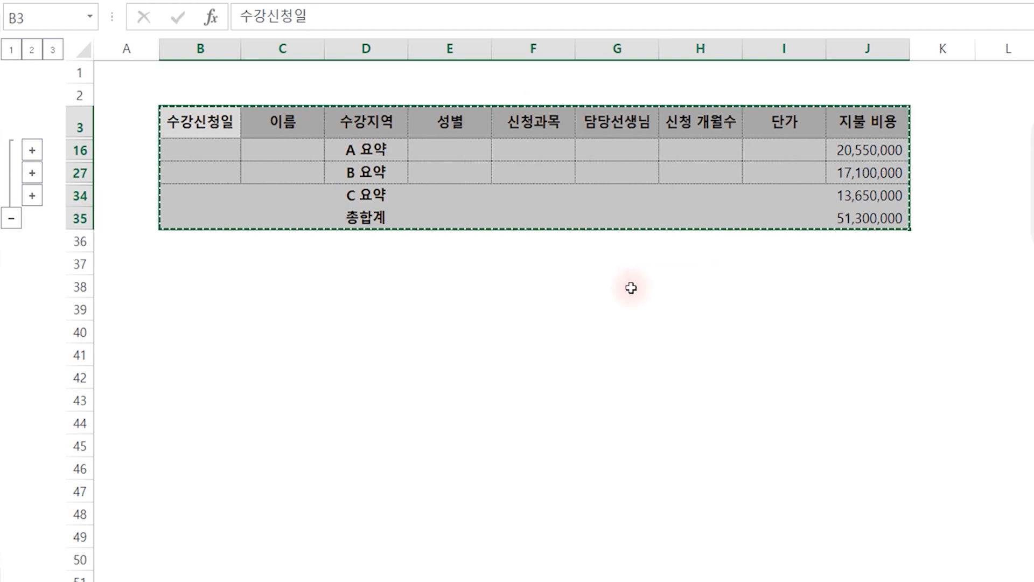
pyautogui.click(491, 558)
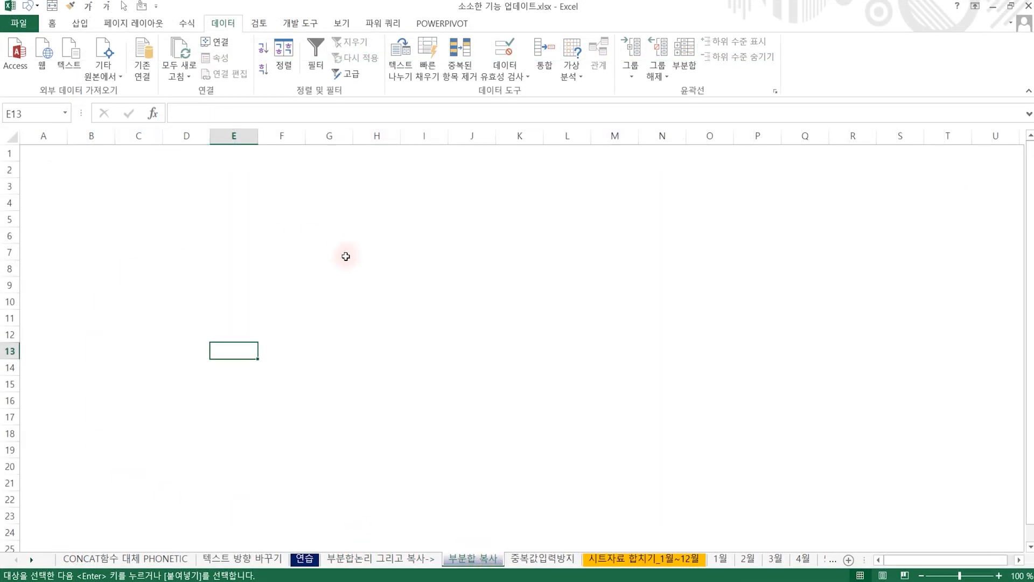
pyautogui.click(91, 186)
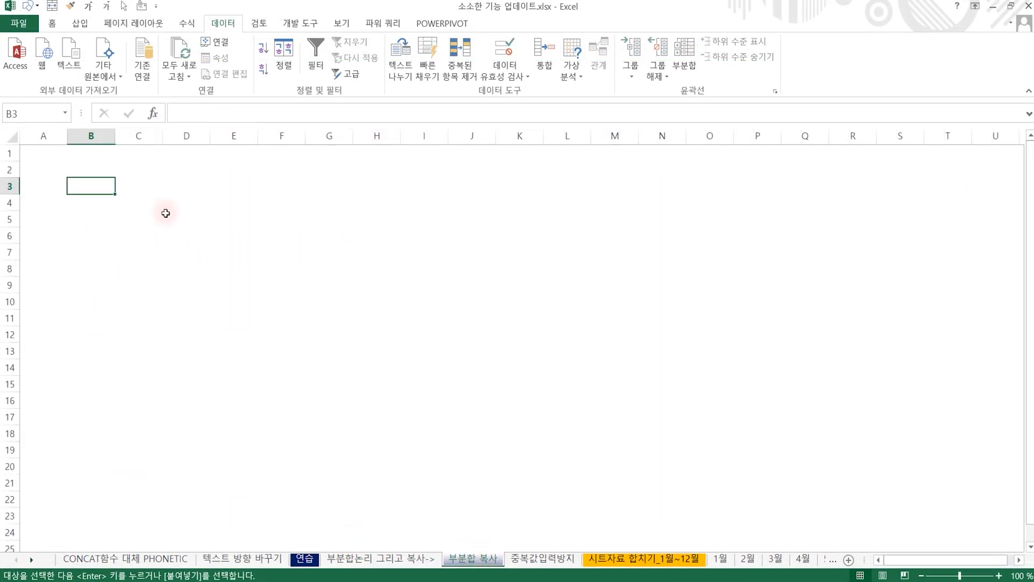
pyautogui.hotkey('ctrl', 'v')
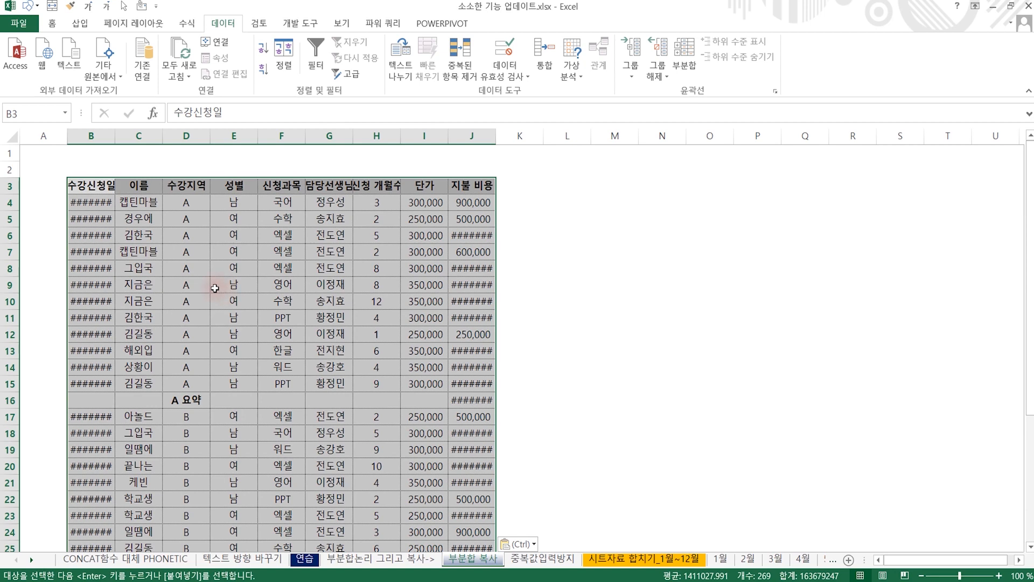
pyautogui.hotkey('ctrl', 'z')
pyautogui.click(281, 301)
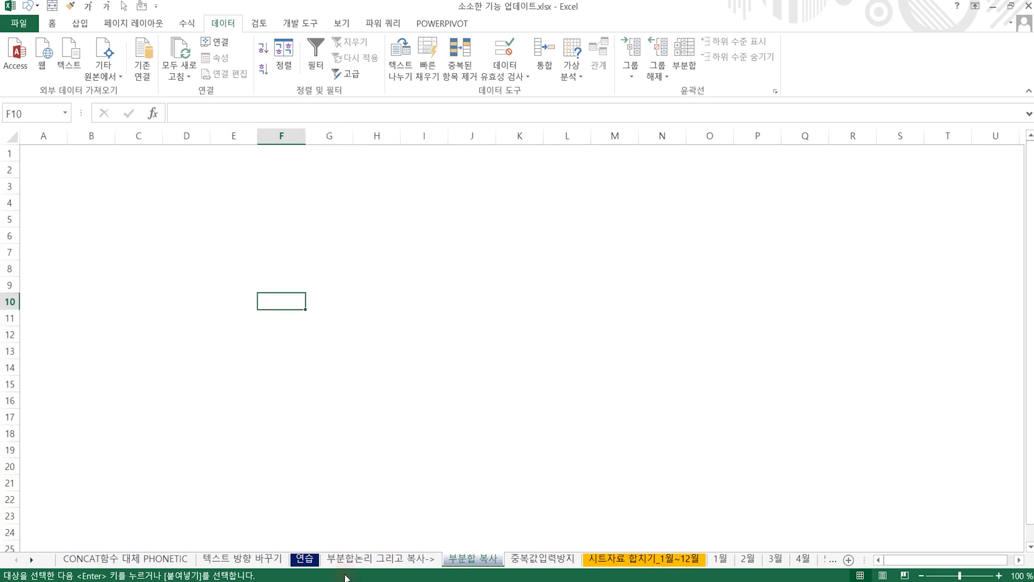
# Select only the visible cells (화면에 보이는 셀만) of the collapsed subtotal table on the 부분합논리 그리고 복사-> sheet
pyautogui.click(394, 563)
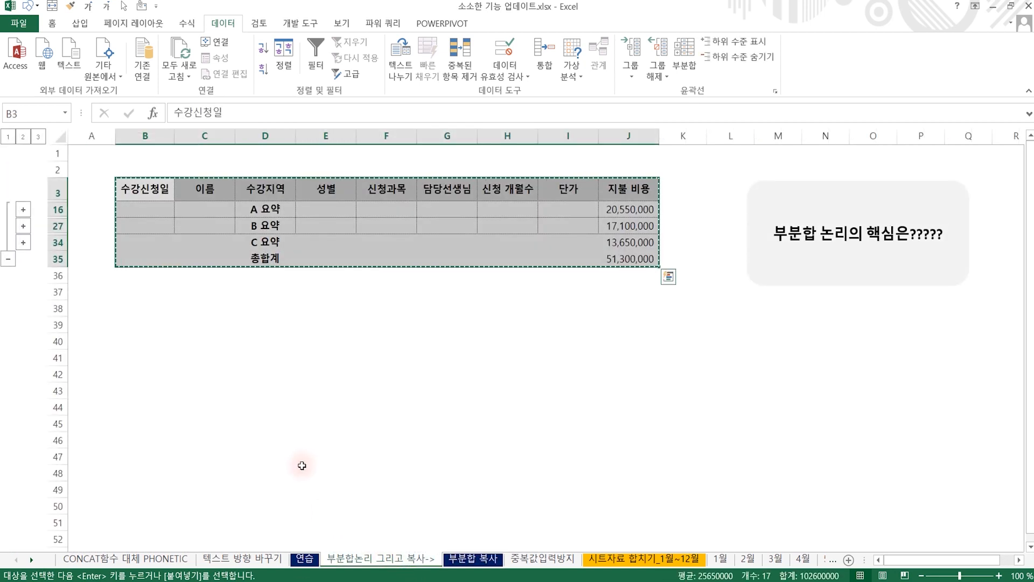
pyautogui.click(304, 436)
pyautogui.moveTo(145, 189); pyautogui.dragTo(635, 262)
pyautogui.click(54, 23)
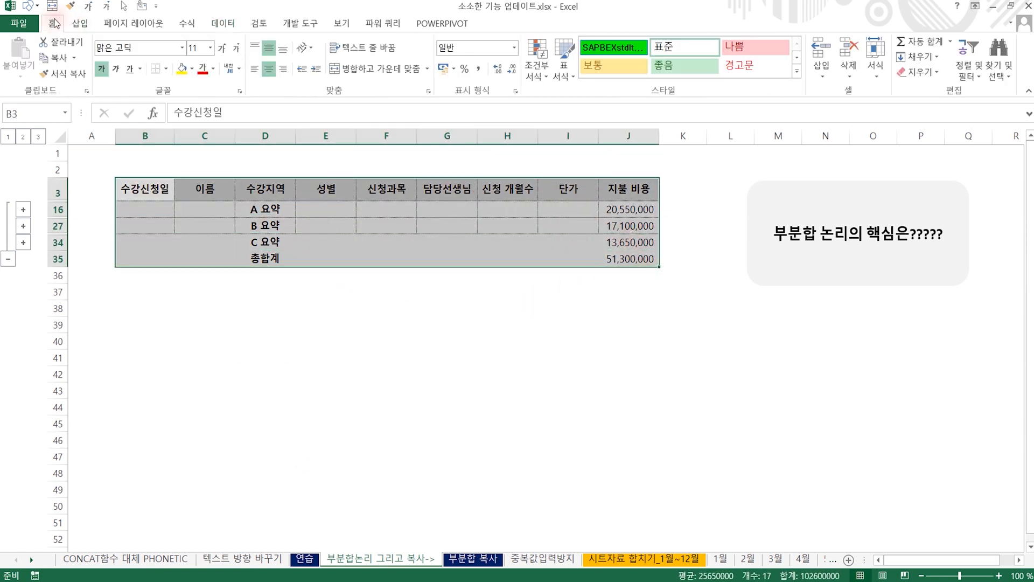
pyautogui.click(999, 59)
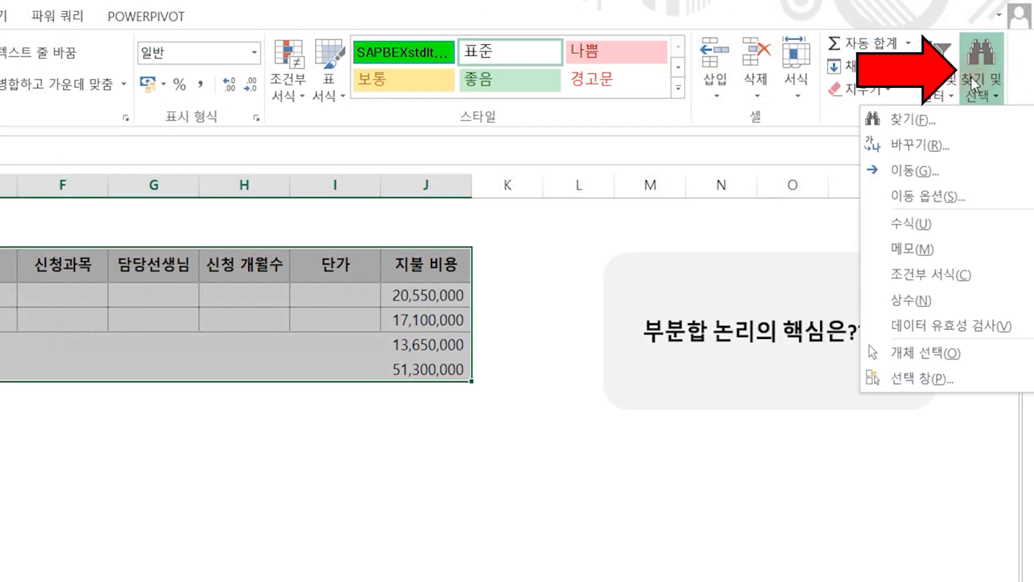
pyautogui.click(922, 197)
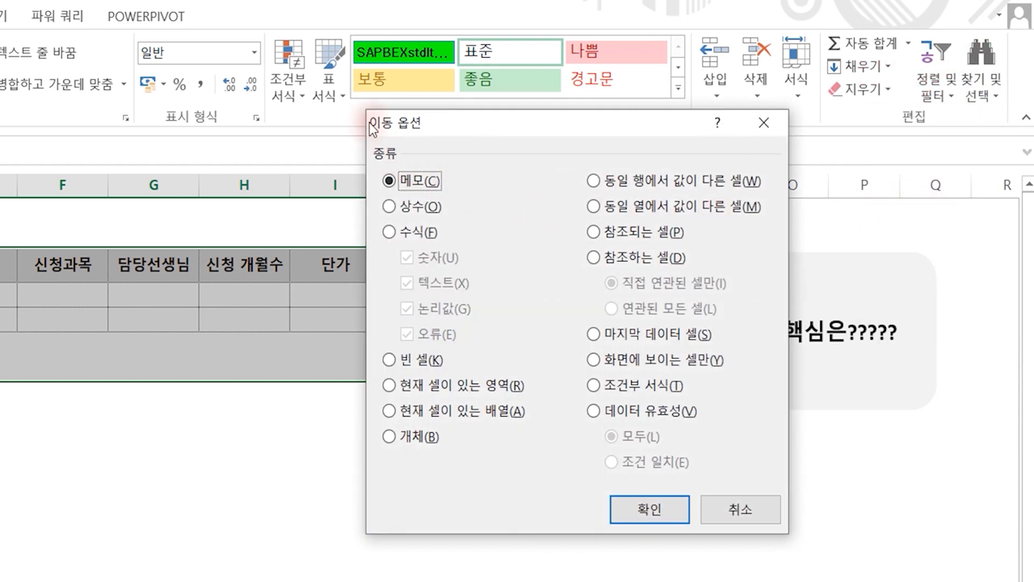
pyautogui.click(612, 364)
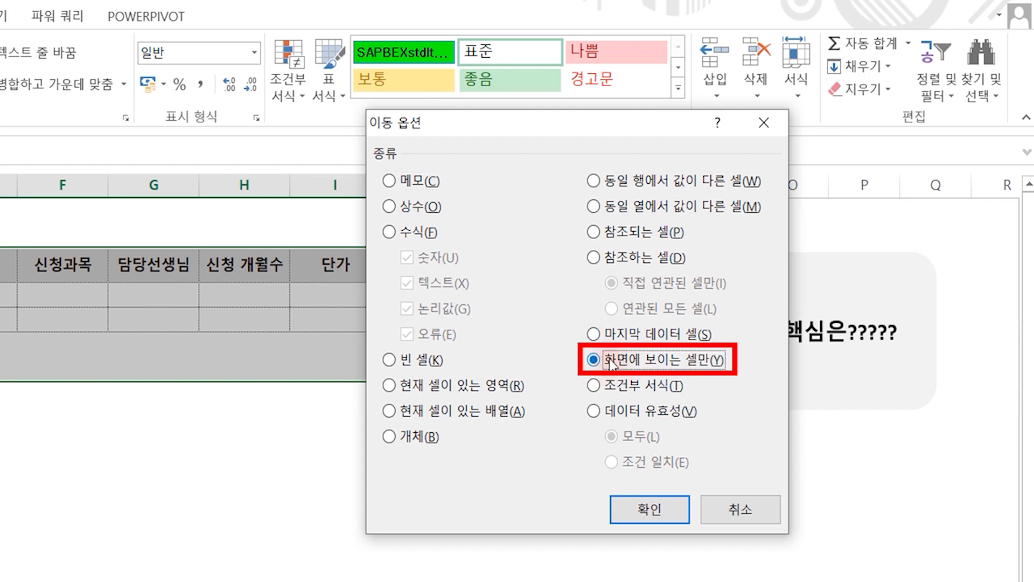
pyautogui.click(636, 518)
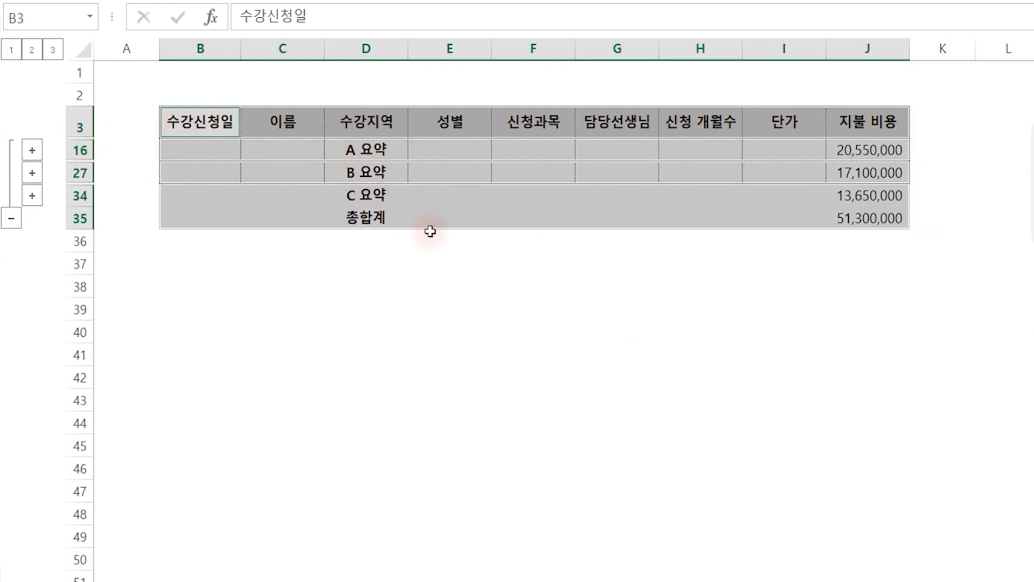
# Copy the visible subtotal cells to the 부분합 복사 sheet, starting at cell B3
pyautogui.hotkey('ctrl', 'c')
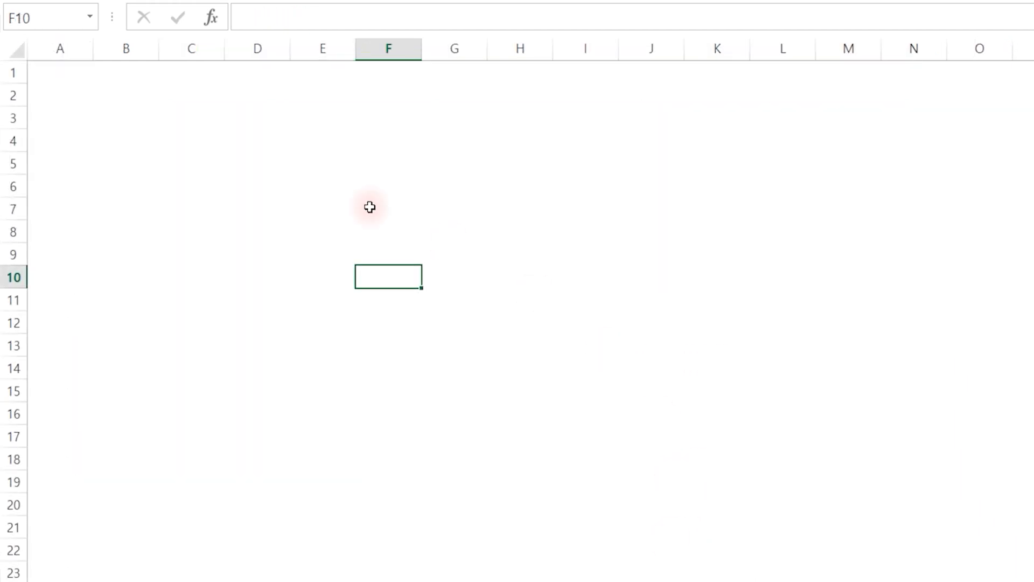
pyautogui.click(122, 125)
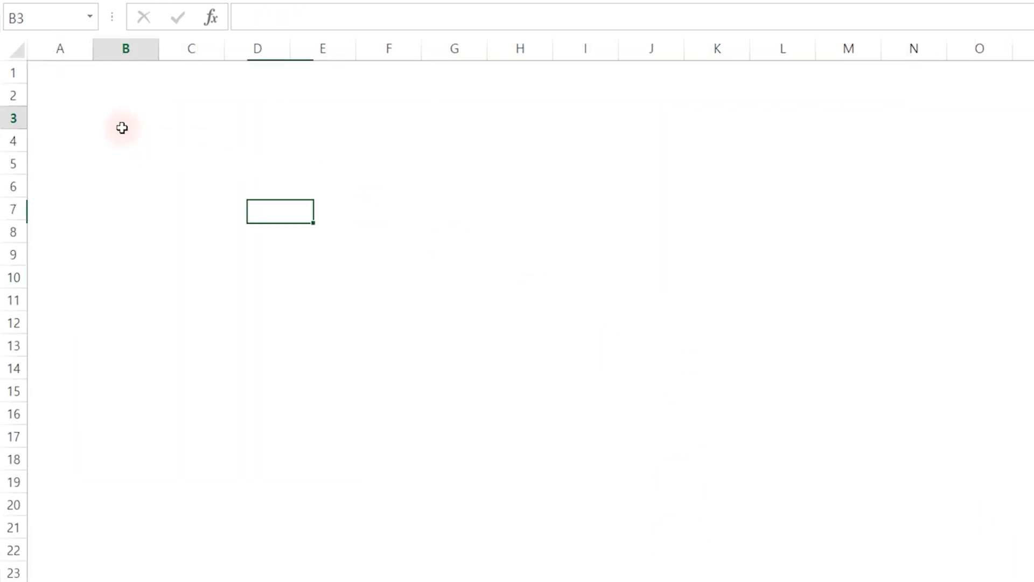
pyautogui.hotkey('ctrl', 'v')
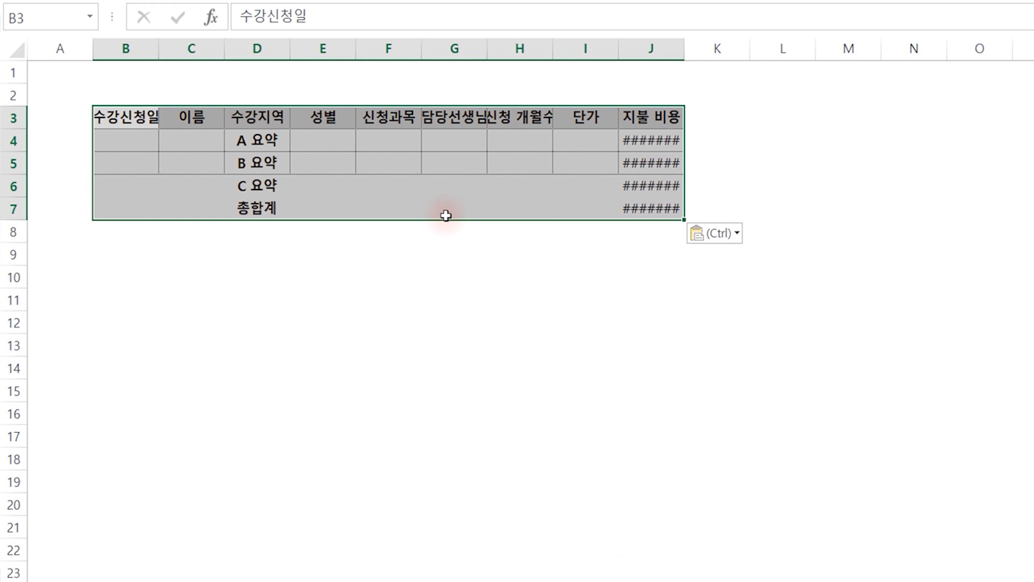
pyautogui.click(636, 405)
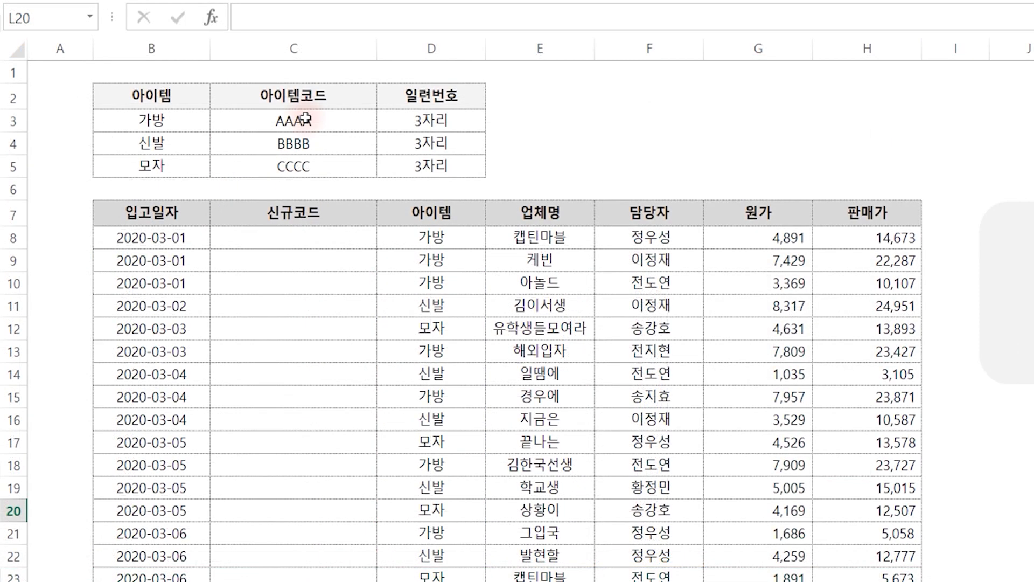
# Enter the new item code AAAA001 for the first 가방 row in cell C8 of the 신규코드 column
pyautogui.click(319, 238)
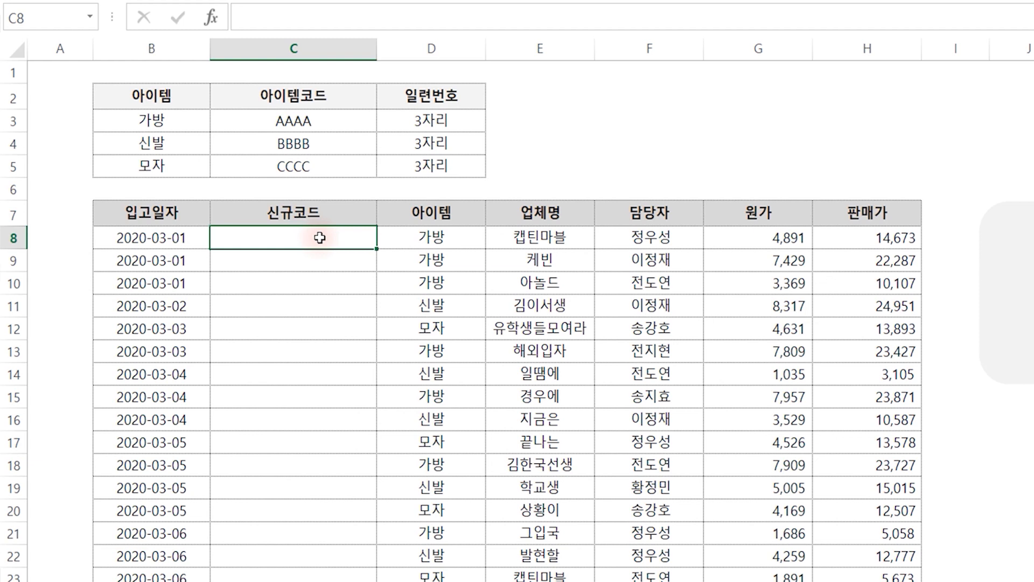
pyautogui.click(669, 241)
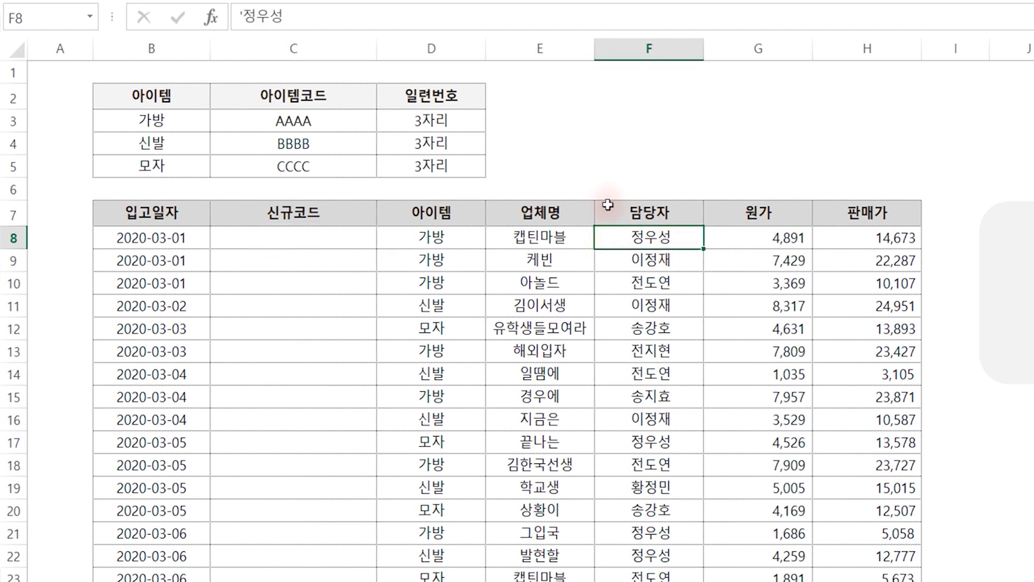
pyautogui.click(455, 240)
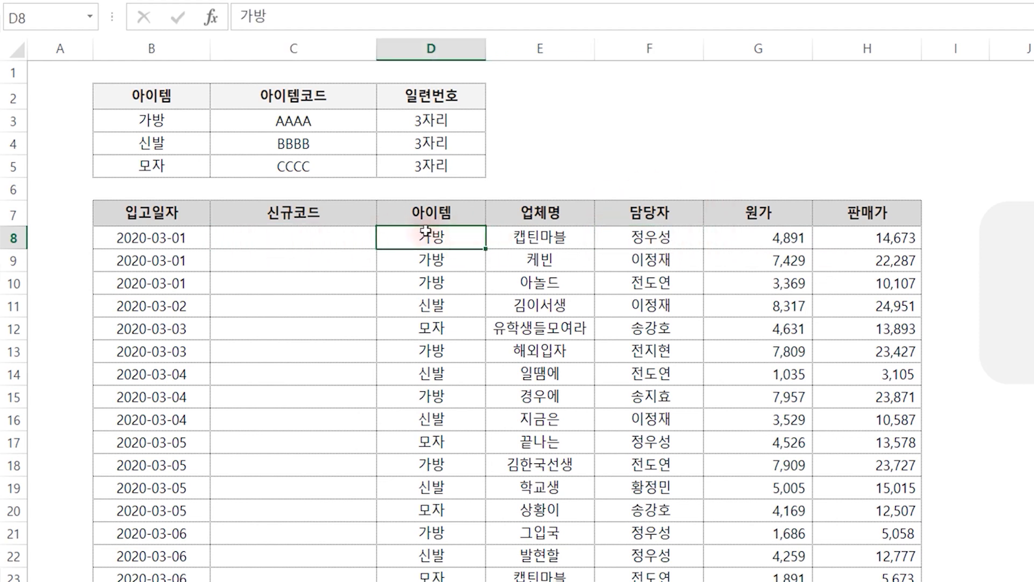
pyautogui.click(756, 236)
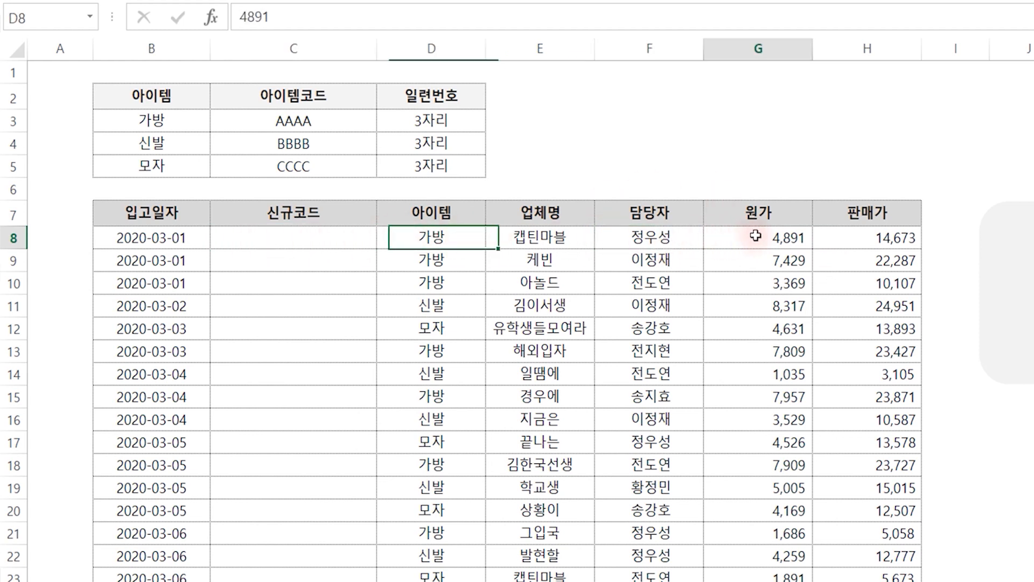
pyautogui.click(864, 242)
pyautogui.click(321, 244)
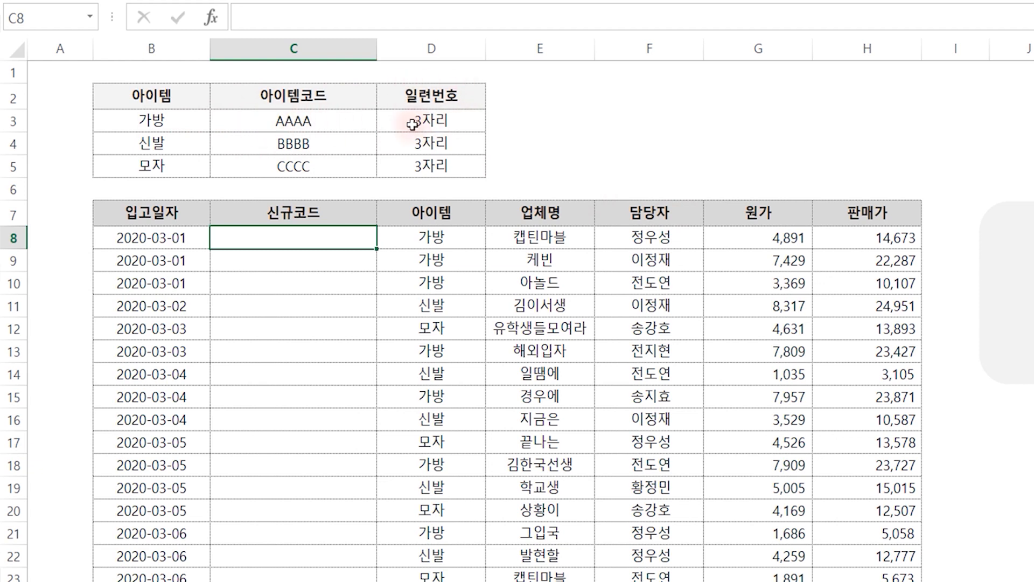
pyautogui.write('AAAA001')
pyautogui.press('Return')
pyautogui.press('Up')
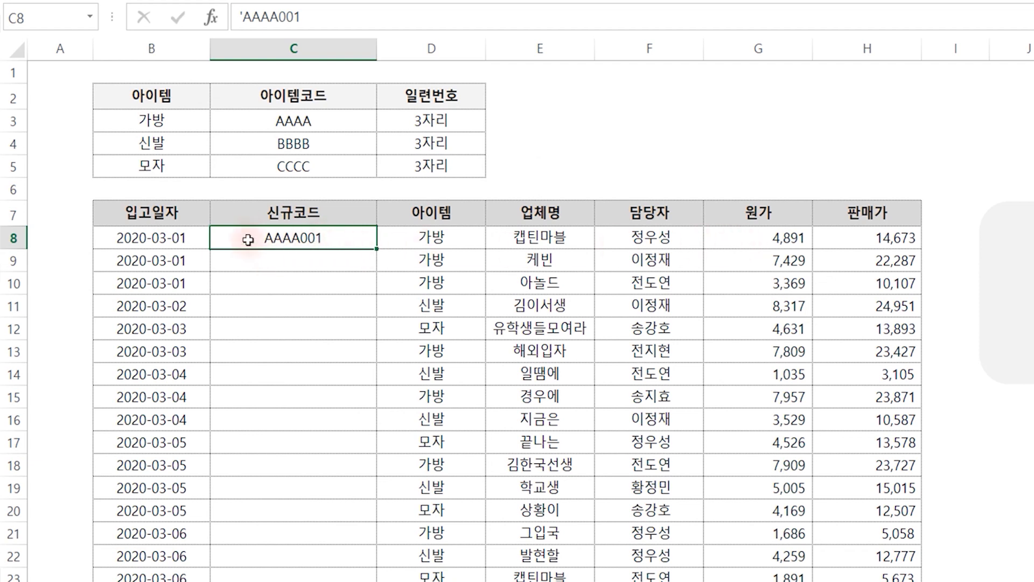
# Enter AAAA002 in C9 and AAAA003 in C10 as the 신규코드 values of the next two 가방 rows
pyautogui.click(665, 240)
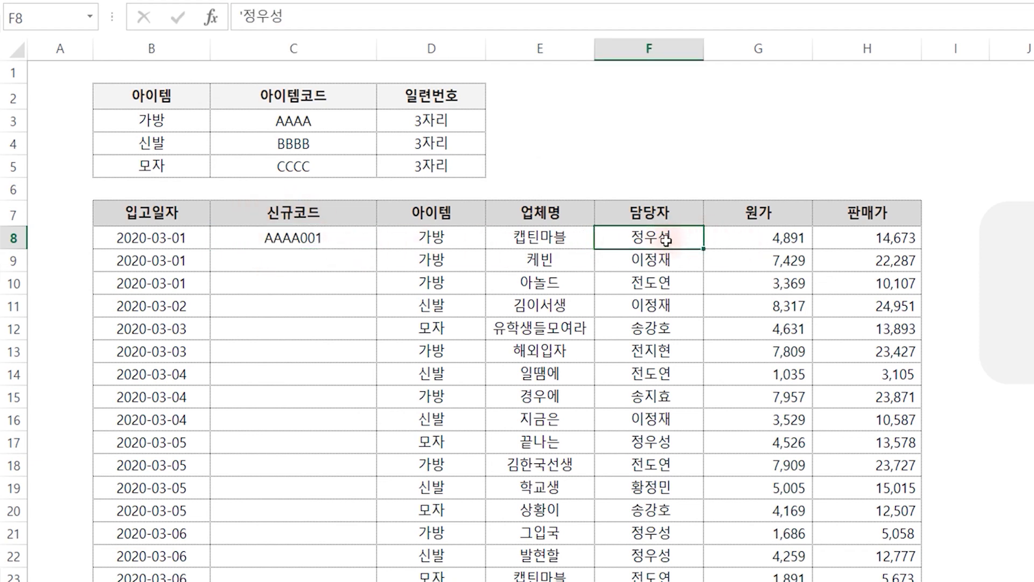
pyautogui.click(724, 237)
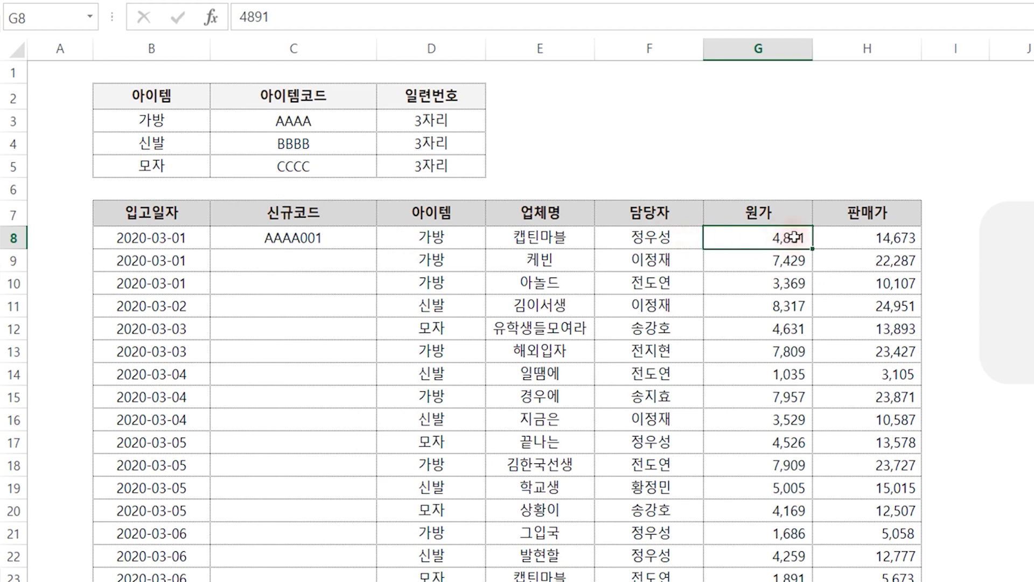
pyautogui.click(911, 261)
pyautogui.click(858, 224)
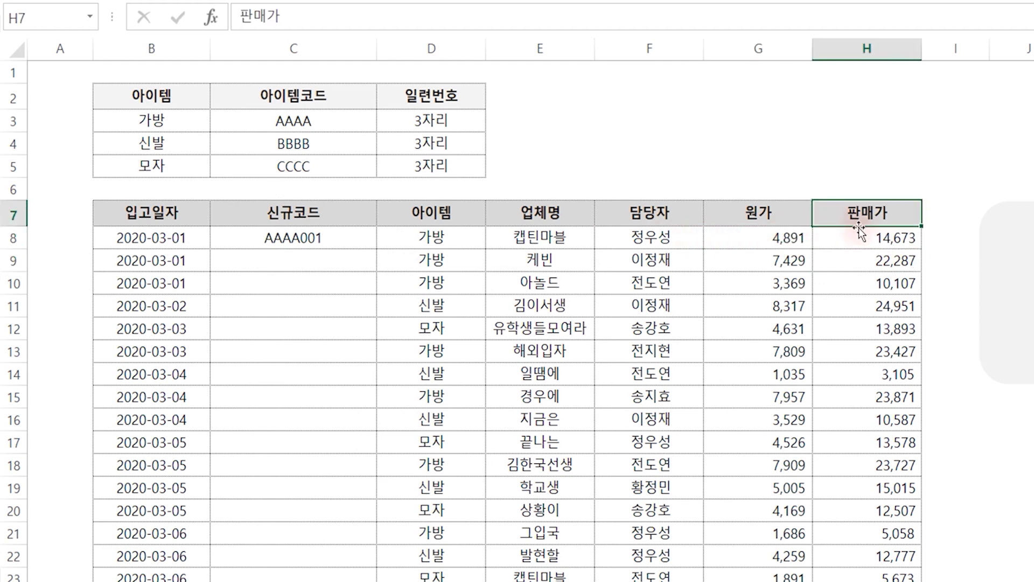
pyautogui.click(420, 260)
pyautogui.click(313, 260)
pyautogui.write('AAAA')
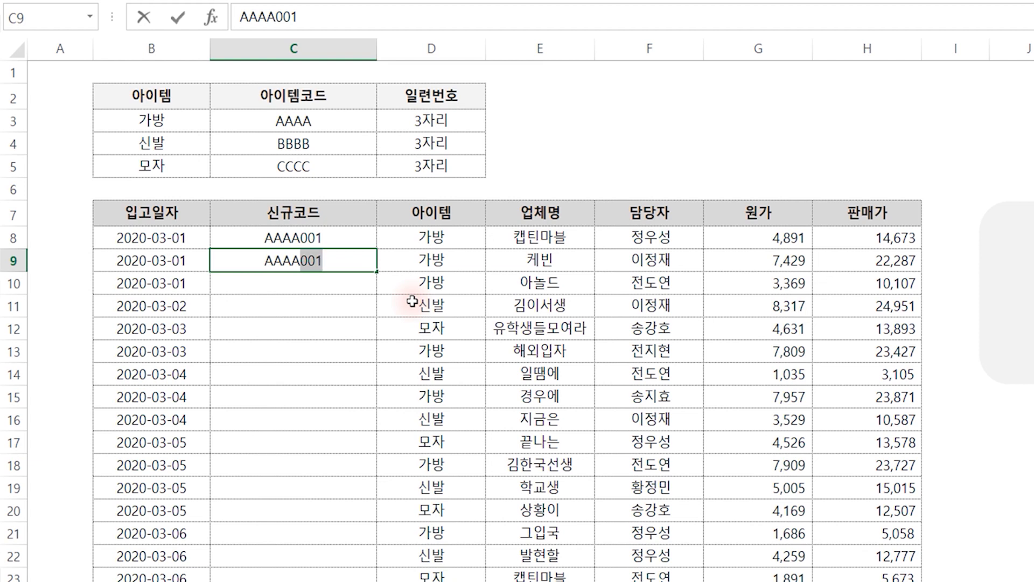
pyautogui.write('002')
pyautogui.press('Return')
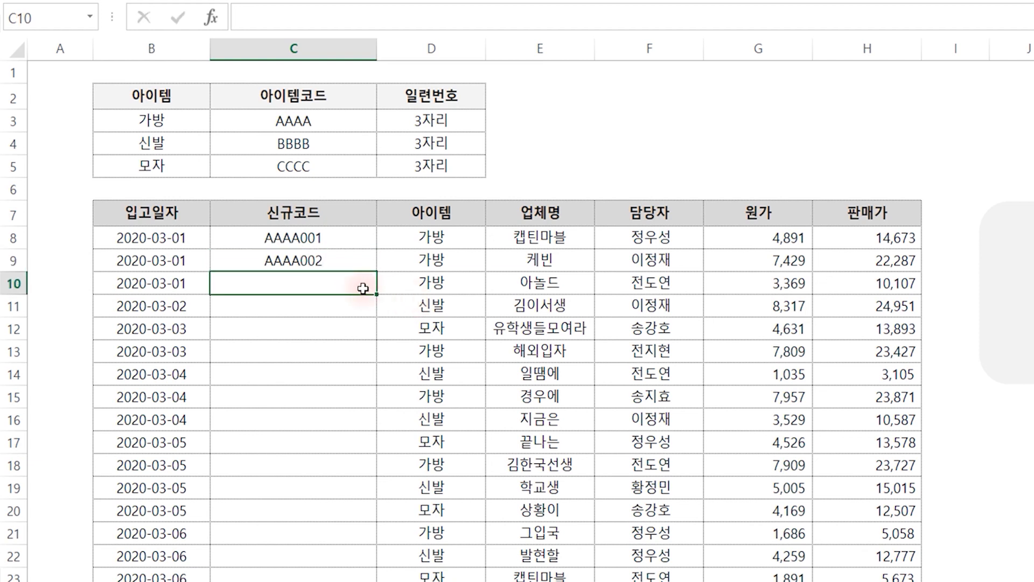
pyautogui.write('AAAA003')
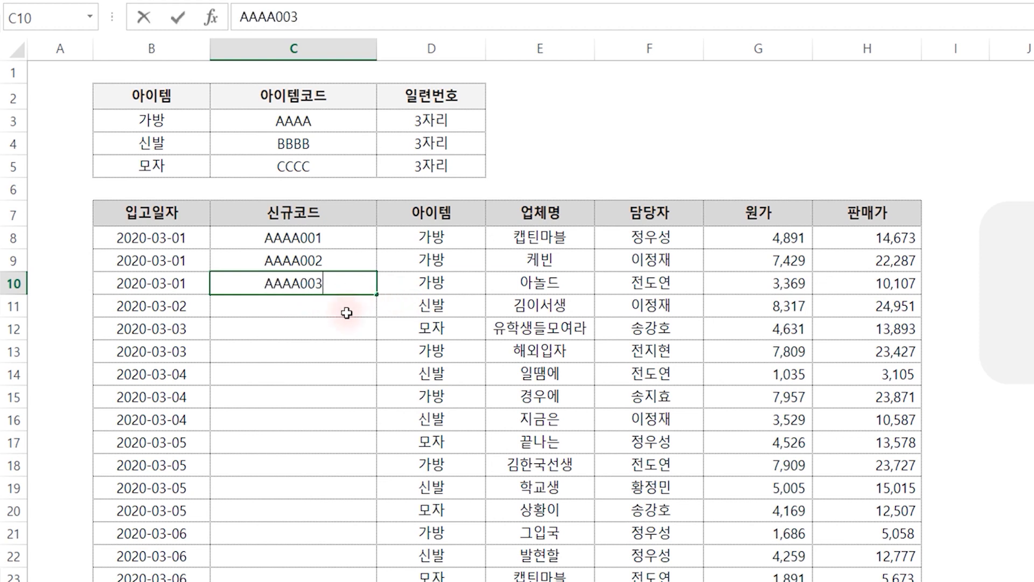
pyautogui.press('Return')
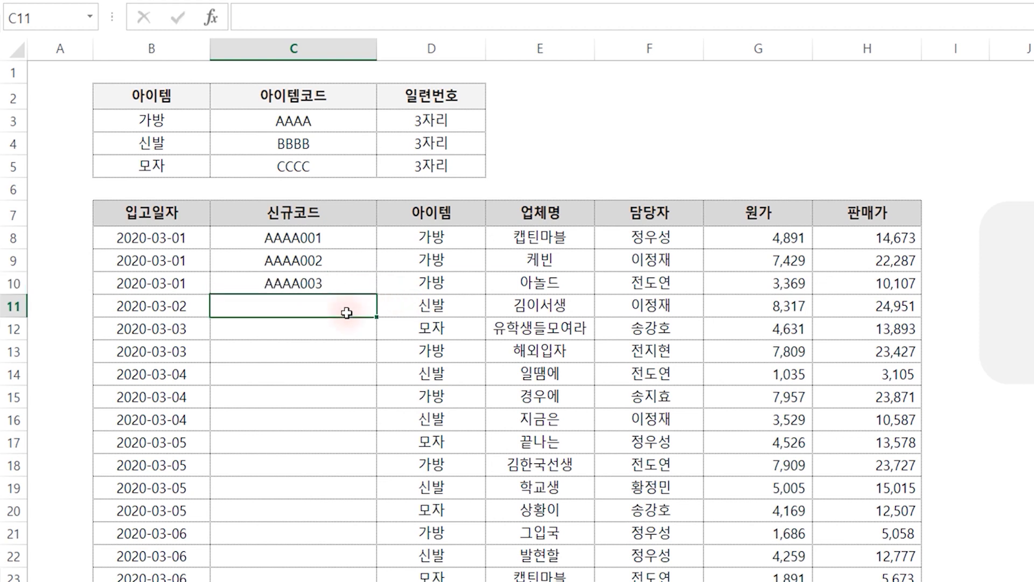
# Try to enter the already used code AAAA003 for the 가방 row in cell C18 of the 신규코드 column, and cancel the entry
pyautogui.press('Down')
pyautogui.press('Down')
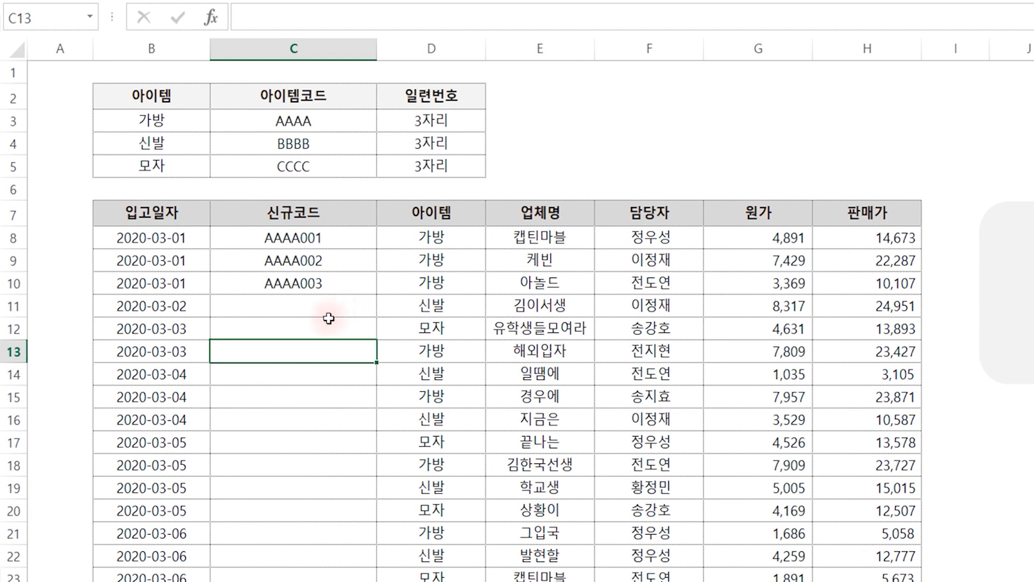
pyautogui.click(342, 438)
pyautogui.click(332, 474)
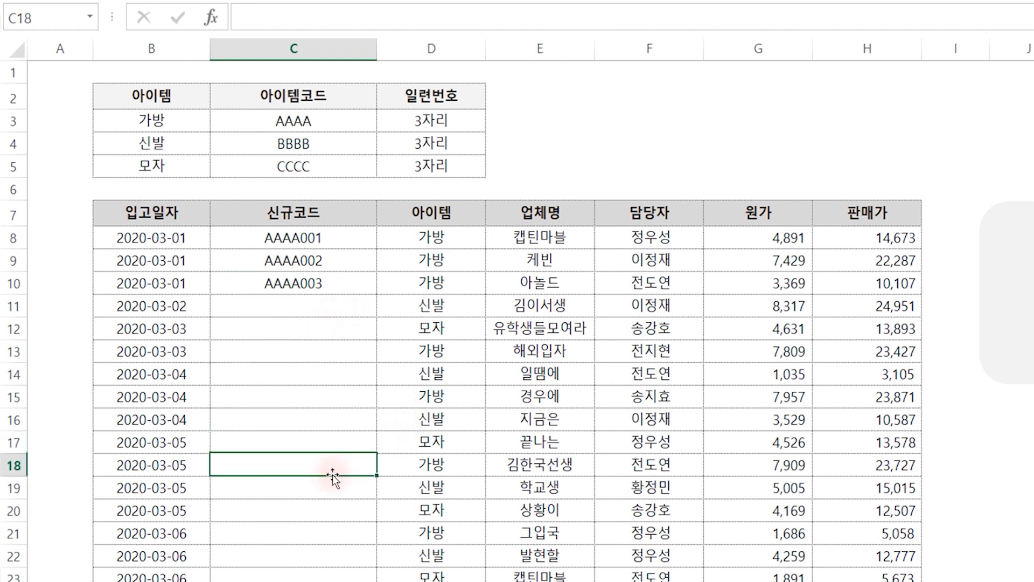
pyautogui.click(337, 491)
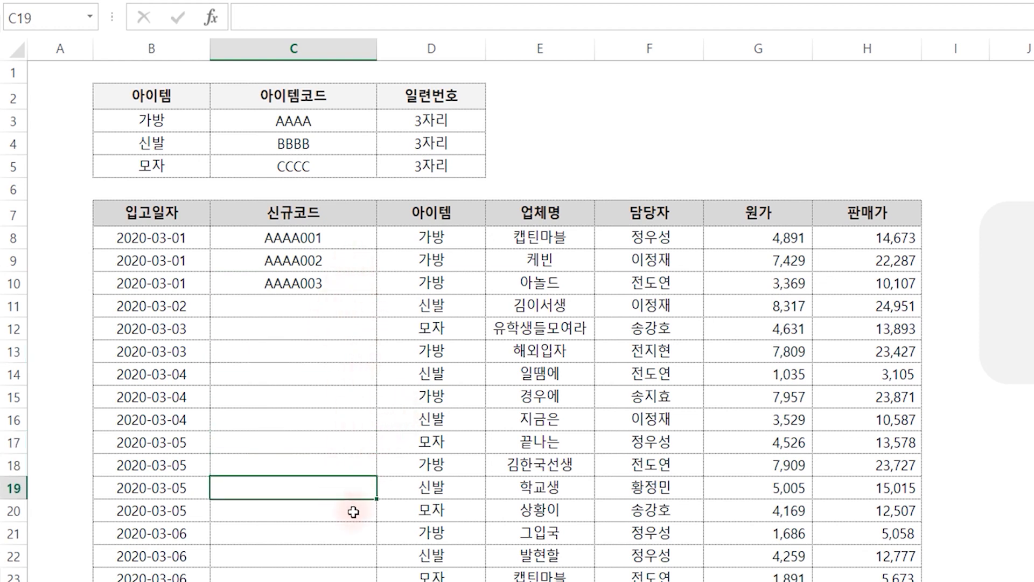
pyautogui.click(343, 458)
pyautogui.write('AAAA003')
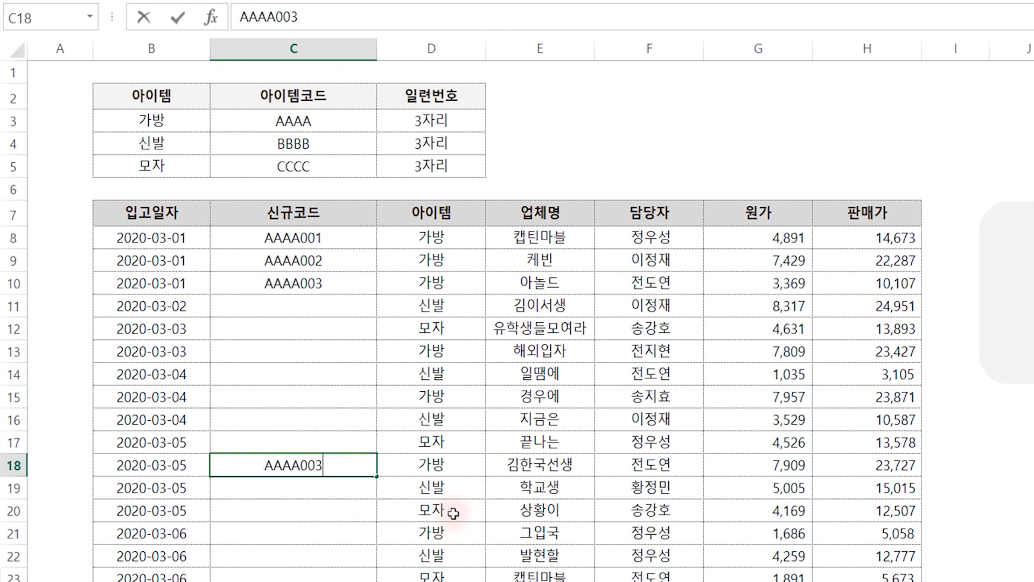
pyautogui.press('Return')
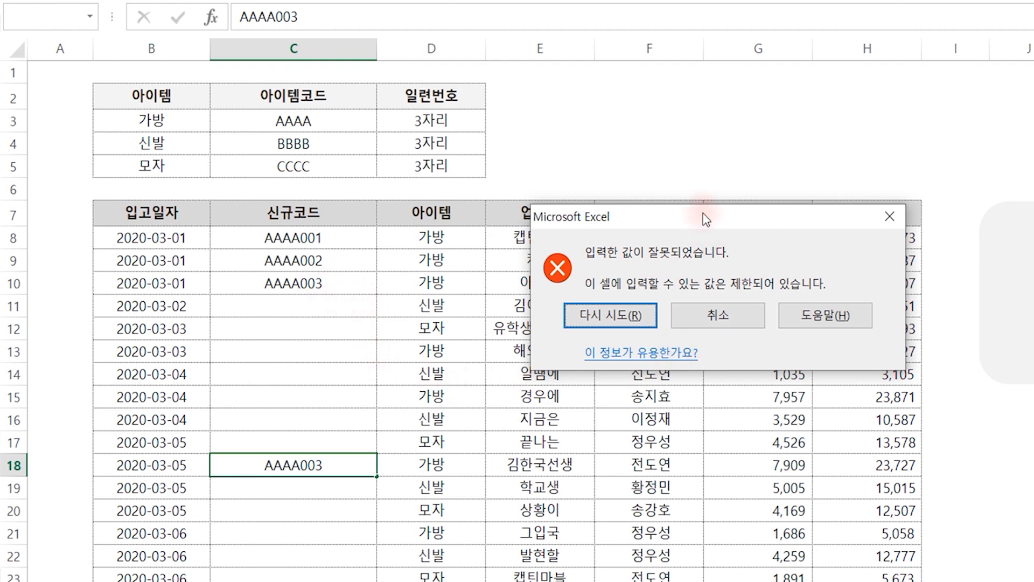
pyautogui.moveTo(706, 221); pyautogui.dragTo(876, 1)
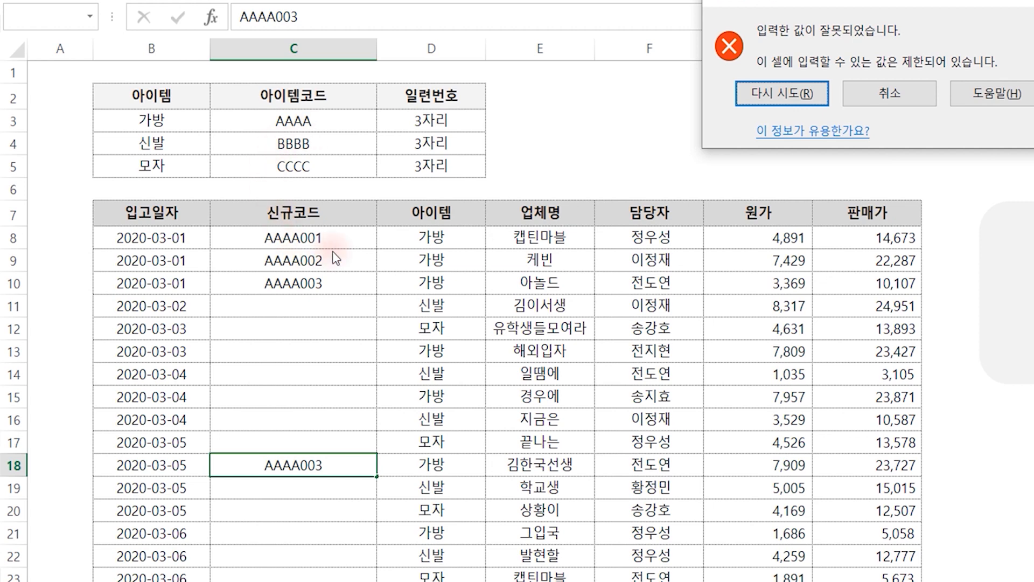
pyautogui.click(915, 93)
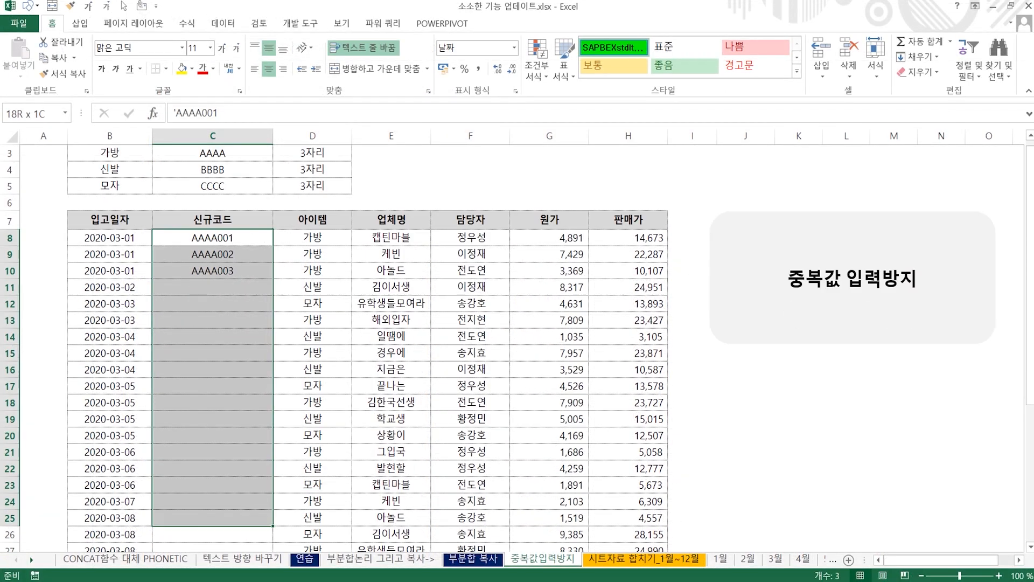
# Clear all data validation from the 신규코드 cells starting at C8, and delete the codes in C8:C10
pyautogui.moveTo(215, 525); pyautogui.dragTo(228, 494)
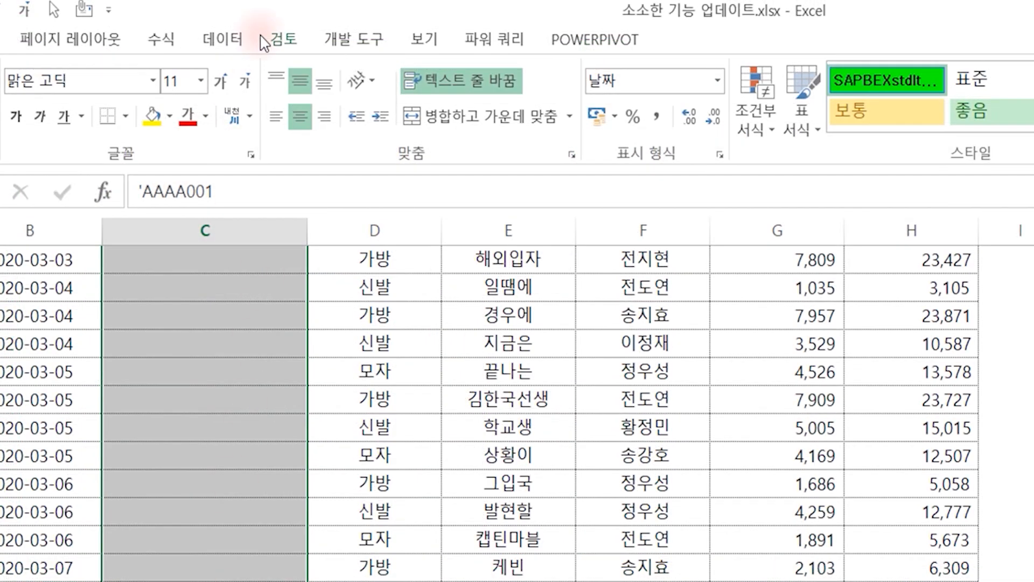
pyautogui.click(226, 26)
pyautogui.click(697, 84)
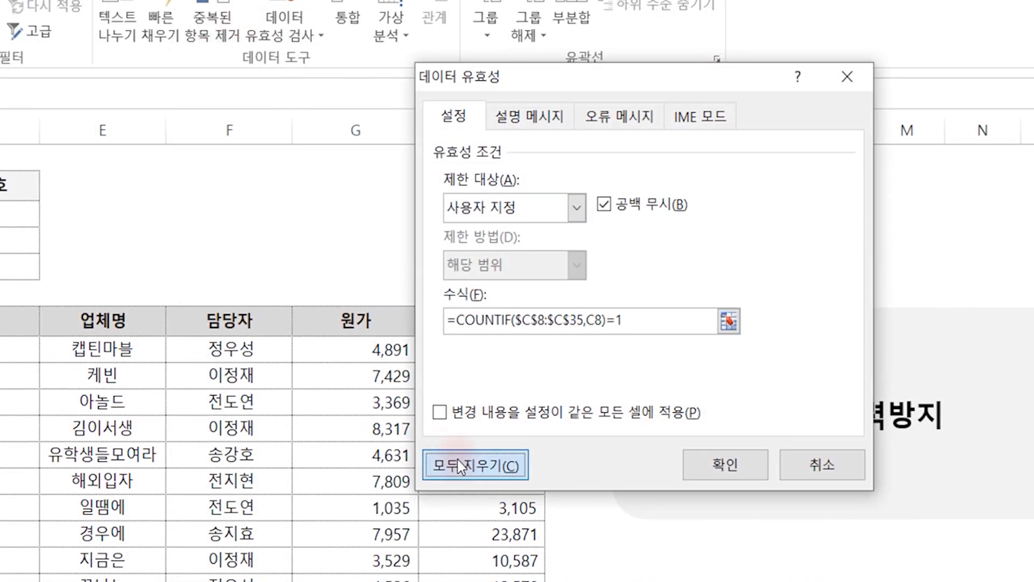
pyautogui.click(474, 463)
pyautogui.click(735, 464)
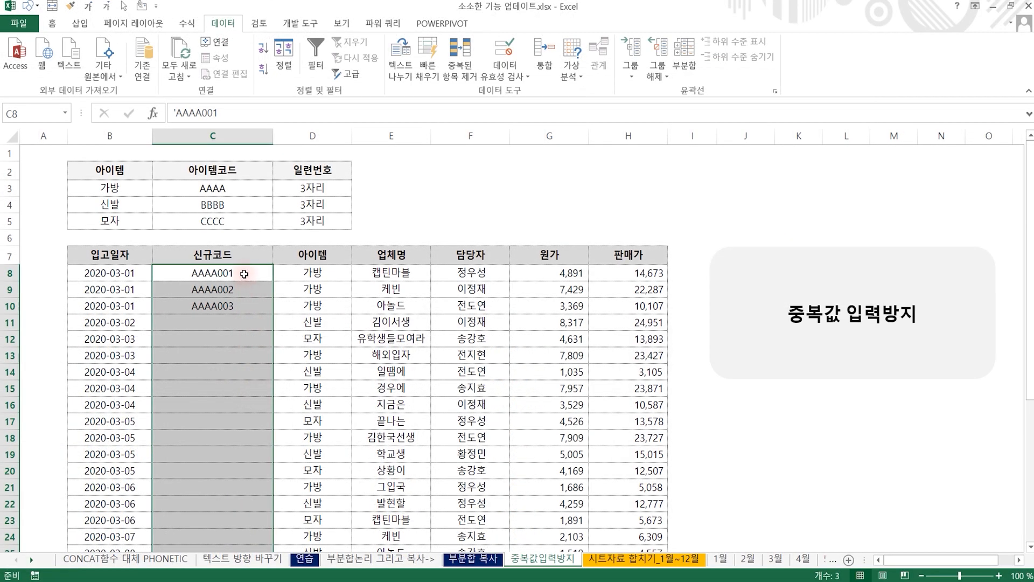
pyautogui.moveTo(244, 274); pyautogui.dragTo(244, 306)
pyautogui.press('Delete')
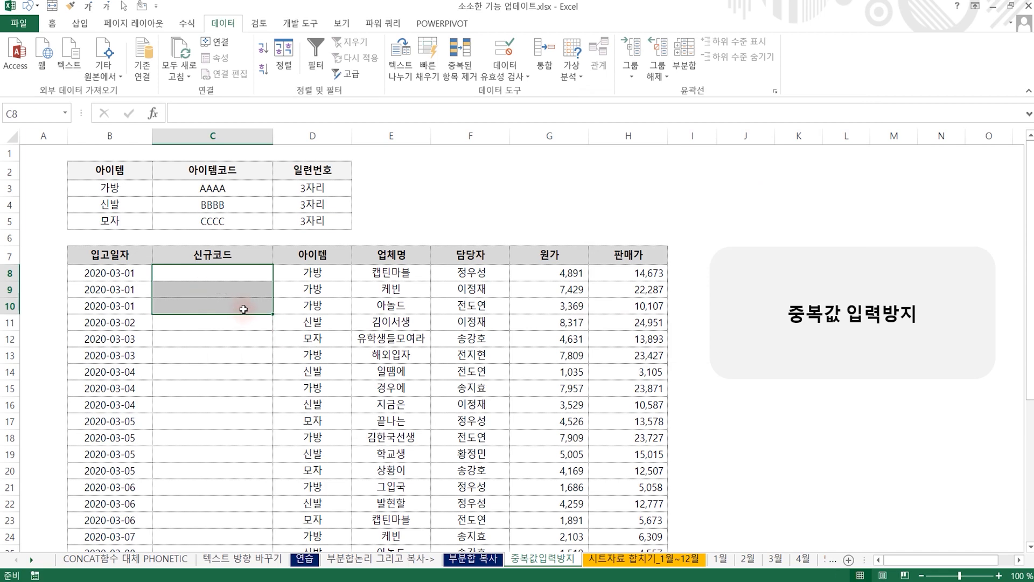
# Start a data validation rule for the empty 신규코드 cells C8:C35 with 사용자 지정 as the allowed type
pyautogui.press('Left')
pyautogui.hotkey('ctrl', 'Down')
pyautogui.press('Right')
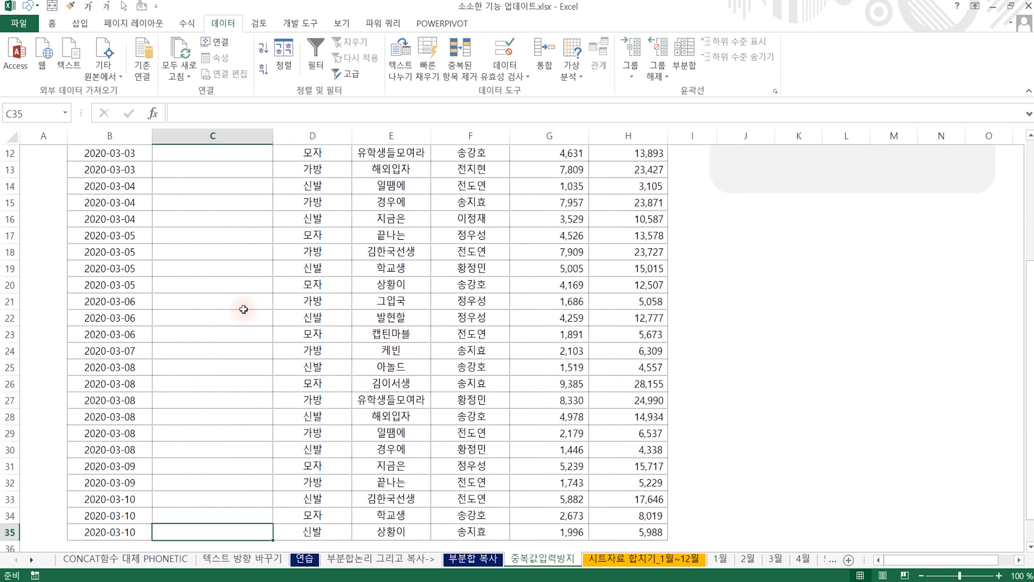
pyautogui.hotkey('ctrl', 'shift', 'Up')
pyautogui.hotkey('shift', 'Down')
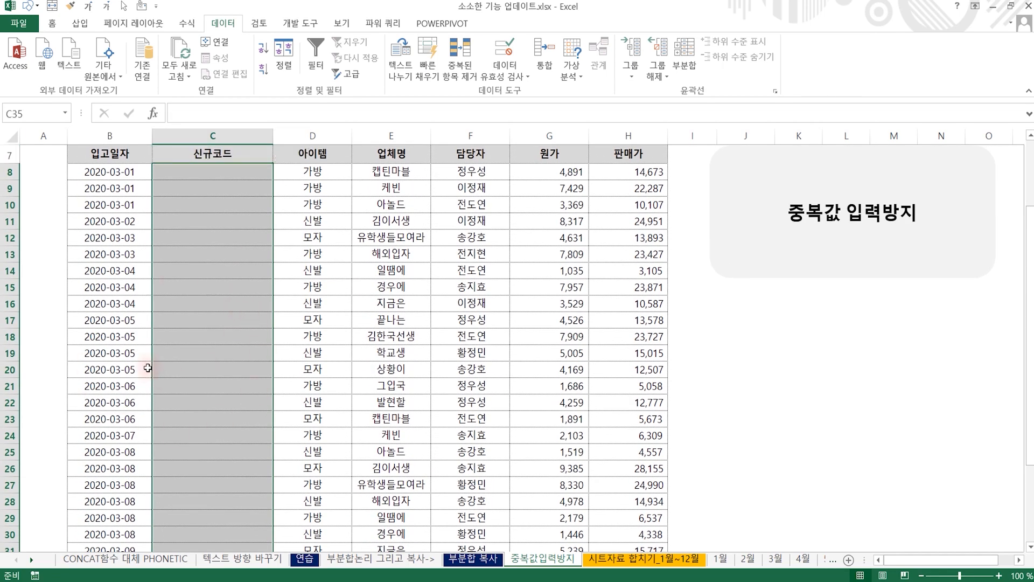
pyautogui.press('Return')
pyautogui.scroll(2, 231, 348)
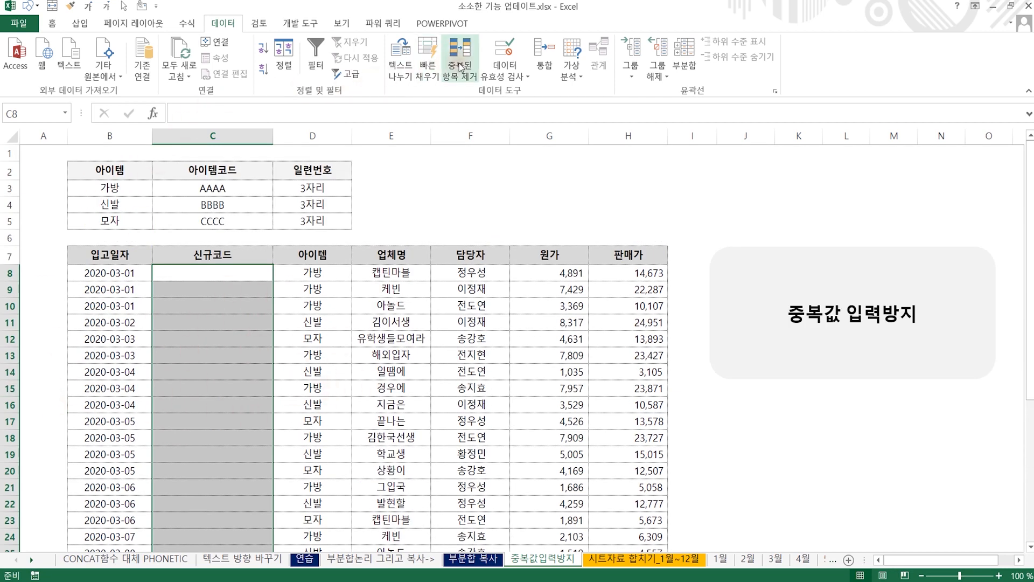
pyautogui.click(505, 52)
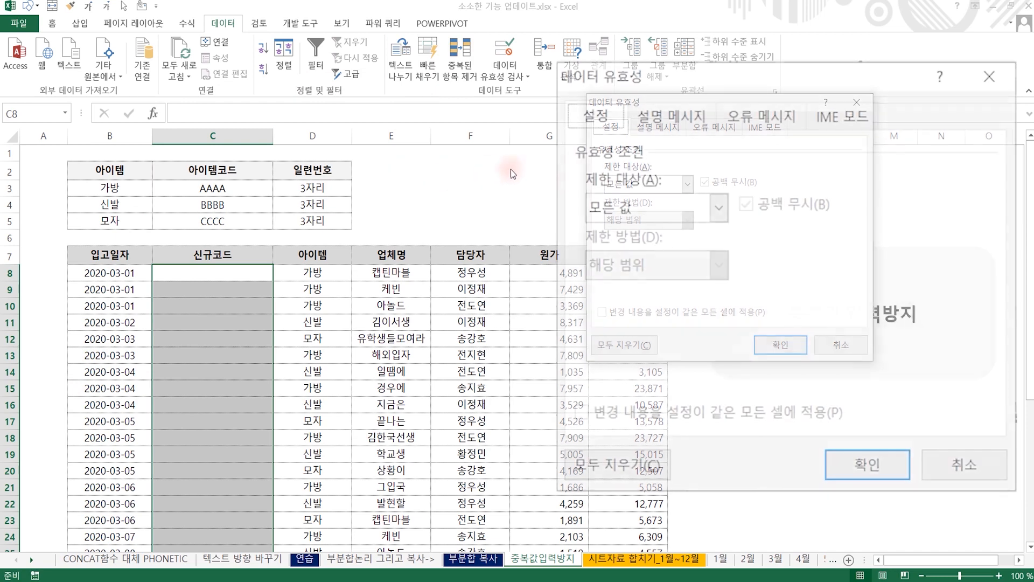
pyautogui.click(657, 212)
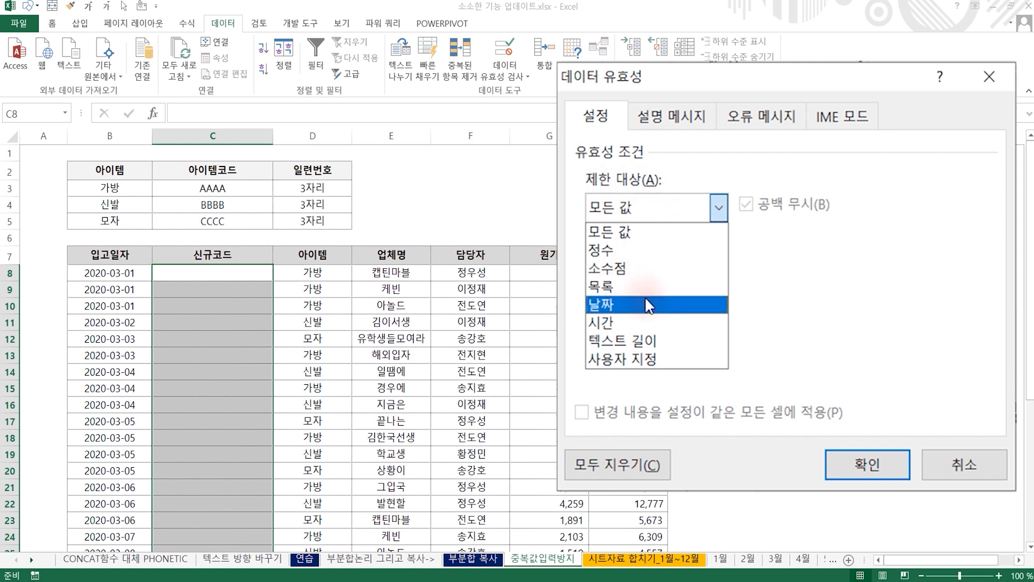
pyautogui.click(650, 359)
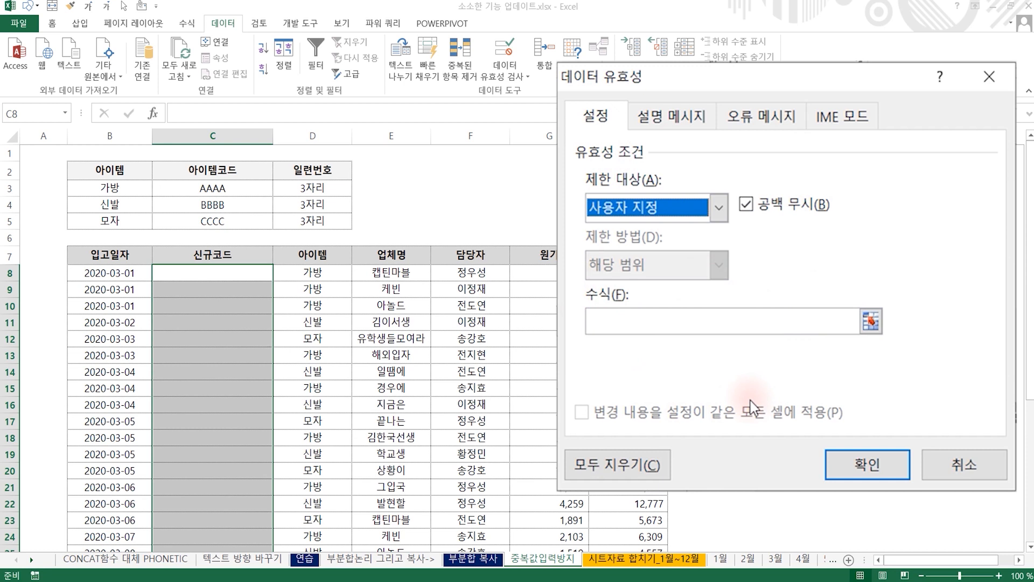
# Enter =COUNTIF($C$8:$C$35,C8)=1 as the custom validation formula
pyautogui.click(630, 320)
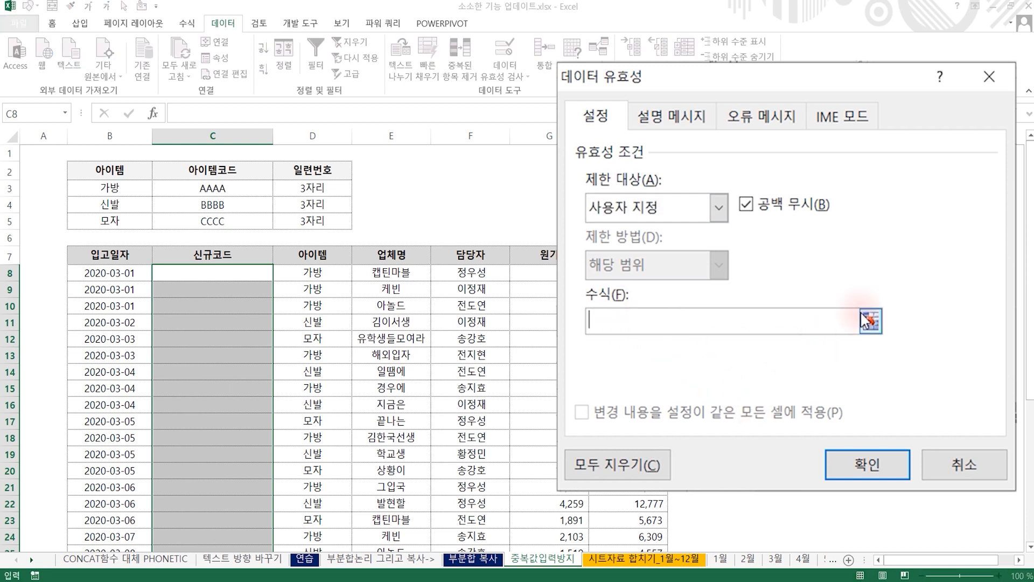
pyautogui.write('=COUNTIF')
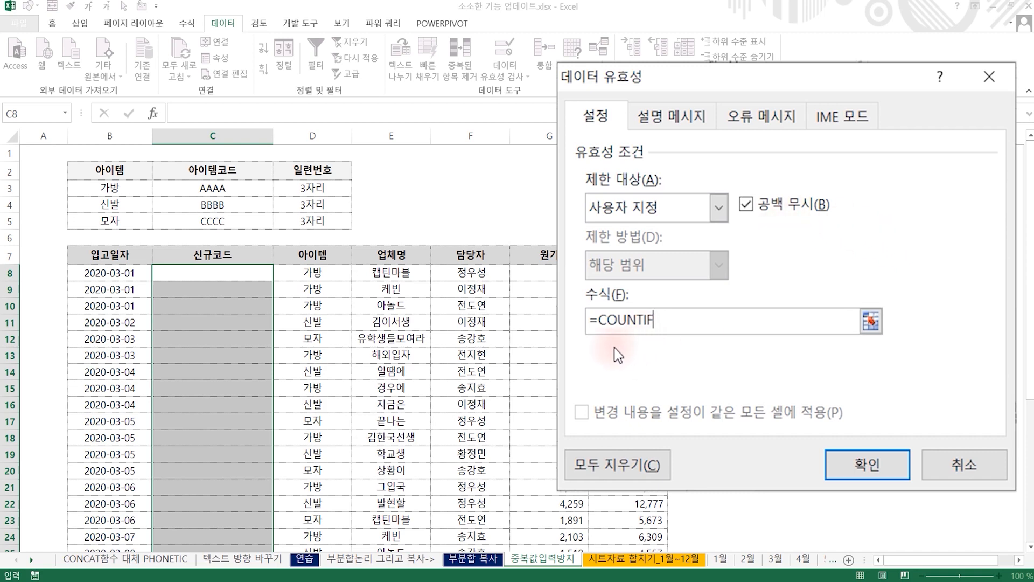
pyautogui.write('(')
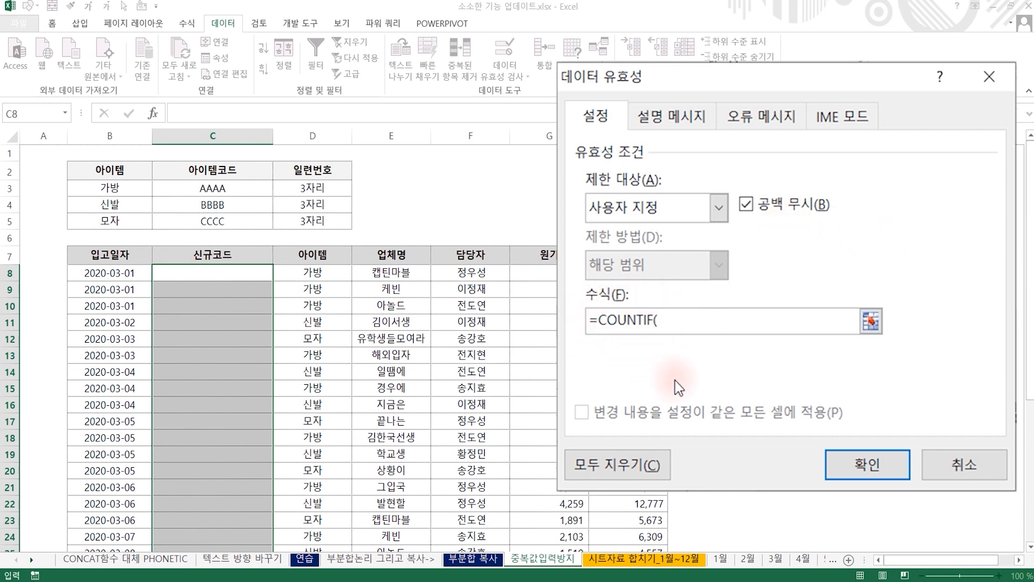
pyautogui.moveTo(221, 273); pyautogui.dragTo(226, 517)
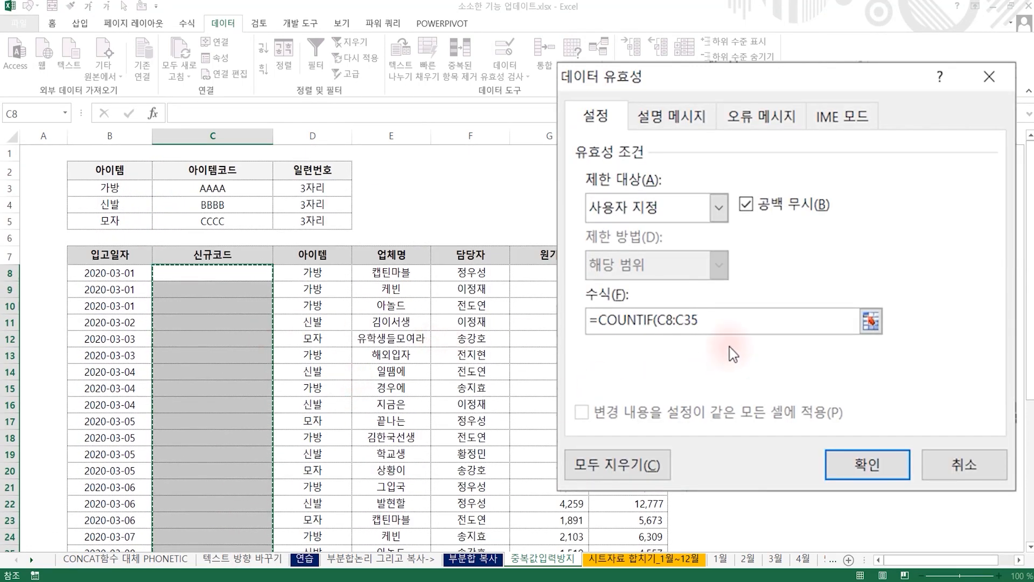
pyautogui.press('F4')
pyautogui.write(',')
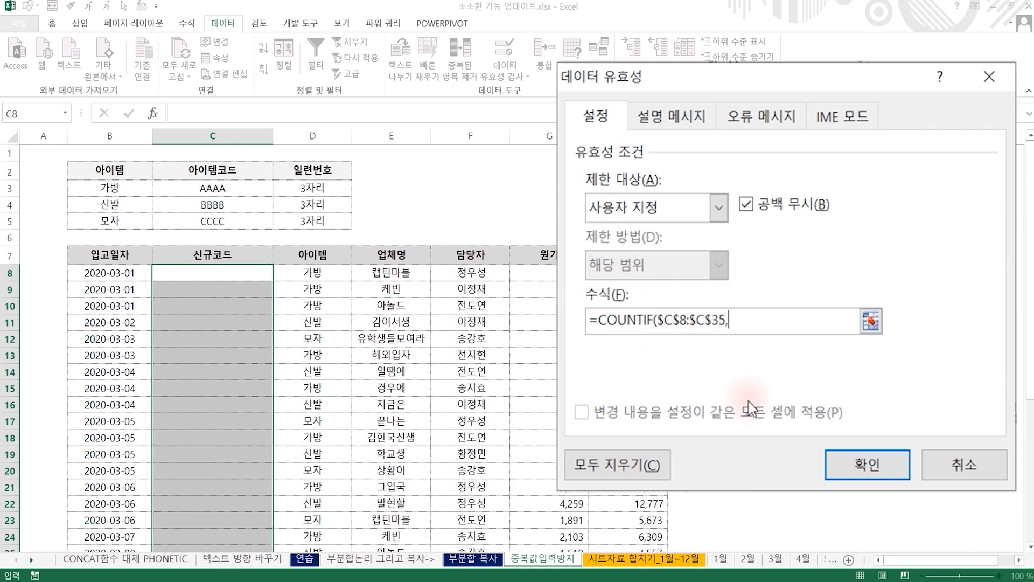
pyautogui.click(219, 276)
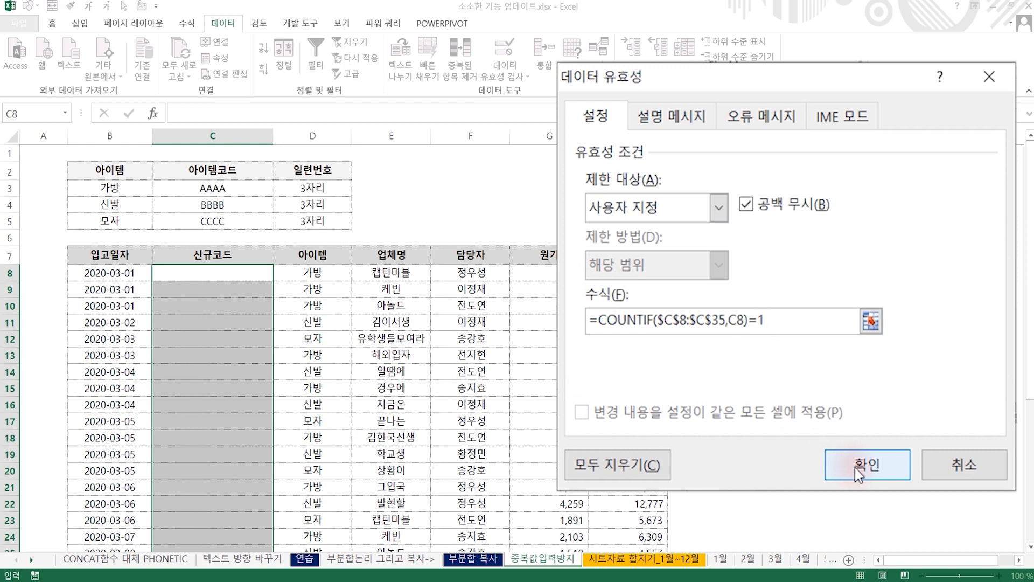
# Set the title of the validation's error alert to 중복값 스타일 코드가 있습니다
pyautogui.click(677, 124)
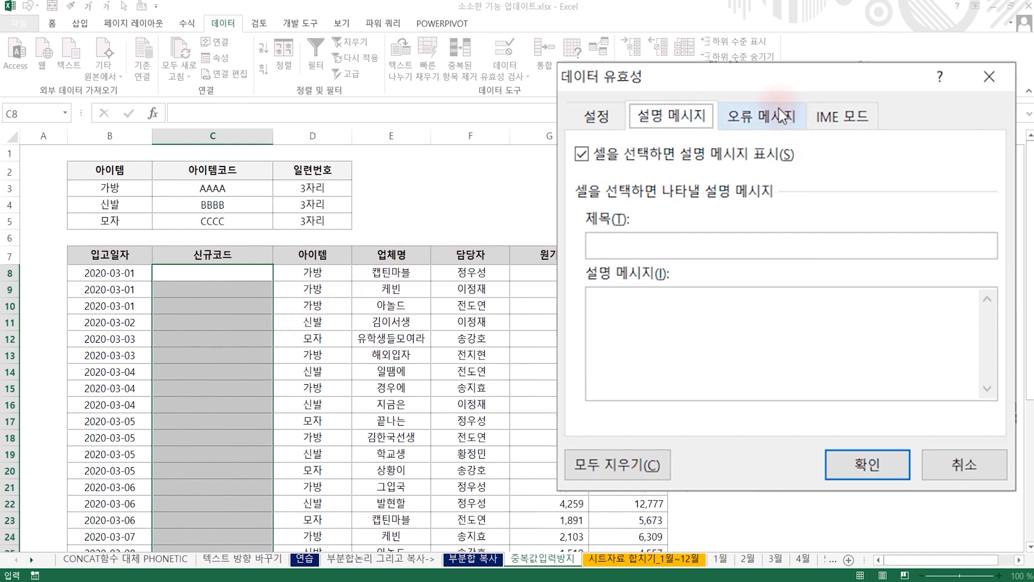
pyautogui.click(762, 117)
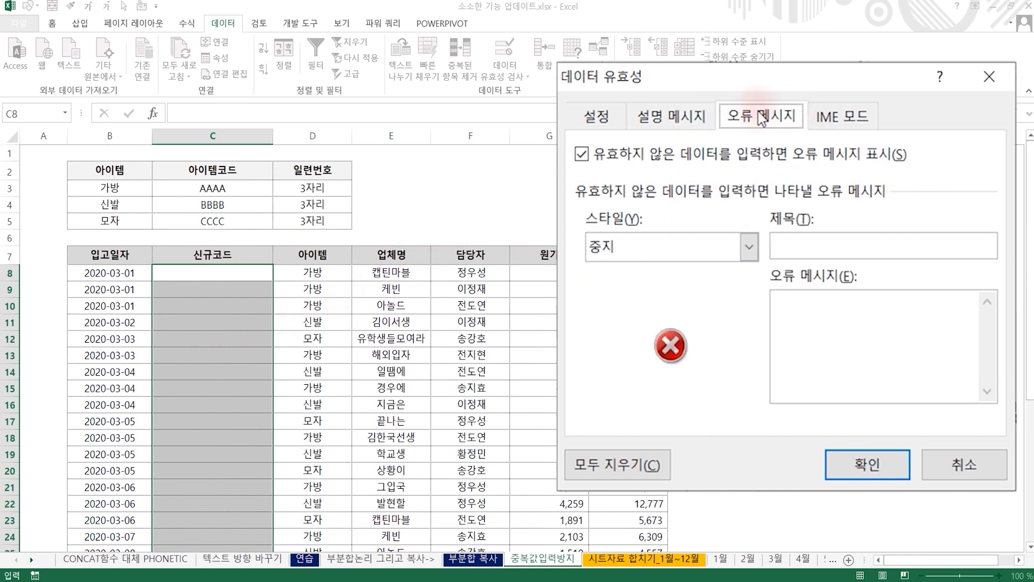
pyautogui.click(815, 248)
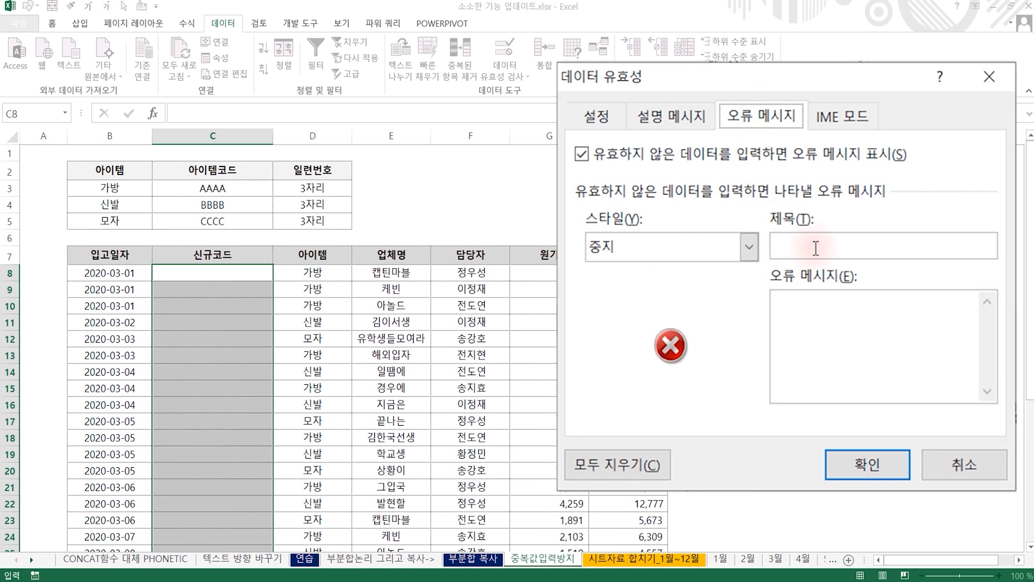
pyautogui.write('중복값 스타일 코드가 있습니다')
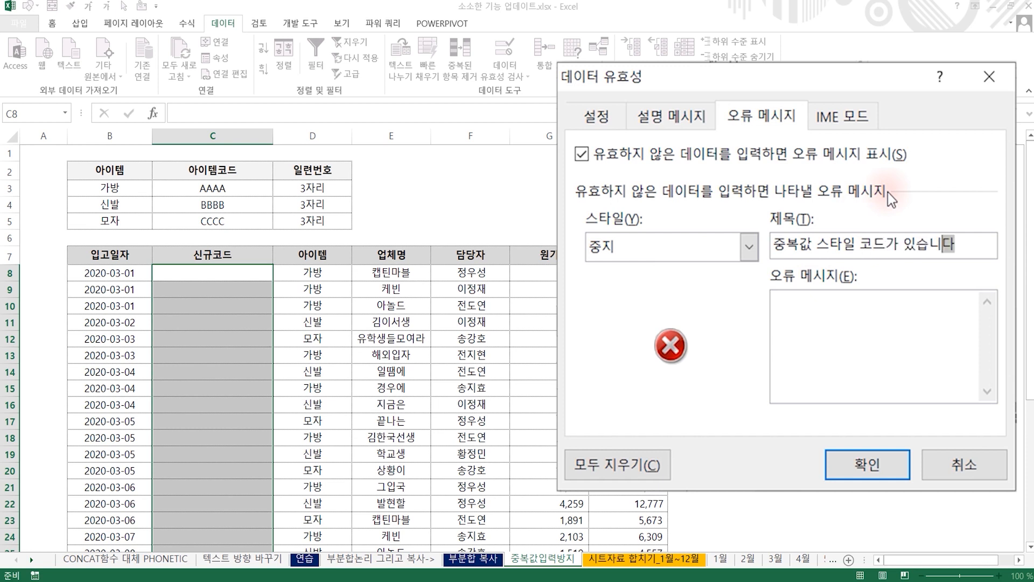
# Copy the alert title 중복값 스타일 코드가 있습니다 into the error message text, and apply the validation rule
pyautogui.hotkey('shift', 'Left')
pyautogui.hotkey('shift', 'Left')
pyautogui.hotkey('shift', 'Left')
pyautogui.hotkey('shift', 'Left')
pyautogui.hotkey('shift', 'Left')
pyautogui.hotkey('shift', 'Left')
pyautogui.hotkey('shift', 'Left')
pyautogui.hotkey('shift', 'Left')
pyautogui.hotkey('shift', 'Left')
pyautogui.hotkey('shift', 'Left')
pyautogui.hotkey('shift', 'Left')
pyautogui.hotkey('shift', 'Left')
pyautogui.hotkey('shift', 'Left')
pyautogui.hotkey('shift', 'Left')
pyautogui.hotkey('shift', 'Left')
pyautogui.hotkey('shift', 'Left')
pyautogui.hotkey('ctrl', 'c')
pyautogui.click(886, 356)
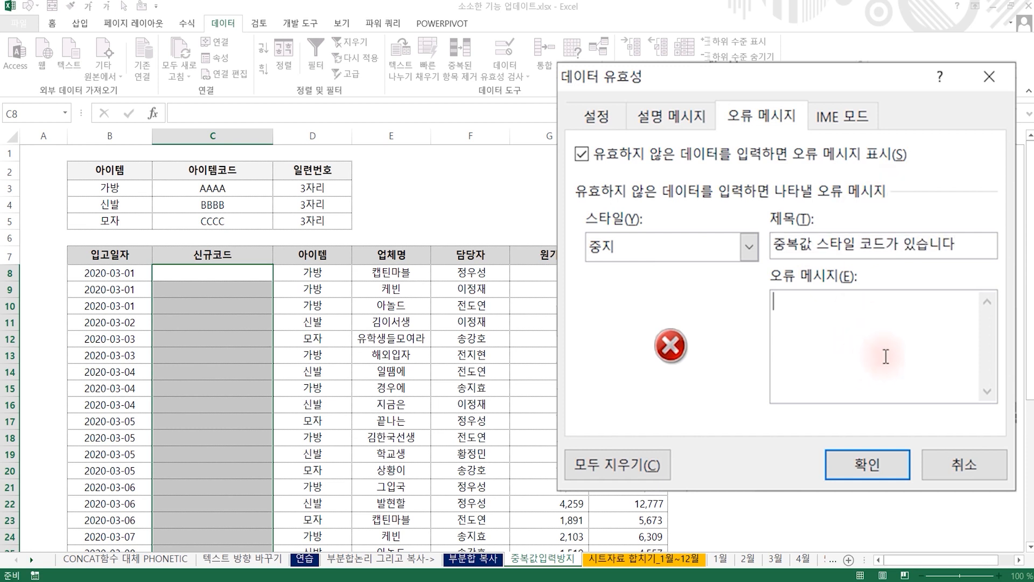
pyautogui.hotkey('ctrl', 'v')
pyautogui.click(862, 472)
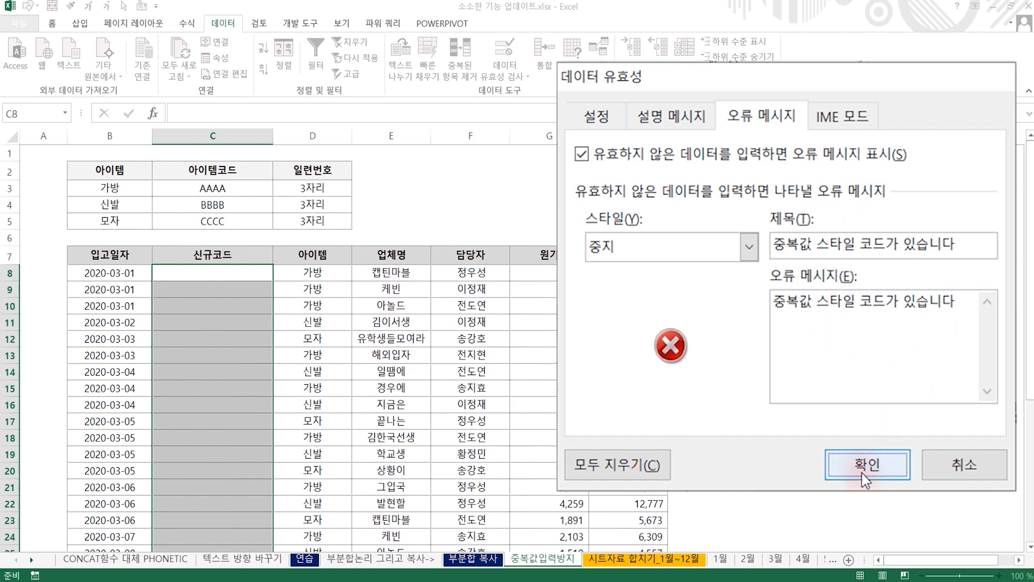
# Enter AAAA001 in cell C8 as the 신규코드 value of the first 가방 row
pyautogui.click(226, 269)
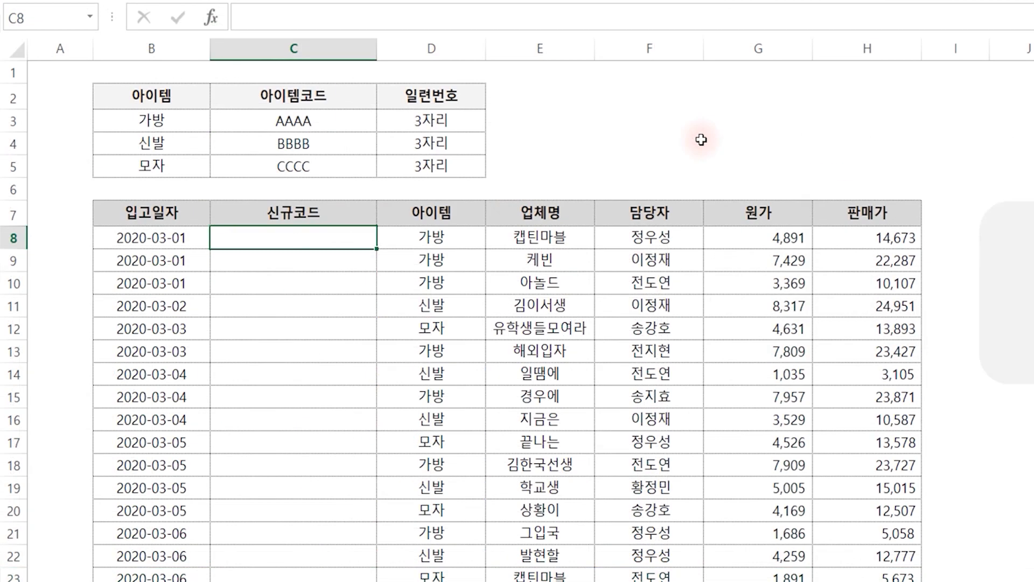
pyautogui.write('AAAA001')
pyautogui.press('Return')
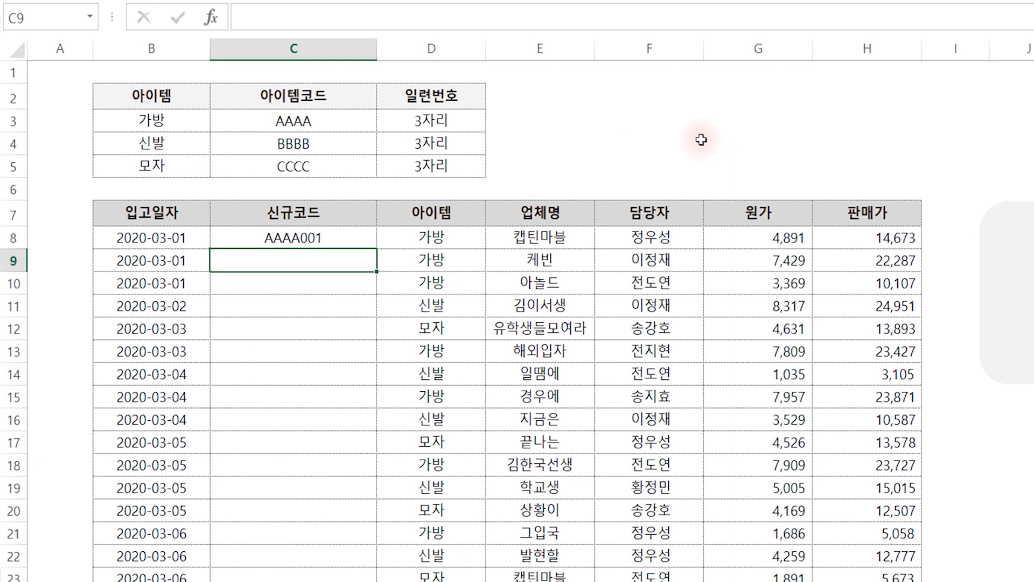
# Try to enter the duplicate code AAAA001 in cell C9, and cancel the entry
pyautogui.write('AAAA')
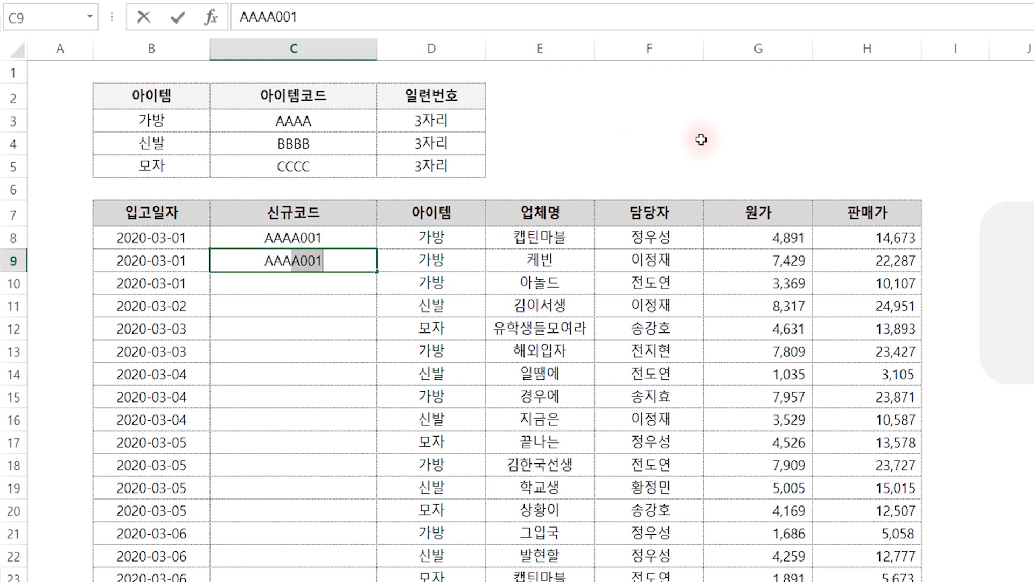
pyautogui.write('001')
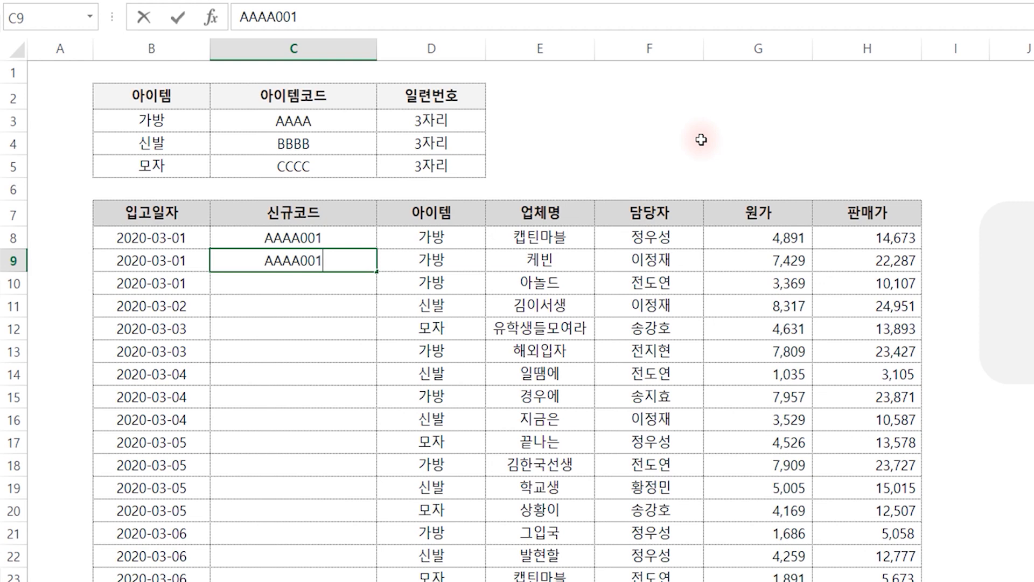
pyautogui.press('Return')
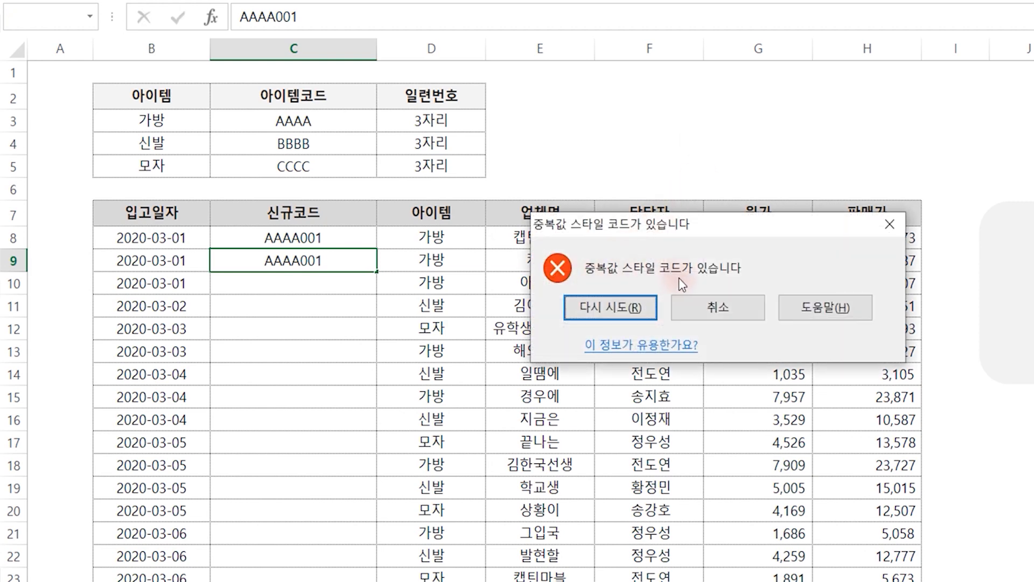
pyautogui.click(716, 307)
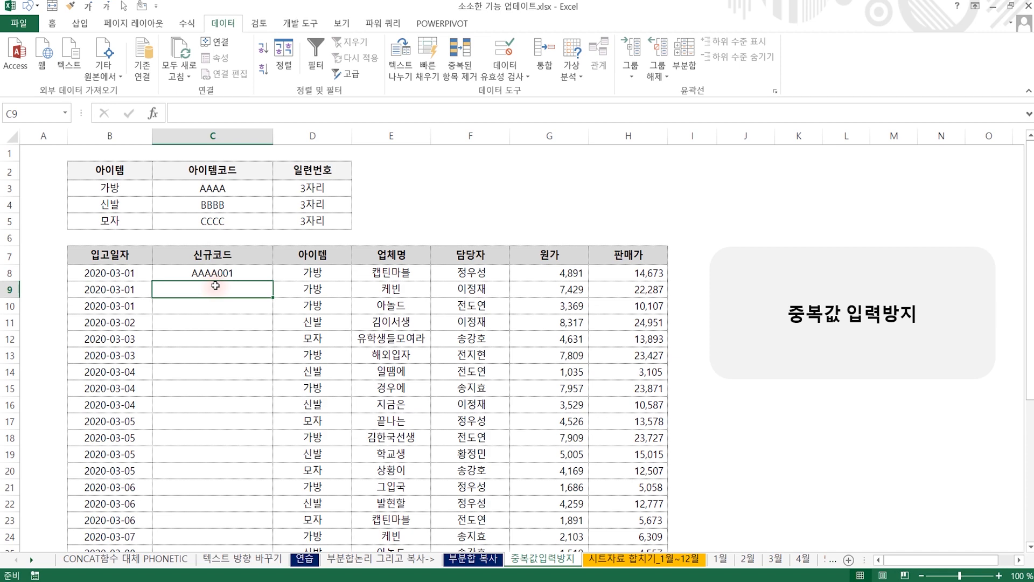
# Look through the 시트자료 합치기_1월~12월 sheet and the monthly sheets 1월 to 6월, and return to 시트자료 합치기_1월~12월
pyautogui.click(636, 556)
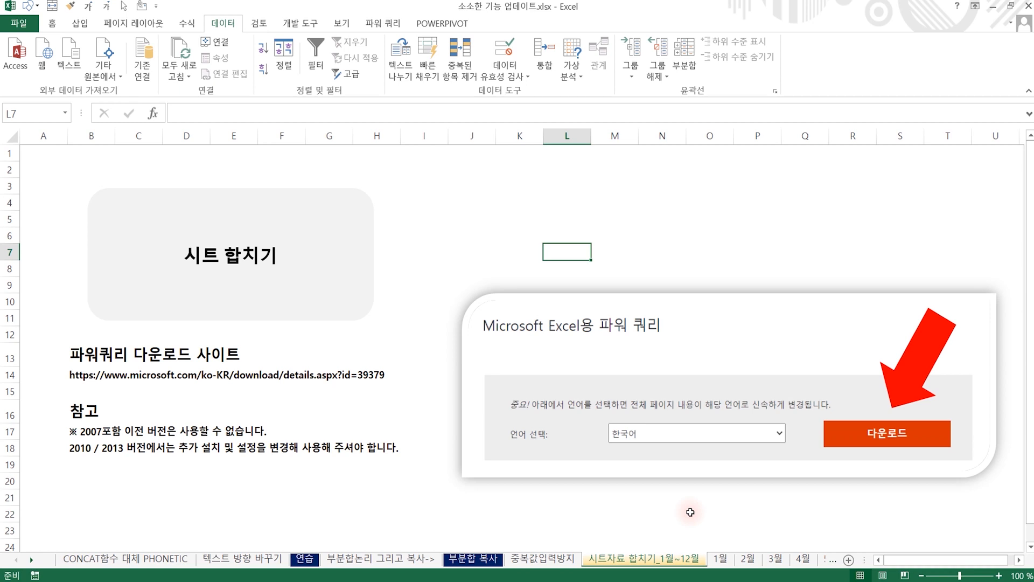
pyautogui.click(31, 560)
pyautogui.click(31, 560)
pyautogui.click(31, 560)
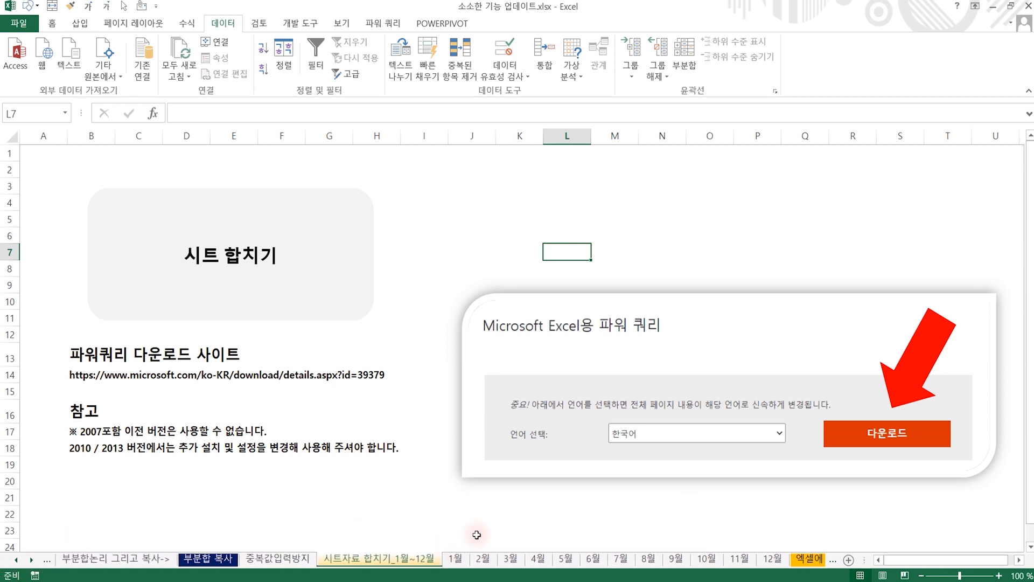
pyautogui.click(455, 560)
pyautogui.click(483, 558)
pyautogui.click(510, 558)
pyautogui.click(537, 558)
pyautogui.click(565, 558)
pyautogui.click(592, 558)
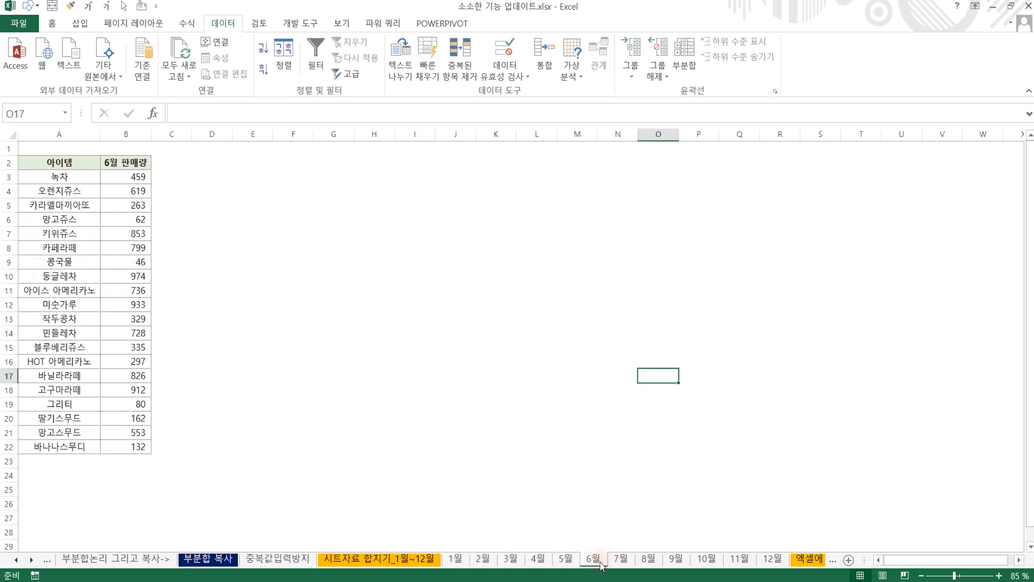
pyautogui.click(389, 557)
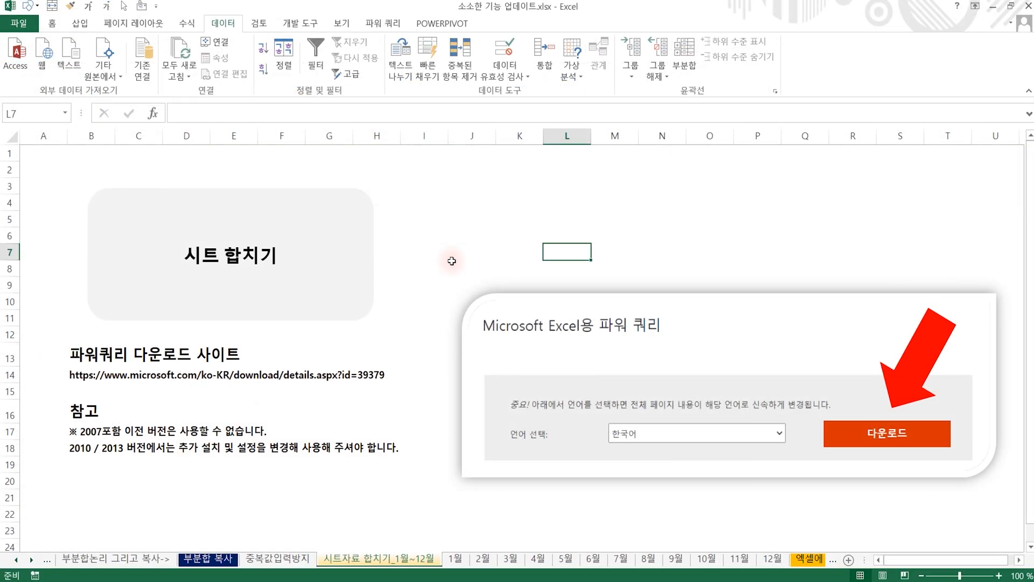
# Manage the COM add-ins in the Excel options and apply them with Microsoft Excel용 파워 쿼리 enabled
pyautogui.click(19, 25)
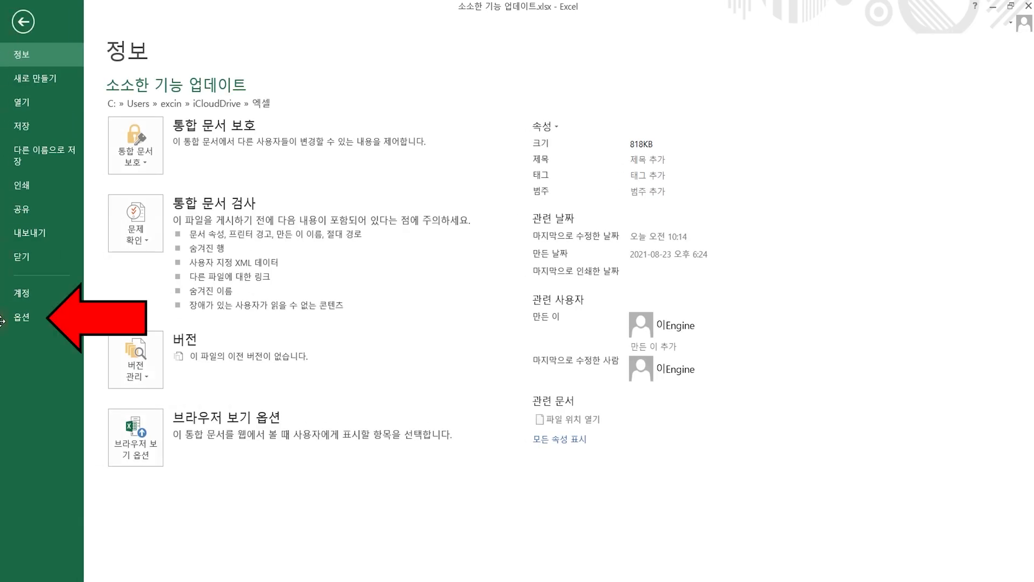
pyautogui.click(27, 319)
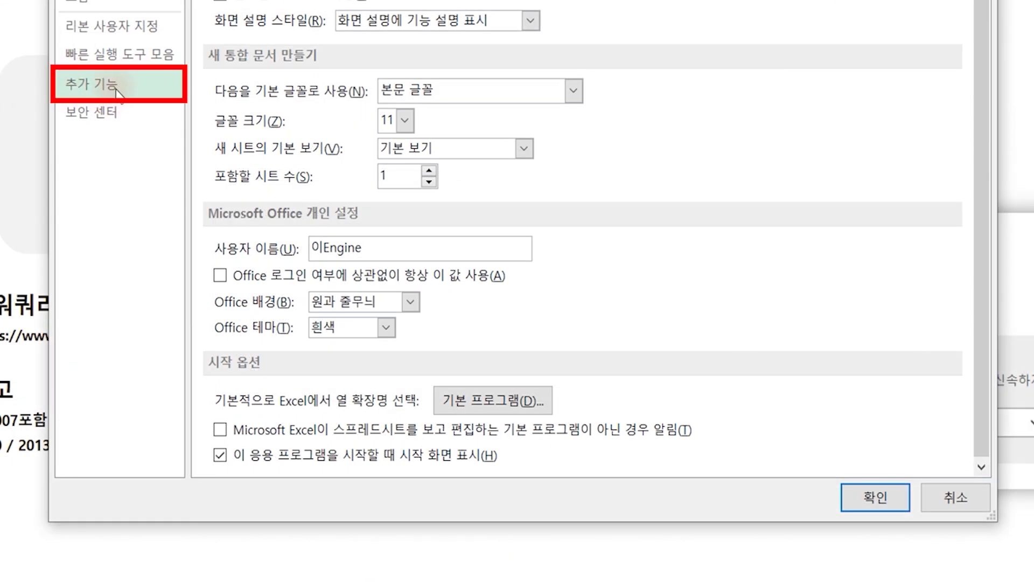
pyautogui.click(116, 91)
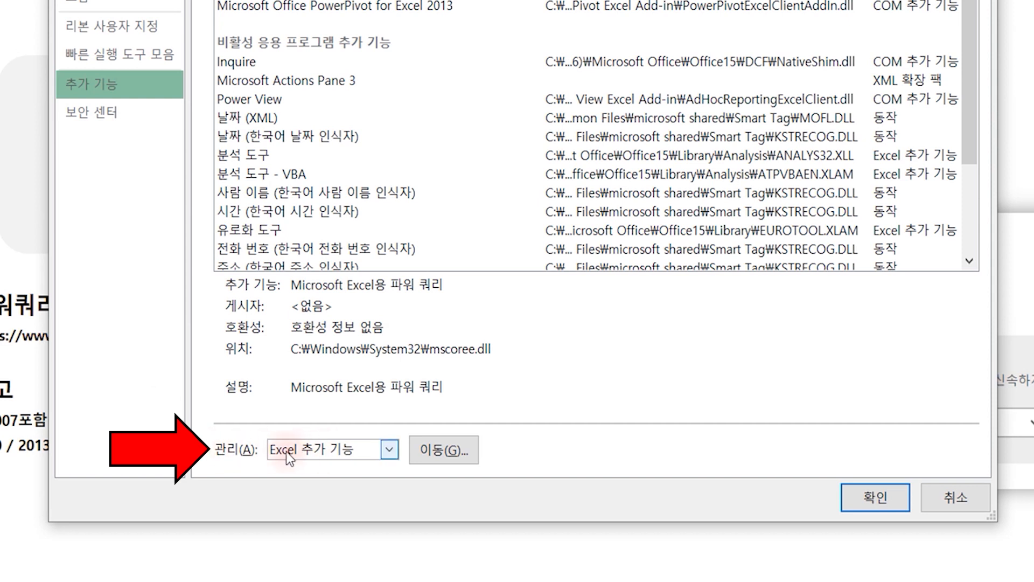
pyautogui.click(344, 451)
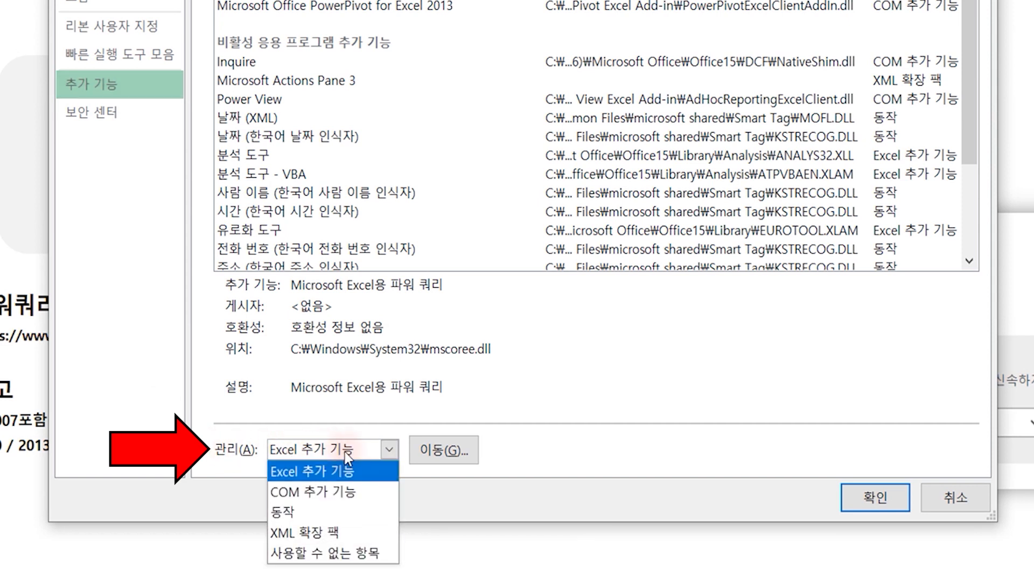
pyautogui.click(342, 493)
pyautogui.click(447, 451)
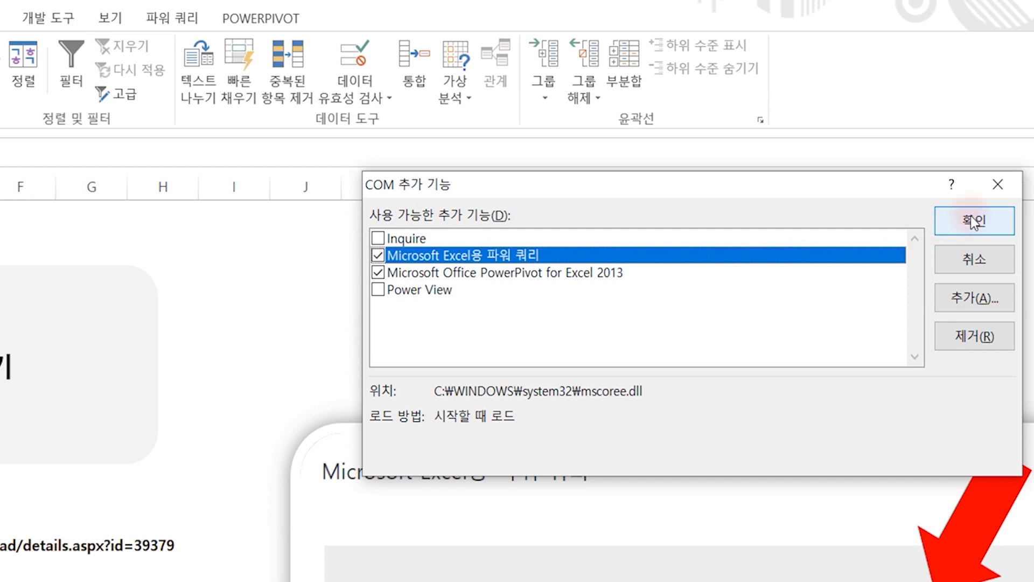
pyautogui.click(951, 220)
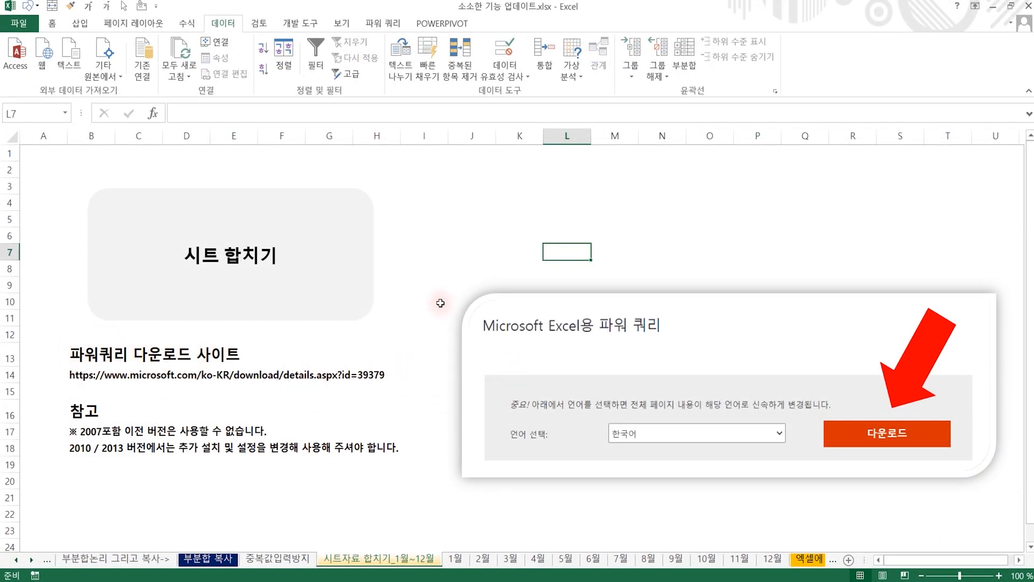
pyautogui.moveTo(348, 336)
pyautogui.mouseDown()
pyautogui.moveTo(464, 351)
pyautogui.moveTo(456, 376)
pyautogui.mouseUp()
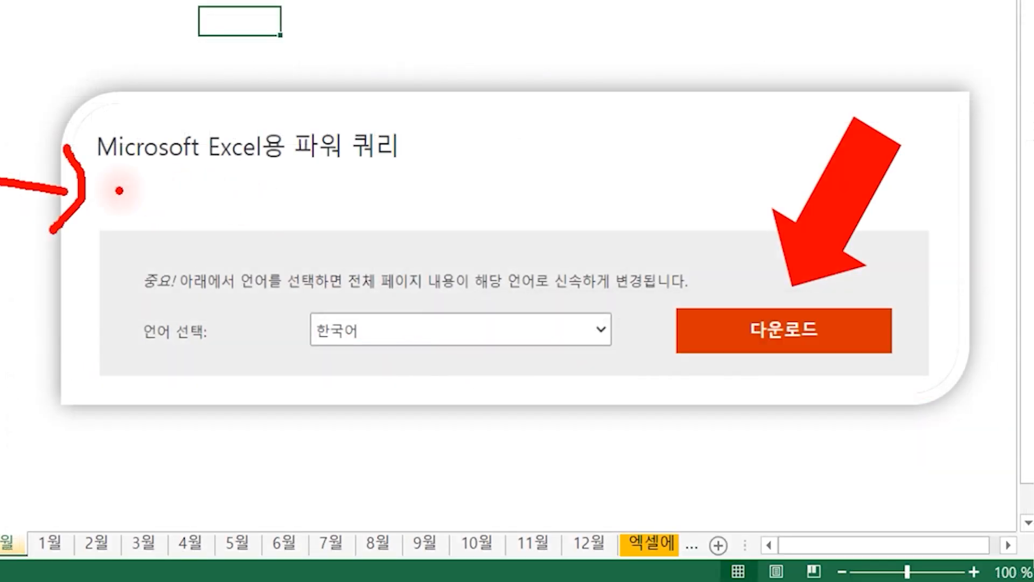
pyautogui.moveTo(85, 187); pyautogui.dragTo(418, 183)
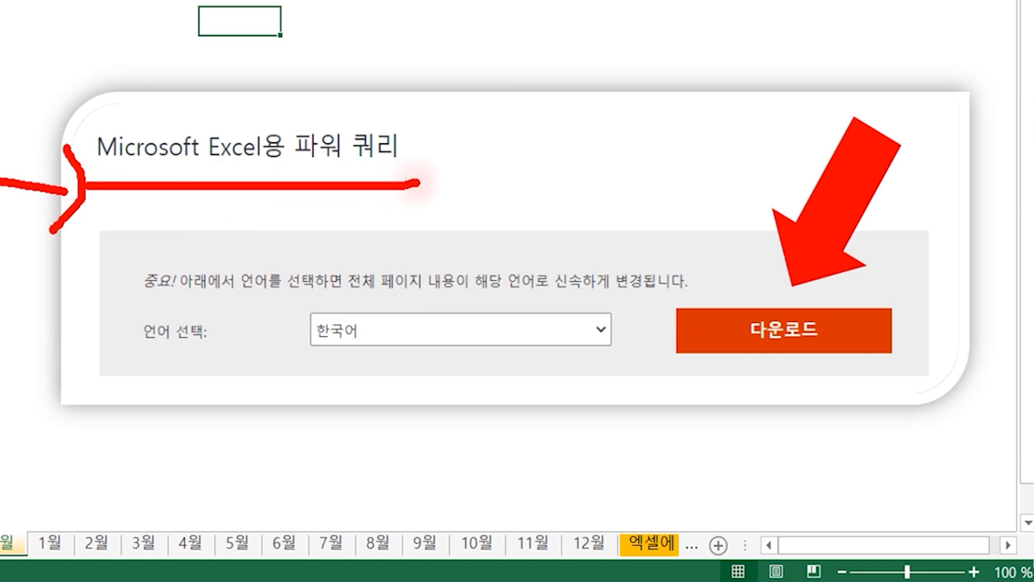
pyautogui.moveTo(697, 194)
pyautogui.mouseDown()
pyautogui.moveTo(759, 273)
pyautogui.moveTo(761, 259)
pyautogui.moveTo(735, 276)
pyautogui.mouseUp()
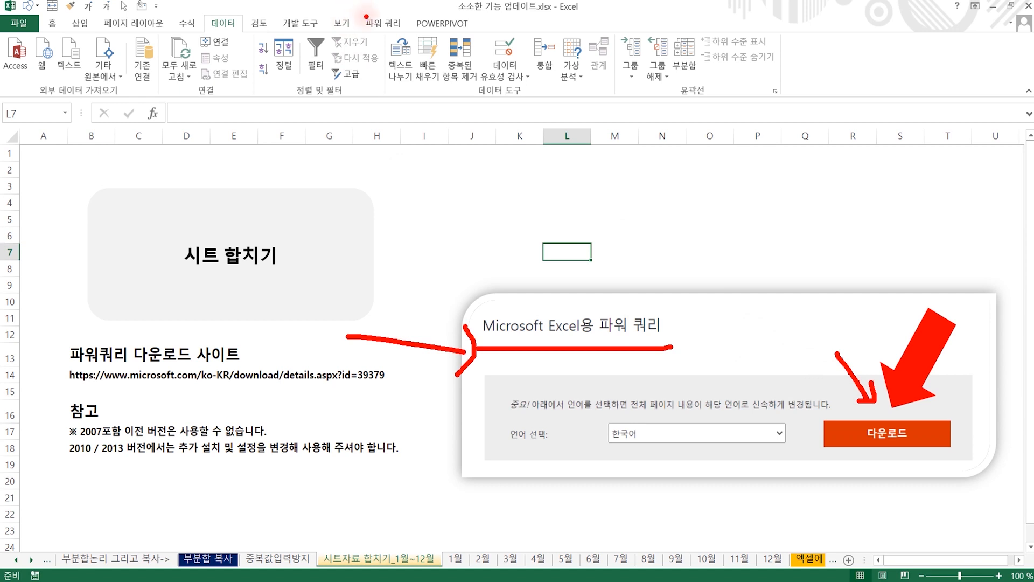
pyautogui.press('Escape')
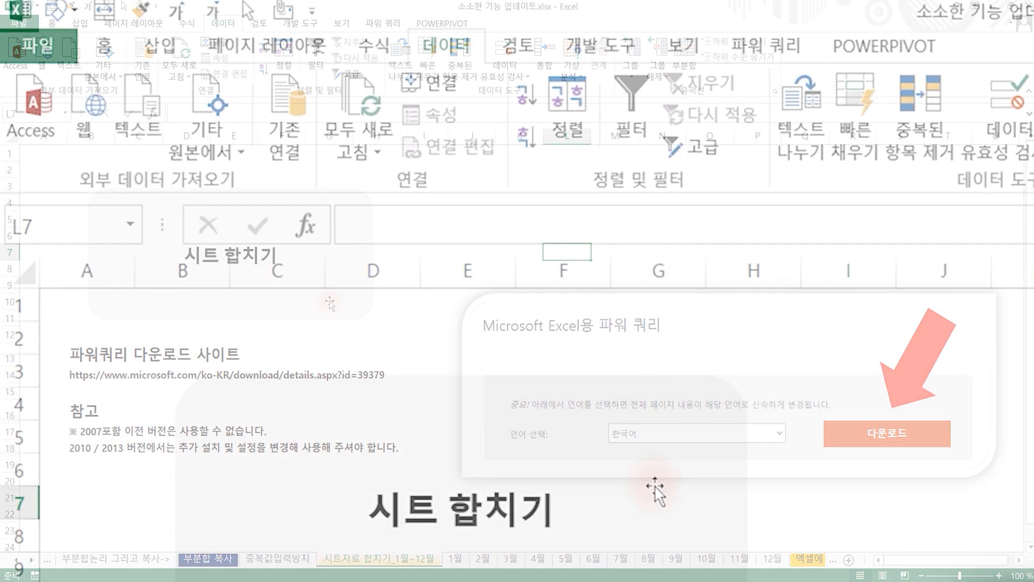
# Import 소소한 기능 업데이트.xlsx from the desktop with Power Query and open its 10월 sheet in the query editor
pyautogui.click(775, 49)
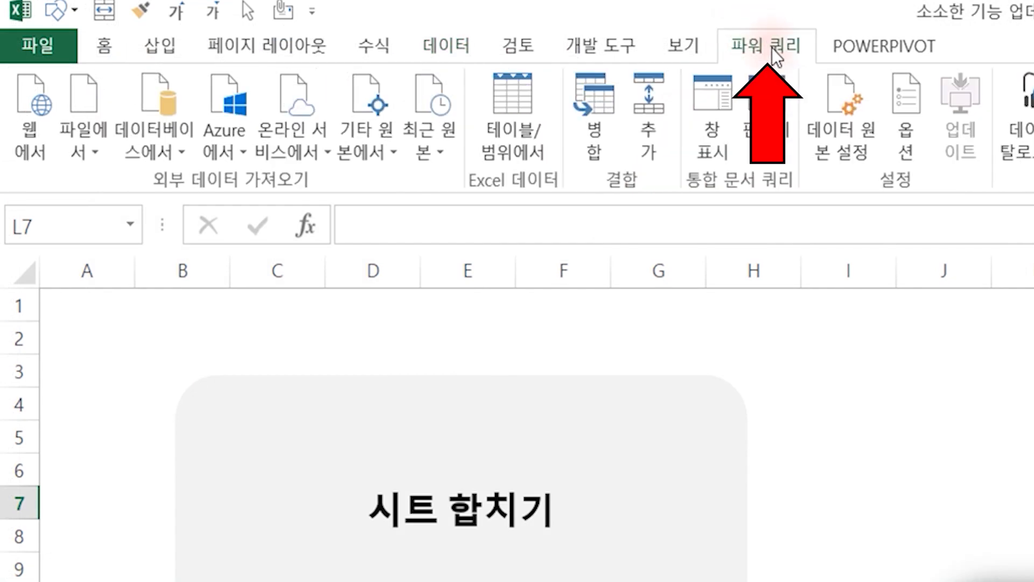
pyautogui.click(95, 135)
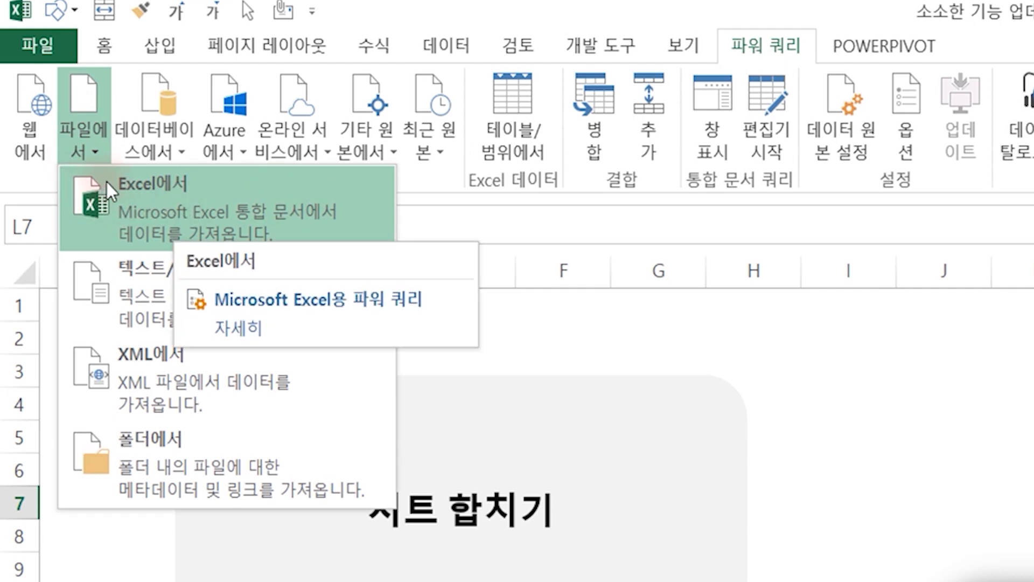
pyautogui.click(200, 204)
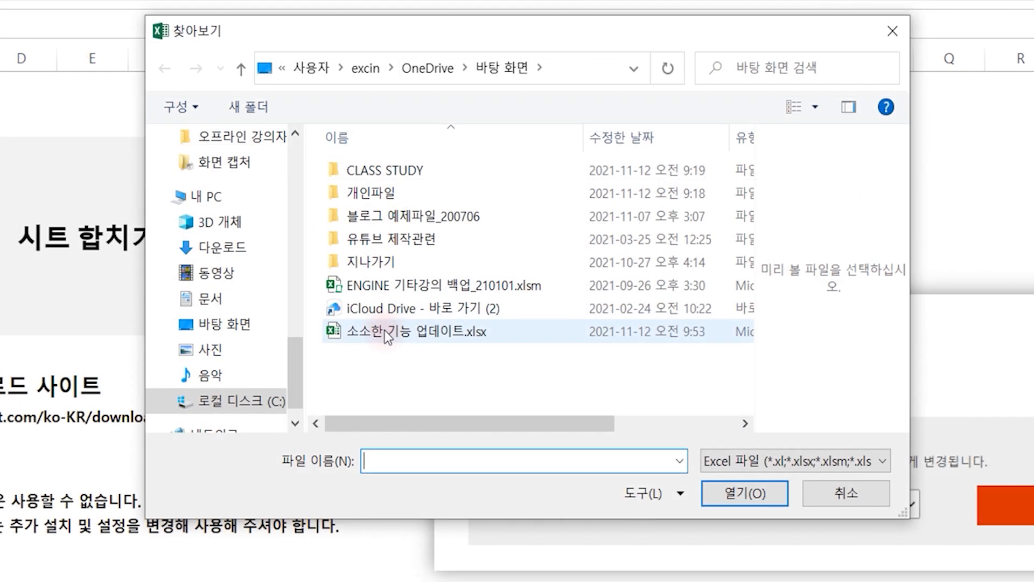
pyautogui.click(397, 318)
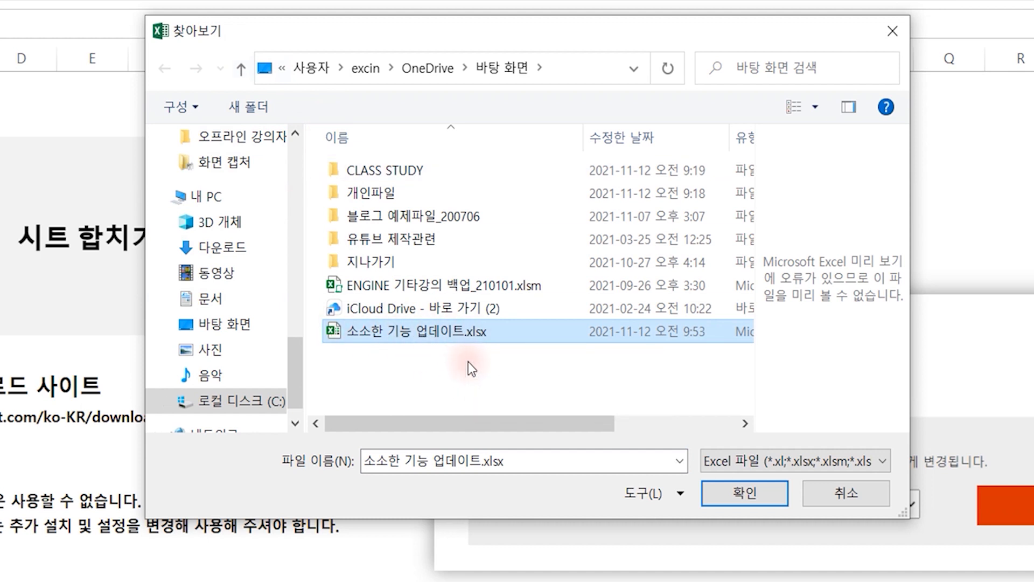
pyautogui.click(724, 492)
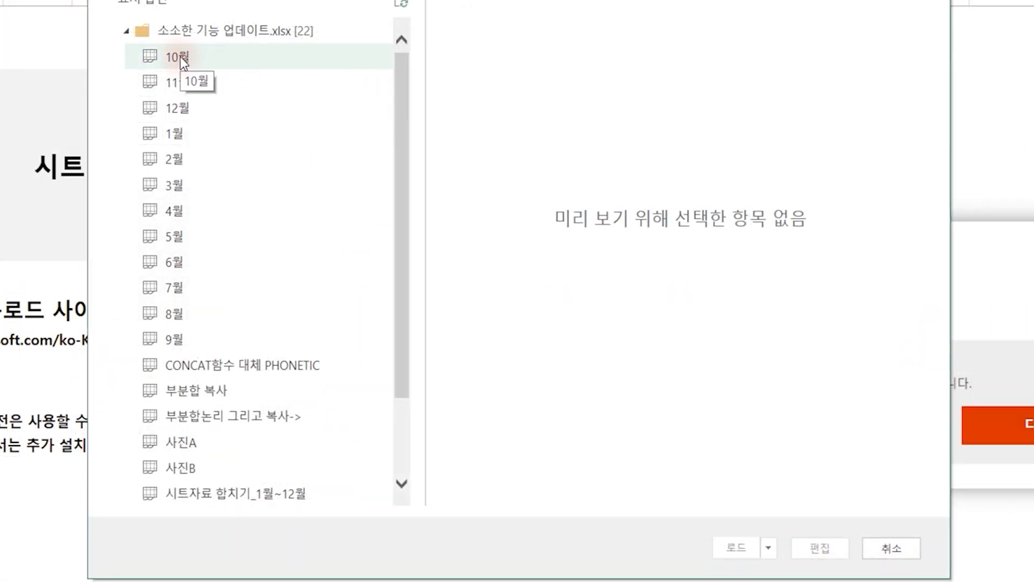
pyautogui.click(180, 56)
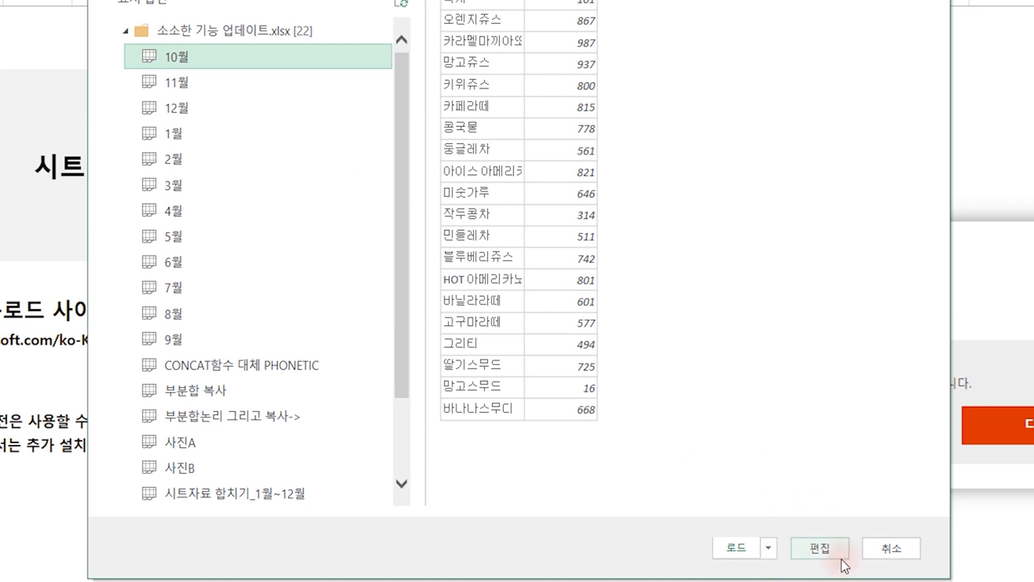
pyautogui.click(808, 548)
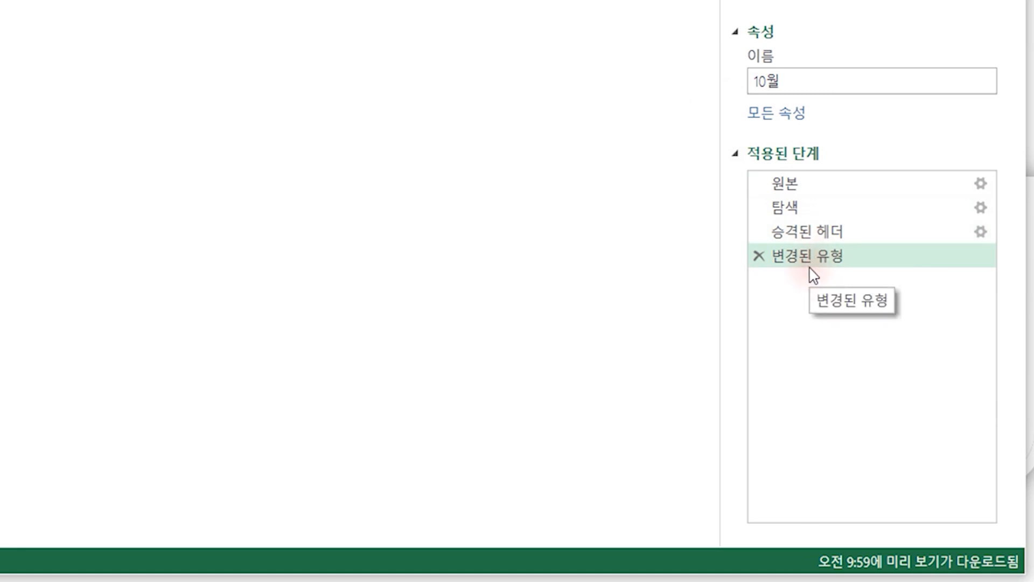
# Delete the applied steps 탐색, 승격된 헤더 and 변경된 유형 from the query, keeping only 원본
pyautogui.click(794, 186)
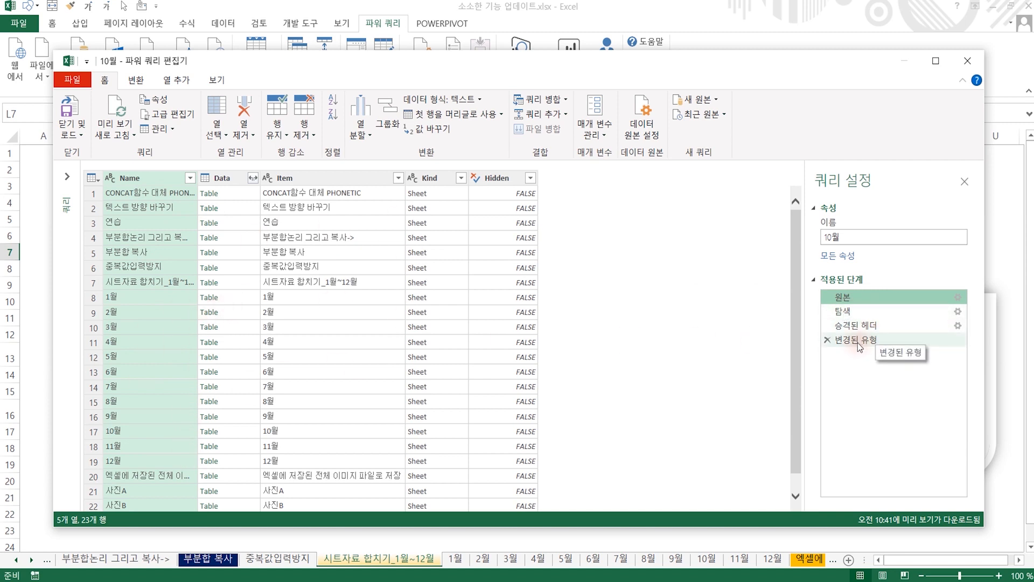
pyautogui.click(827, 311)
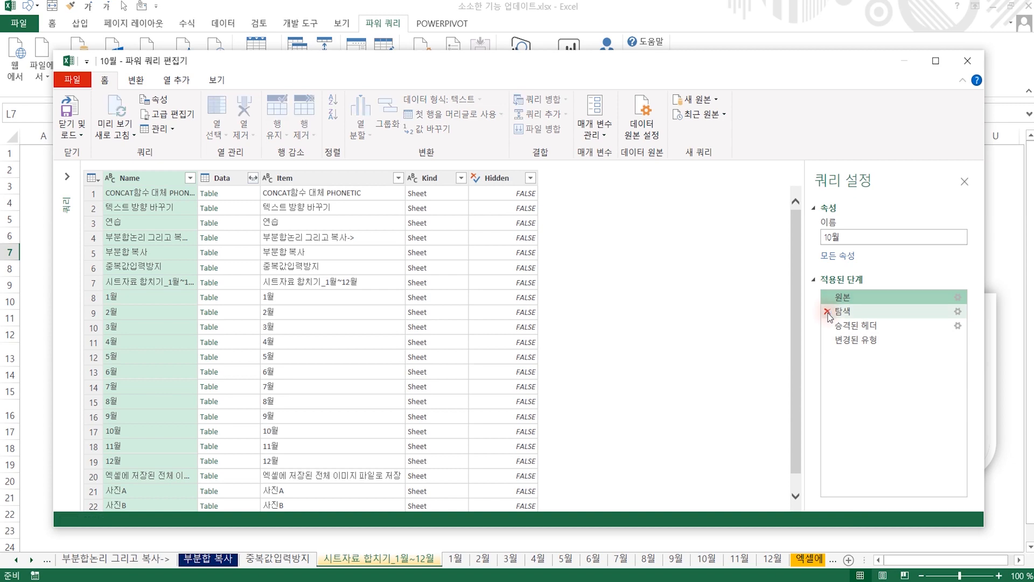
pyautogui.click(582, 326)
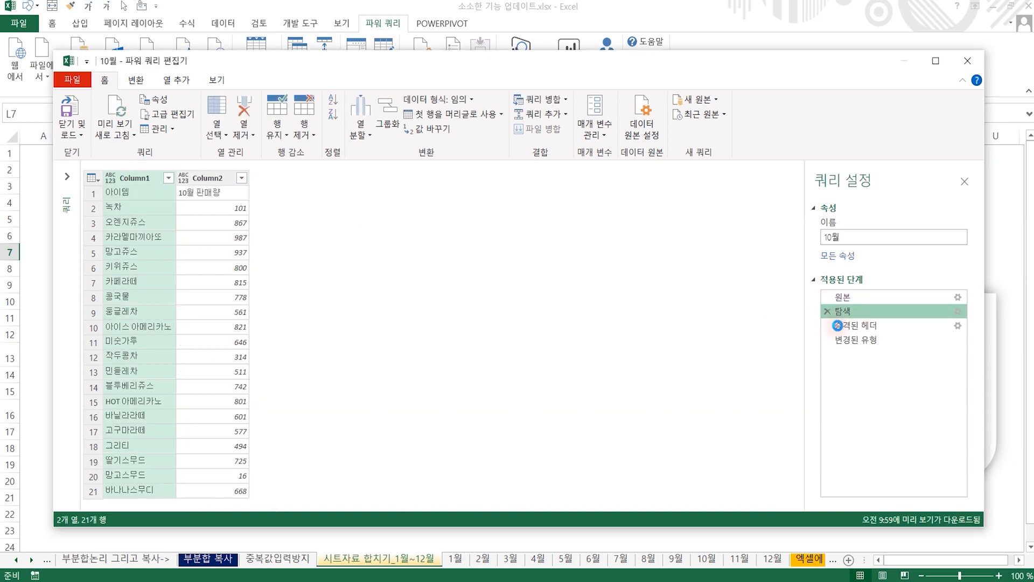
pyautogui.click(827, 311)
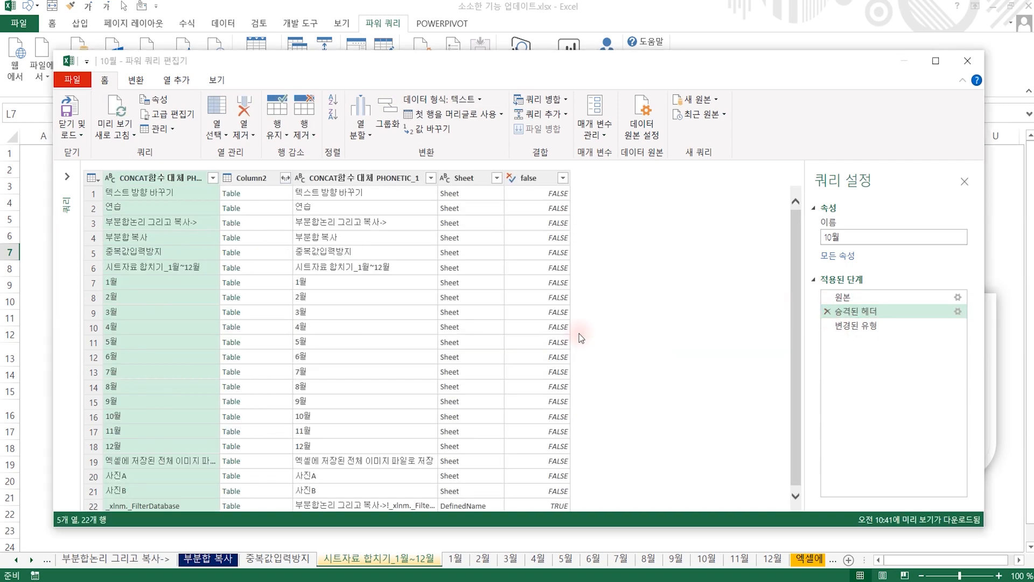
pyautogui.click(581, 328)
pyautogui.click(827, 311)
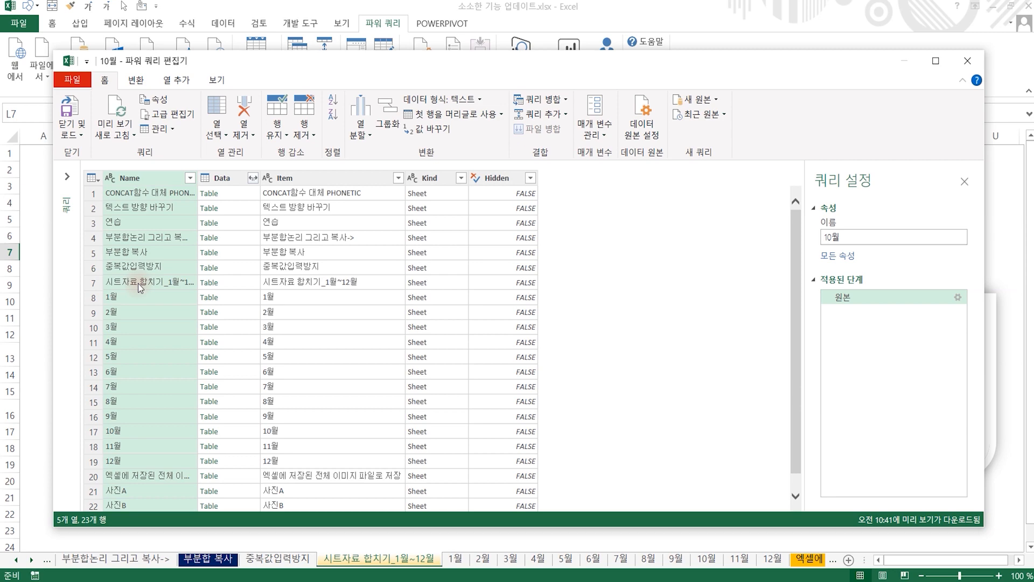
# Filter the Name column to the sheets 1월 through 12월, excluding every other item
pyautogui.click(190, 177)
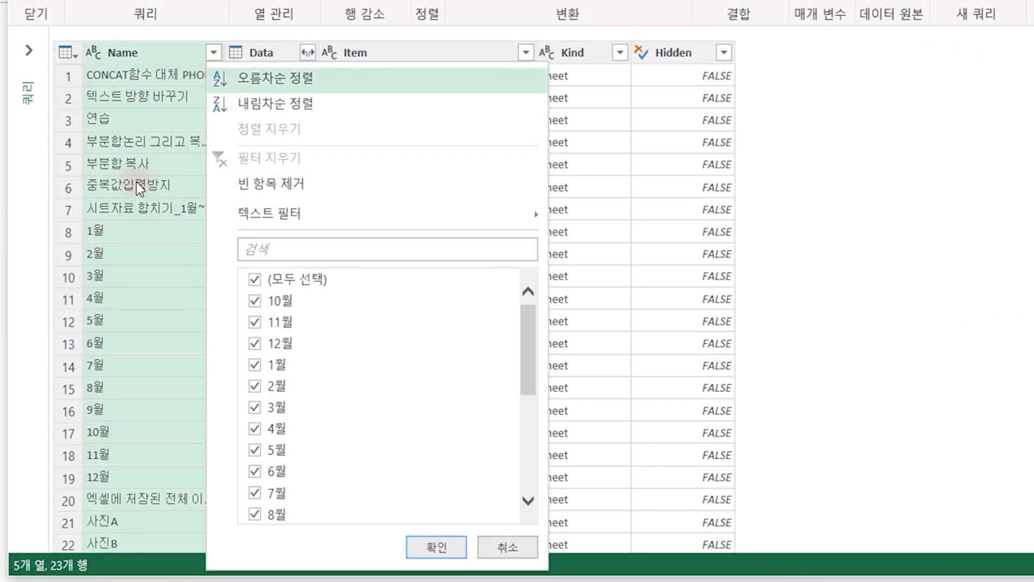
pyautogui.scroll(-4, 336, 377)
pyautogui.click(254, 301)
pyautogui.click(255, 321)
pyautogui.click(255, 342)
pyautogui.click(256, 364)
pyautogui.click(257, 385)
pyautogui.click(263, 408)
pyautogui.click(263, 427)
pyautogui.click(260, 449)
pyautogui.click(255, 470)
pyautogui.click(254, 491)
pyautogui.click(255, 512)
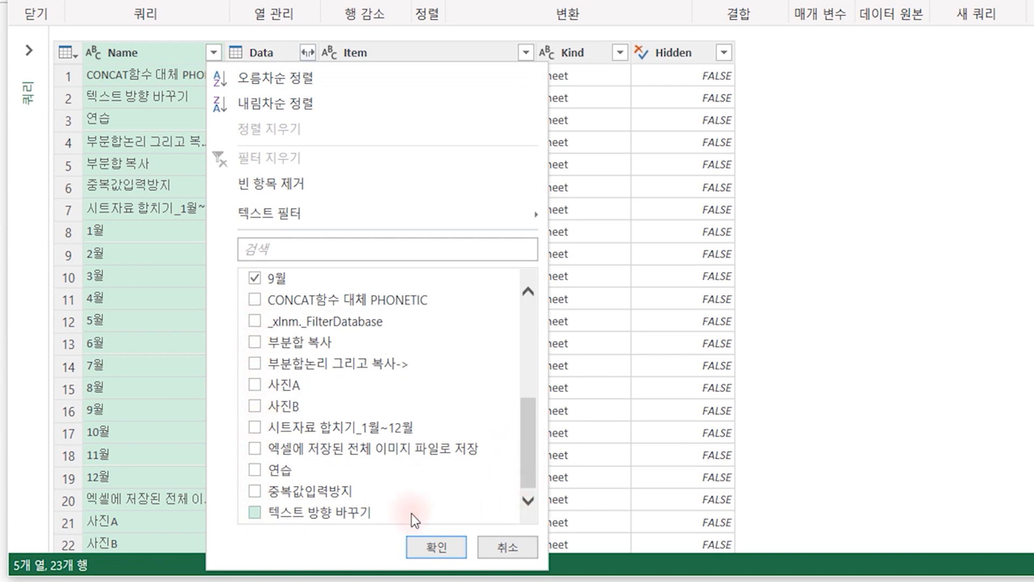
pyautogui.scroll(4, 398, 376)
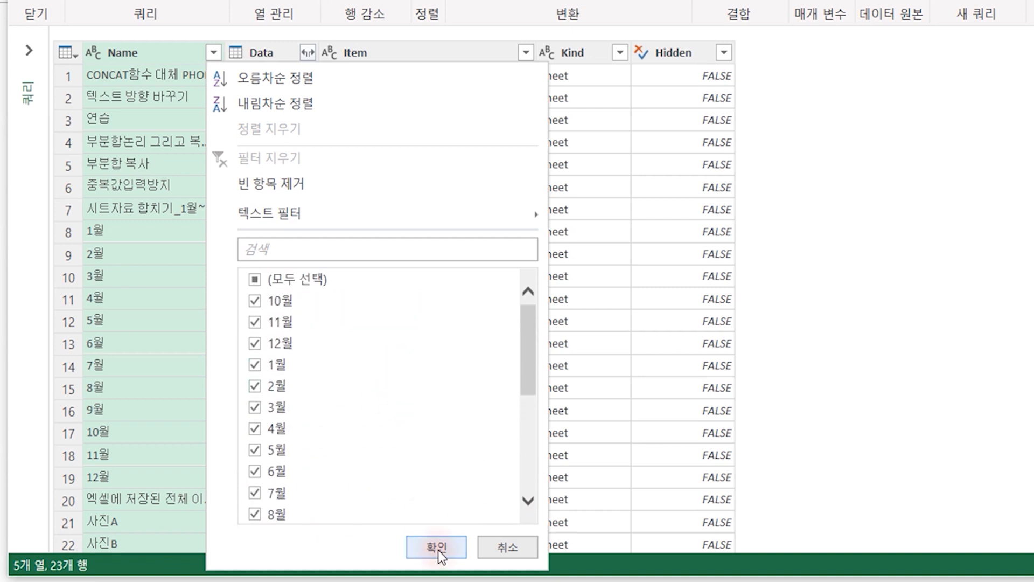
pyautogui.click(437, 548)
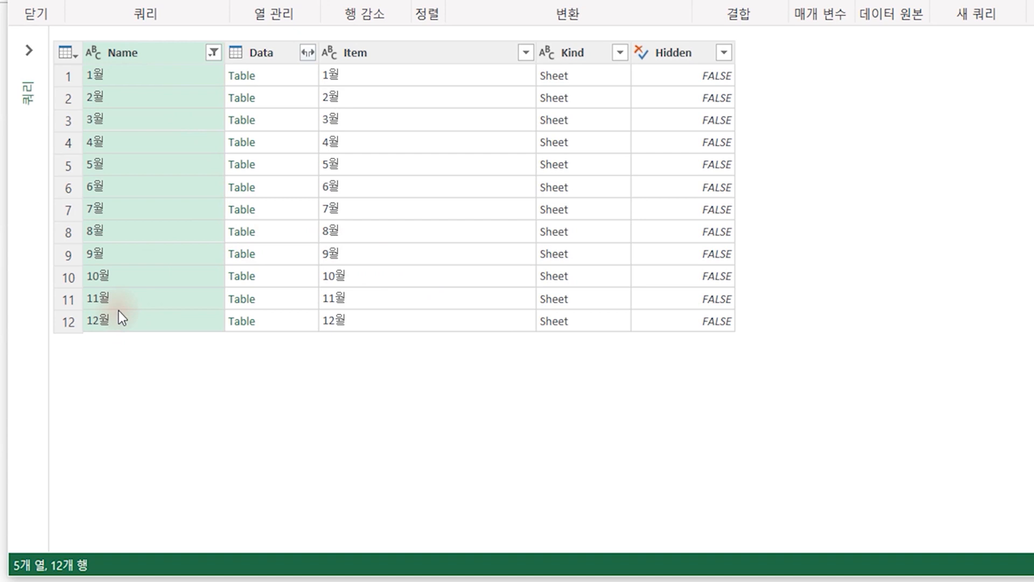
# Remove all columns except Name and Data, and expand Data into Column1 and Column2 with the original column name as prefix
pyautogui.keyDown('ctrl'); pyautogui.click(266, 55); pyautogui.keyUp('ctrl')
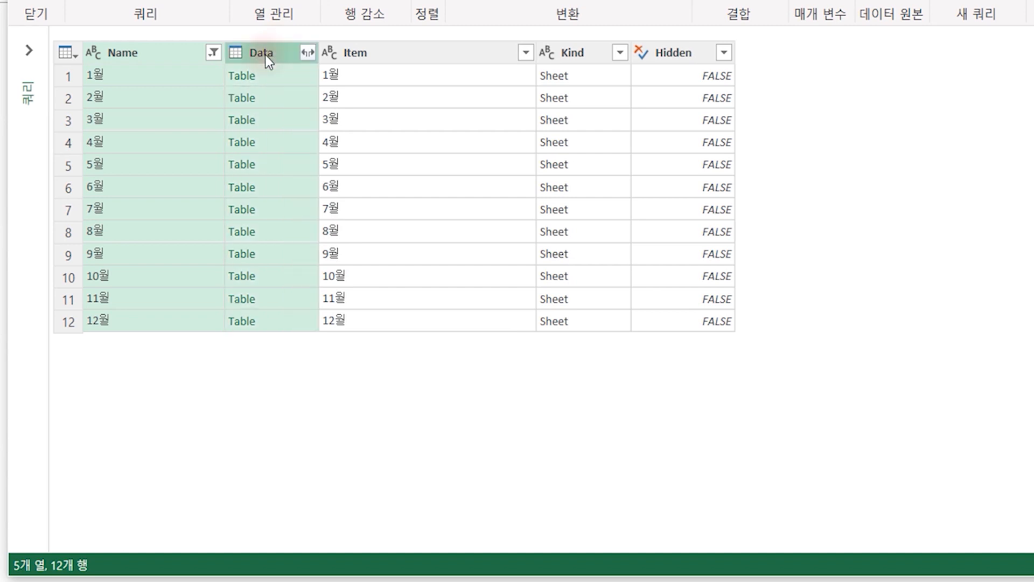
pyautogui.rightClick(266, 55)
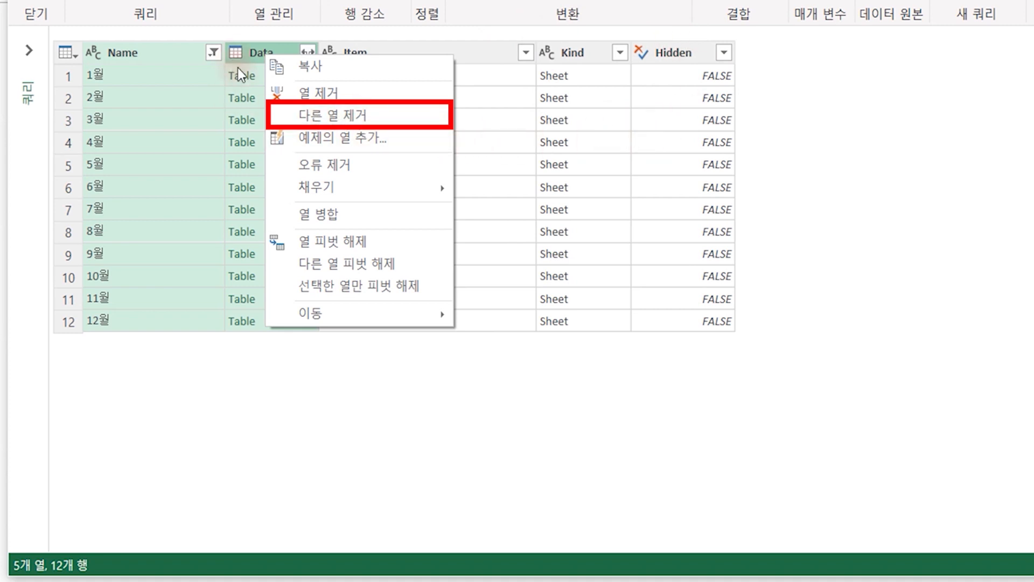
pyautogui.click(360, 122)
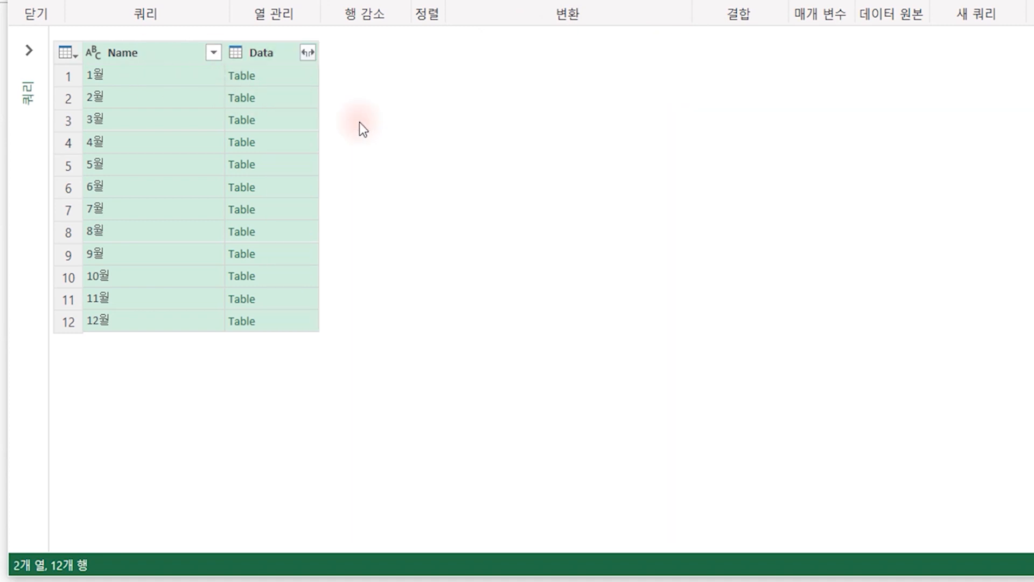
pyautogui.click(308, 53)
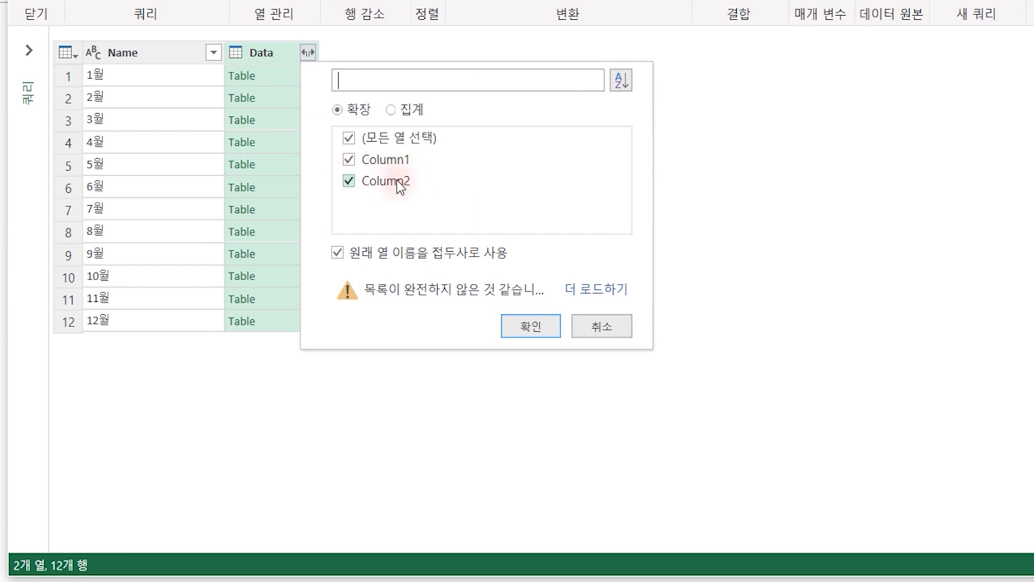
pyautogui.click(528, 327)
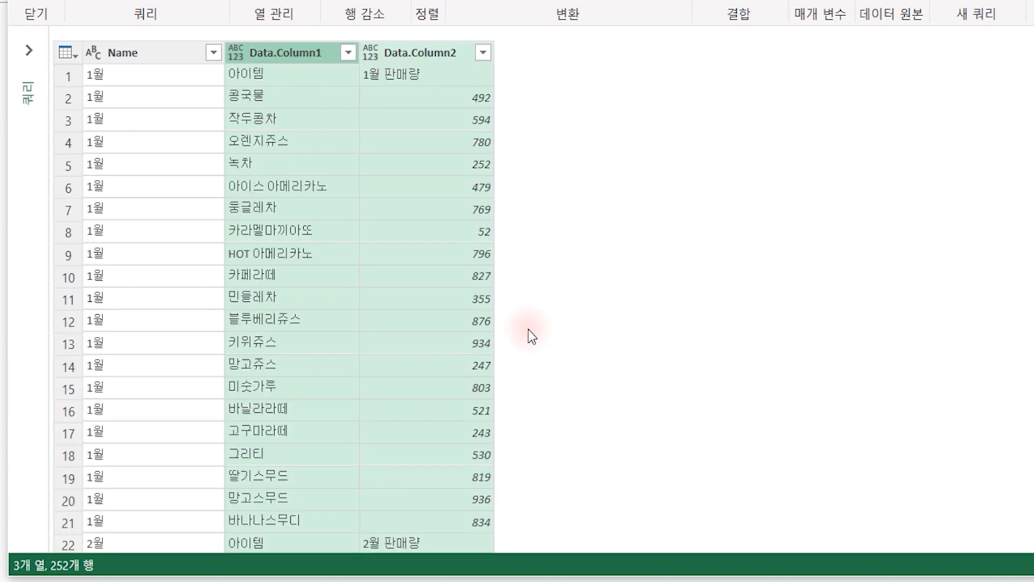
# Examine the expanded item and sales rows, including the repeated header row at the start of each month
pyautogui.click(304, 182)
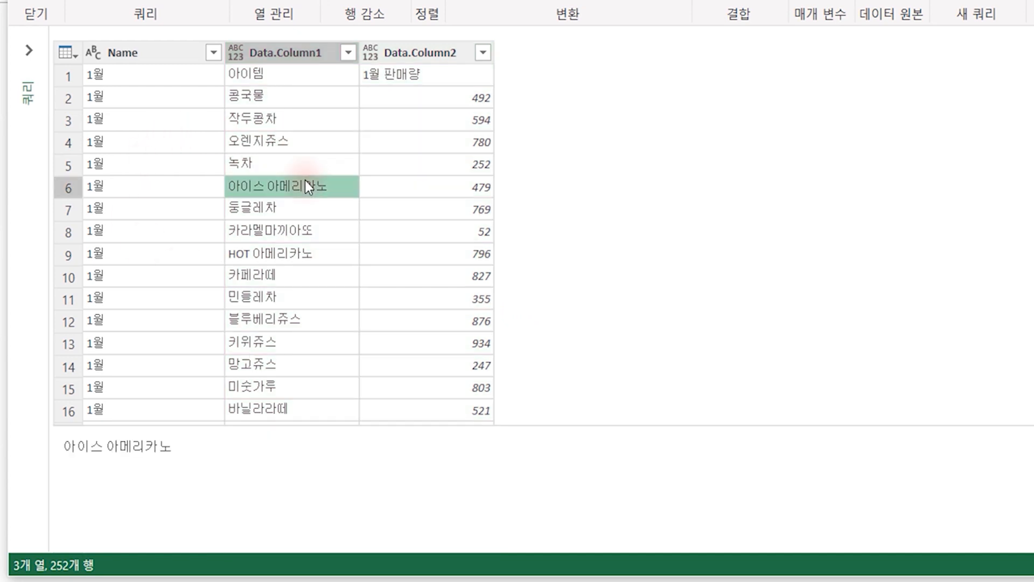
pyautogui.click(312, 121)
pyautogui.scroll(-10, 341, 280)
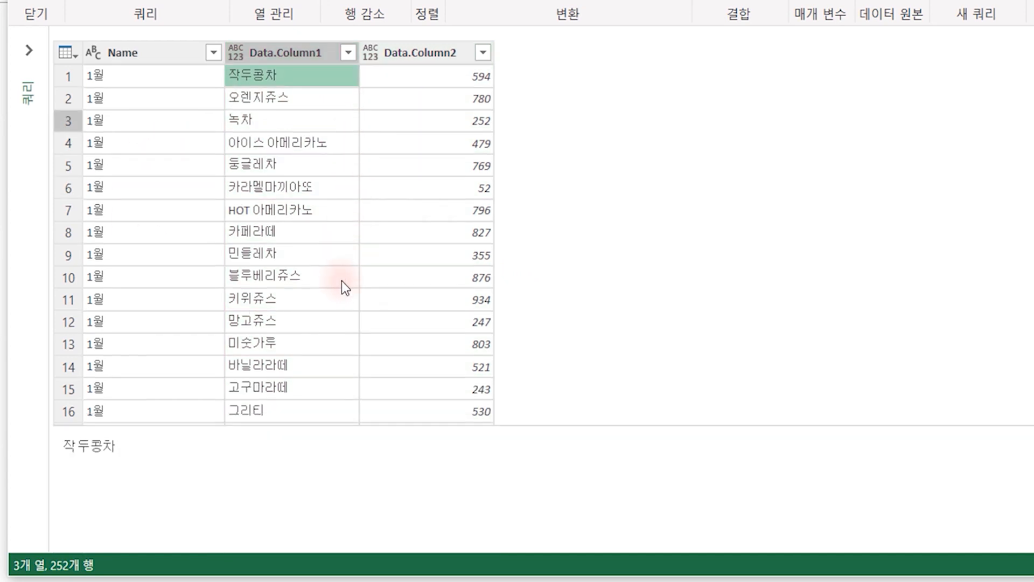
pyautogui.scroll(-2, 340, 293)
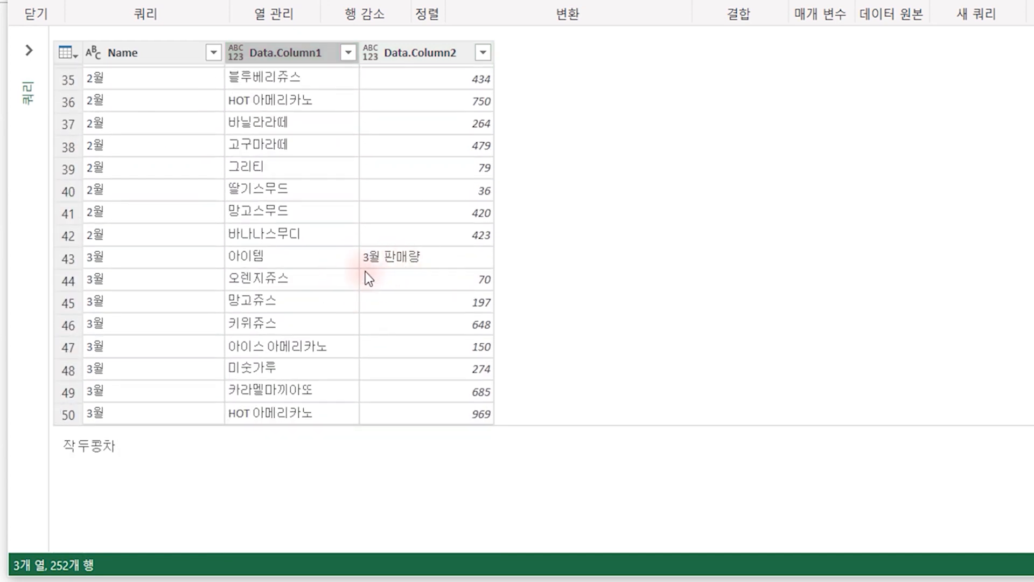
pyautogui.scroll(-2, 418, 267)
pyautogui.scroll(14, 419, 267)
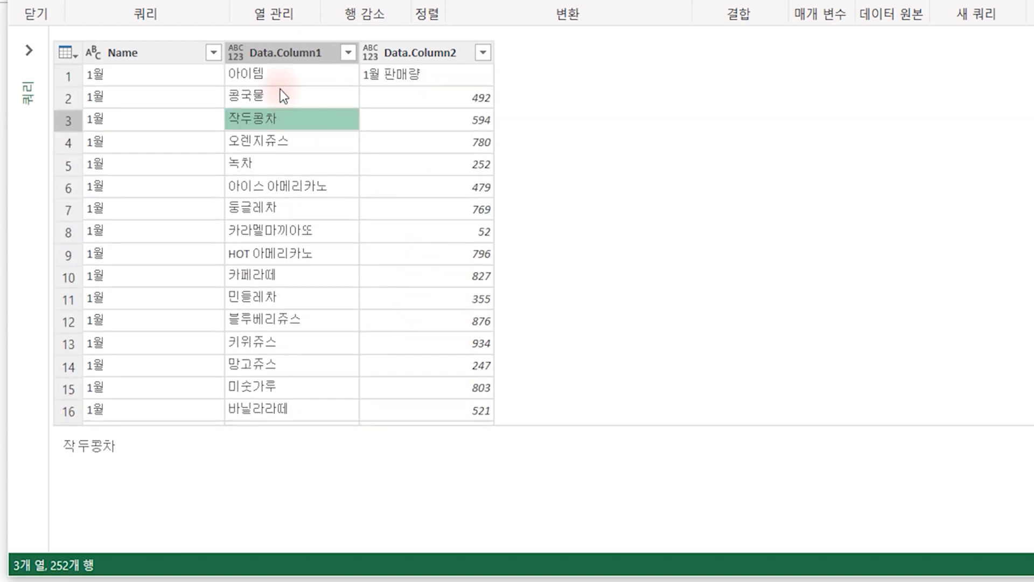
pyautogui.click(273, 73)
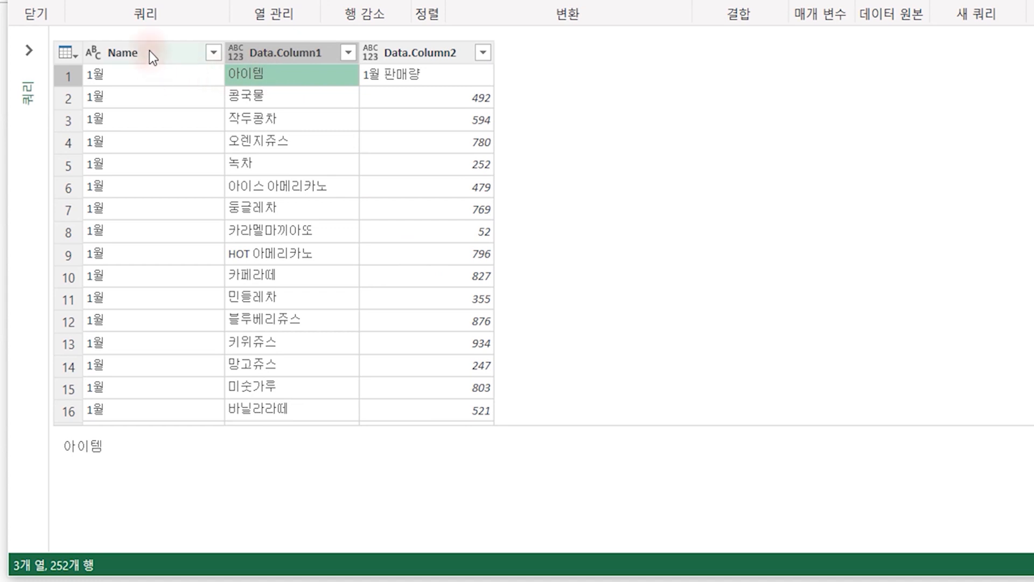
# Promote the first row of the combined Name and Data columns to column headers
pyautogui.click(153, 57)
pyautogui.keyDown('shift'); pyautogui.click(286, 53); pyautogui.keyUp('shift')
pyautogui.keyDown('shift'); pyautogui.click(429, 56); pyautogui.keyUp('shift')
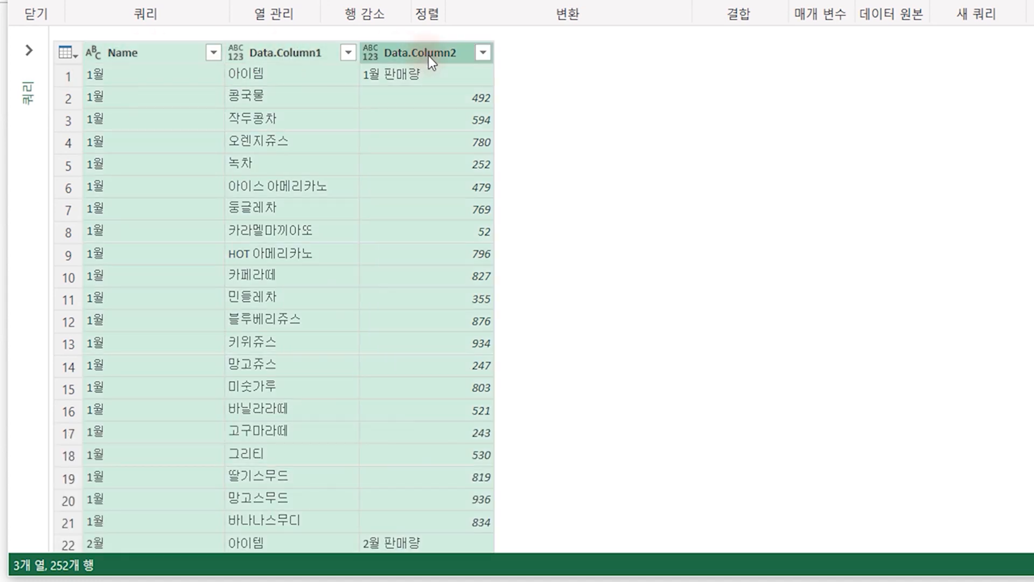
pyautogui.click(65, 54)
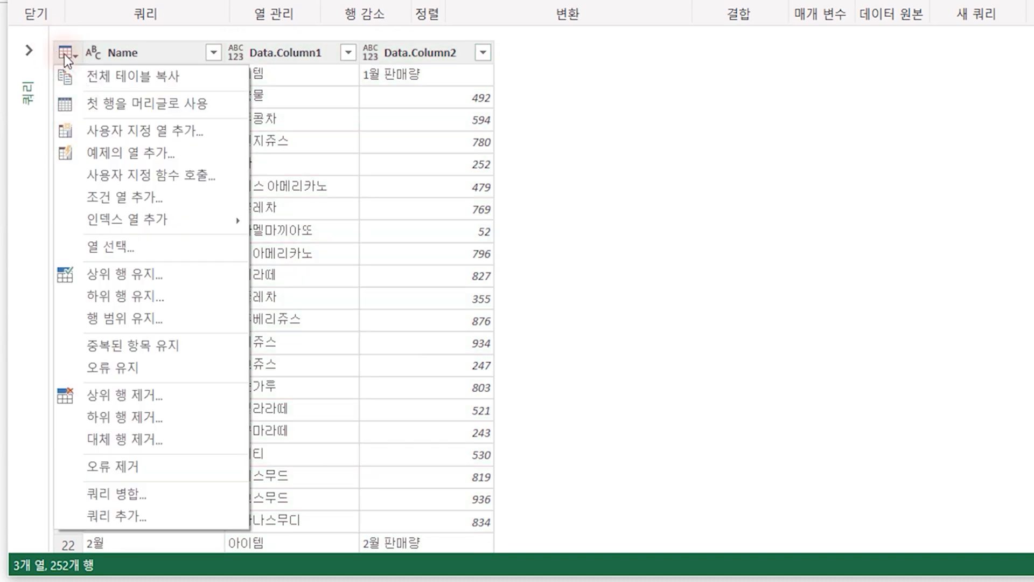
pyautogui.click(156, 115)
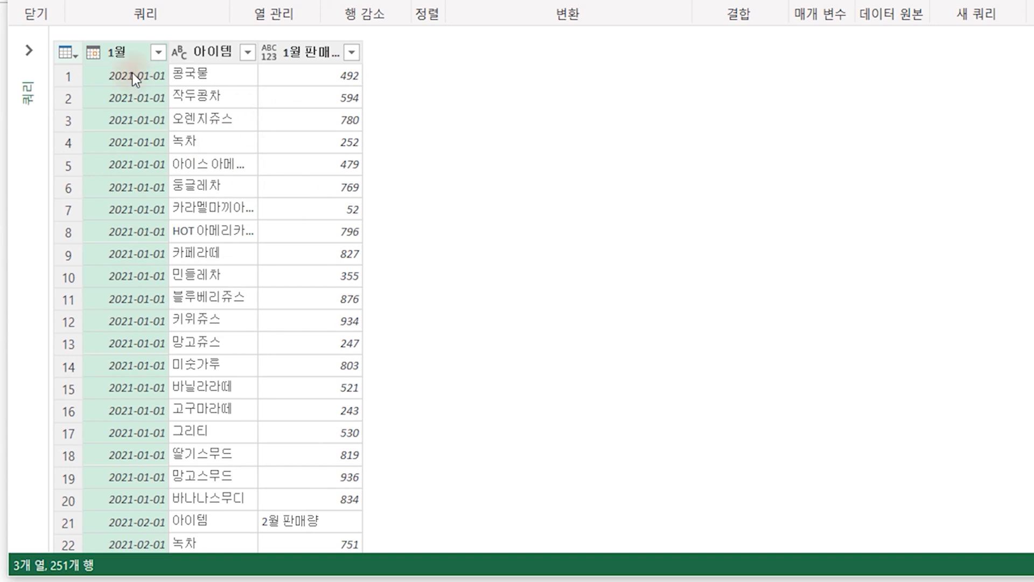
# Close the query editor and load the combined monthly data into a worksheet
pyautogui.click(117, 77)
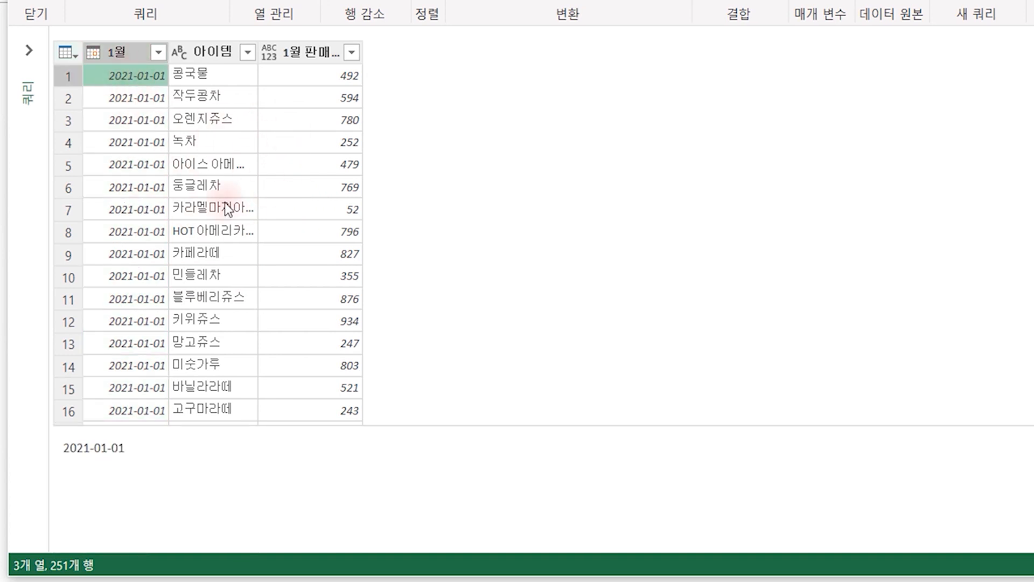
pyautogui.click(130, 53)
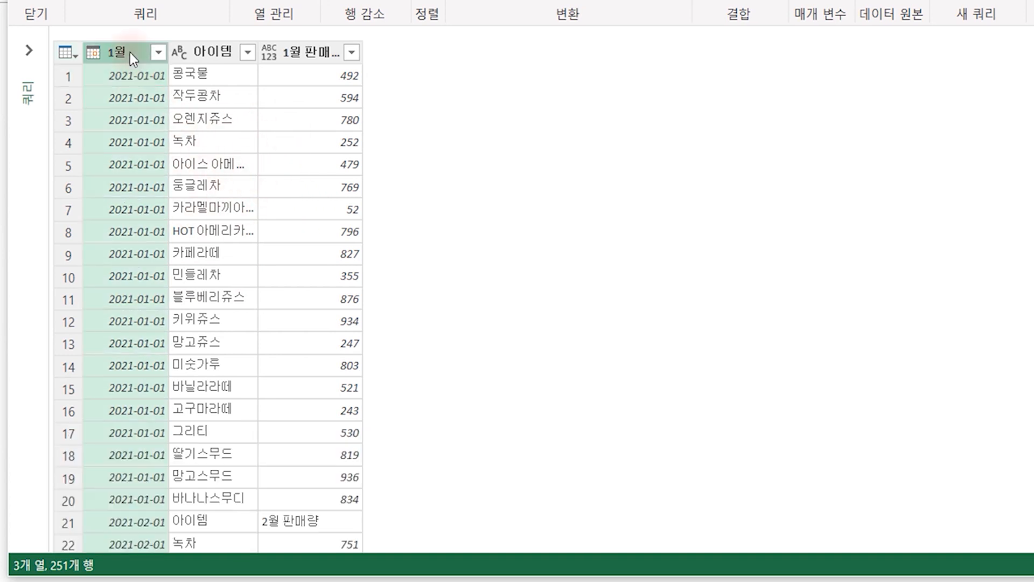
pyautogui.keyDown('shift'); pyautogui.click(217, 53); pyautogui.keyUp('shift')
pyautogui.keyDown('shift'); pyautogui.click(307, 54); pyautogui.keyUp('shift')
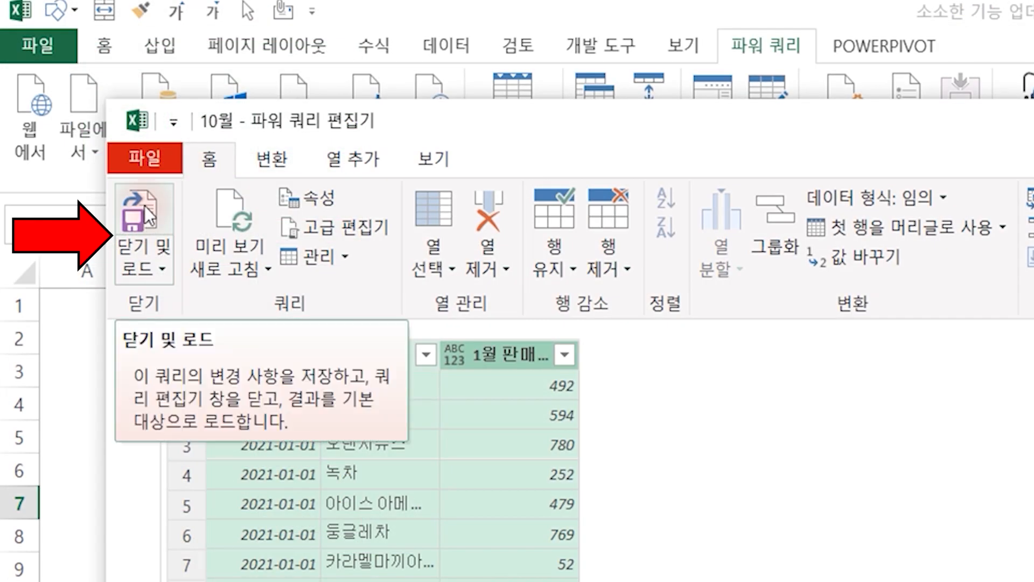
pyautogui.click(144, 206)
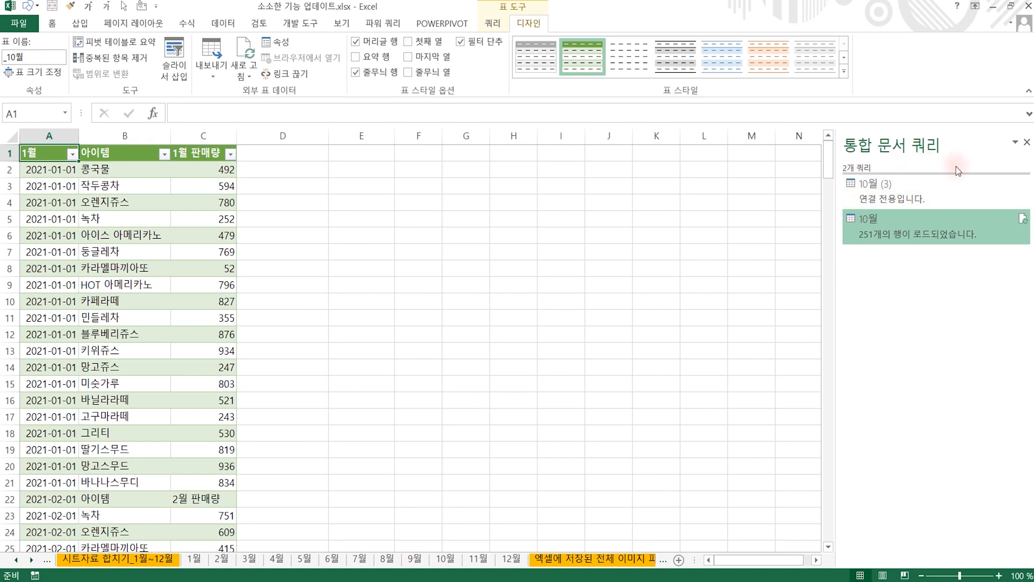
# Filter the 아이템 column of the loaded table to exclude the repeated header entry 아이템
pyautogui.click(130, 236)
pyautogui.scroll(-7, 141, 367)
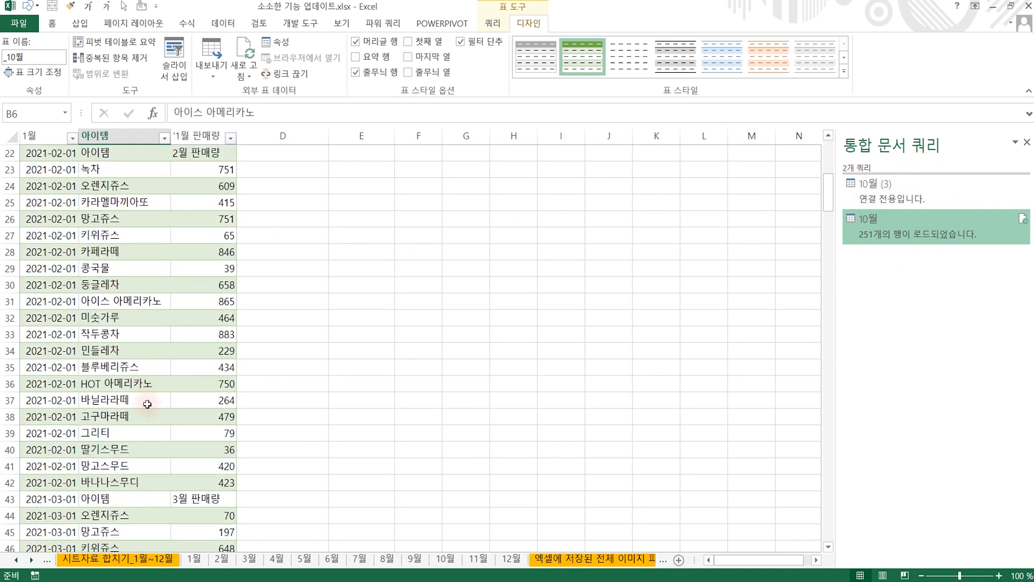
pyautogui.scroll(7, 145, 390)
pyautogui.click(165, 153)
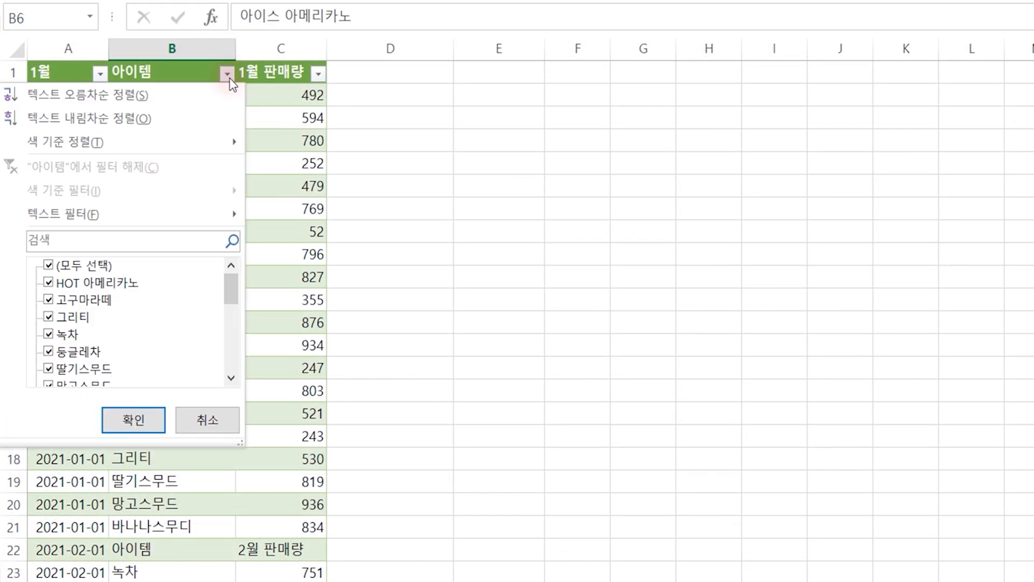
pyautogui.moveTo(231, 277); pyautogui.dragTo(230, 358)
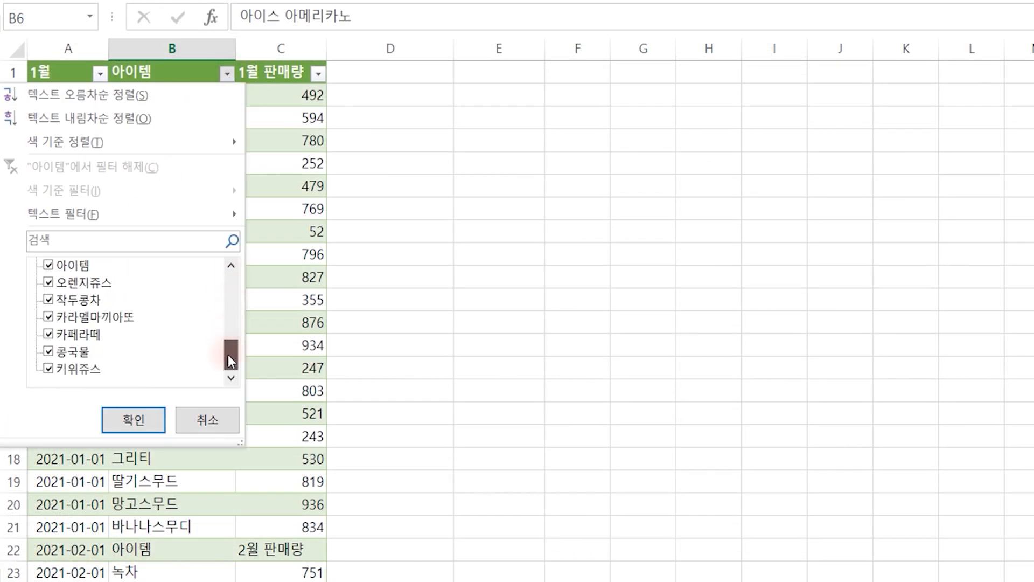
pyautogui.scroll(1, 215, 339)
pyautogui.click(48, 316)
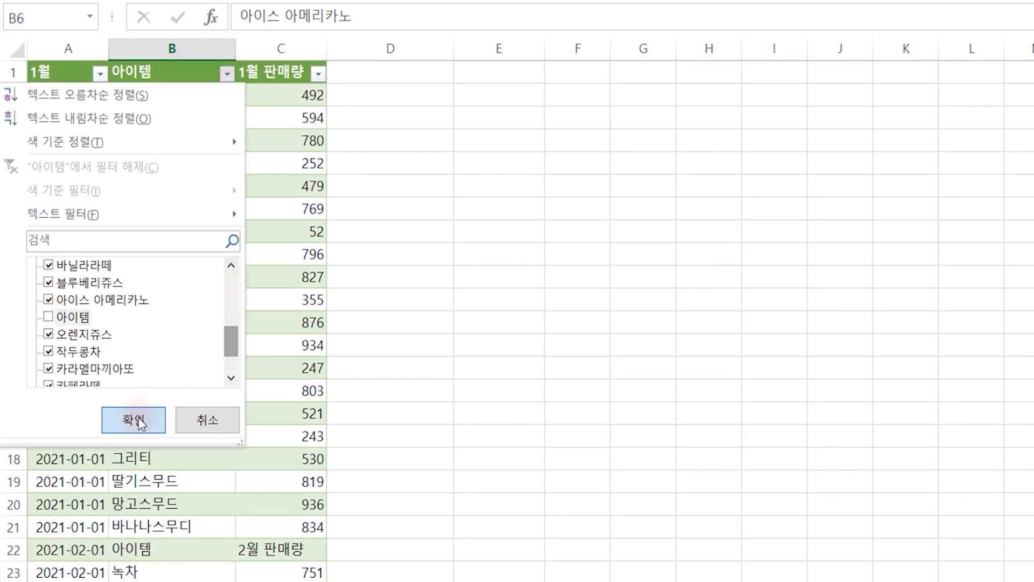
pyautogui.click(139, 423)
pyautogui.click(558, 214)
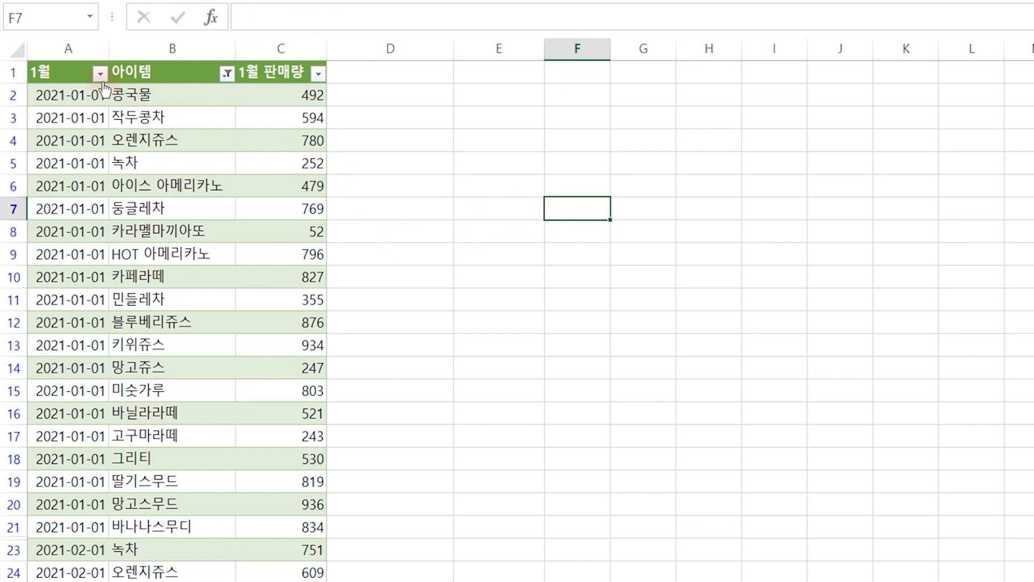
# Rename the table's first column header to 월 and its third column header to 판매량
pyautogui.click(57, 78)
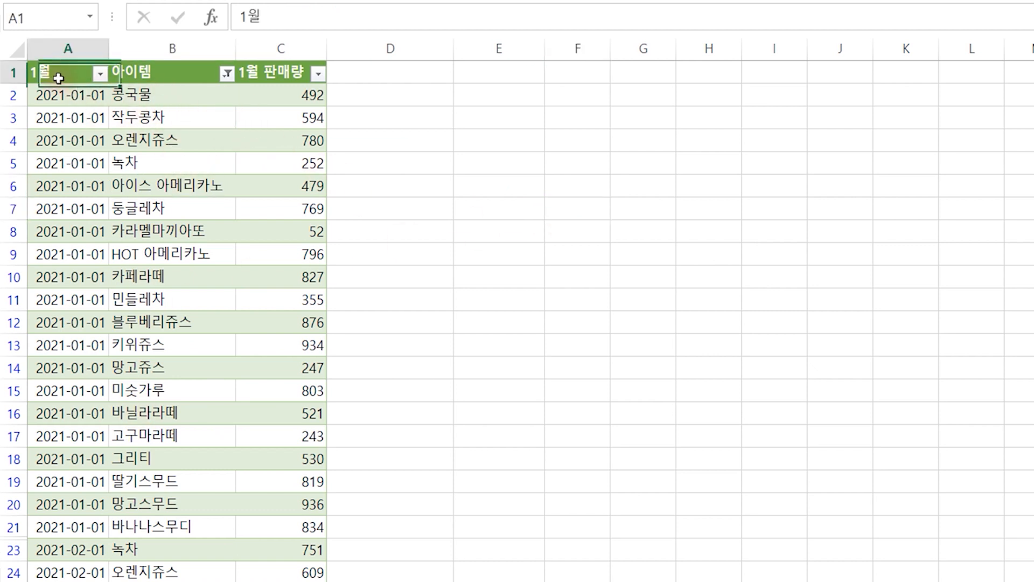
pyautogui.write('월')
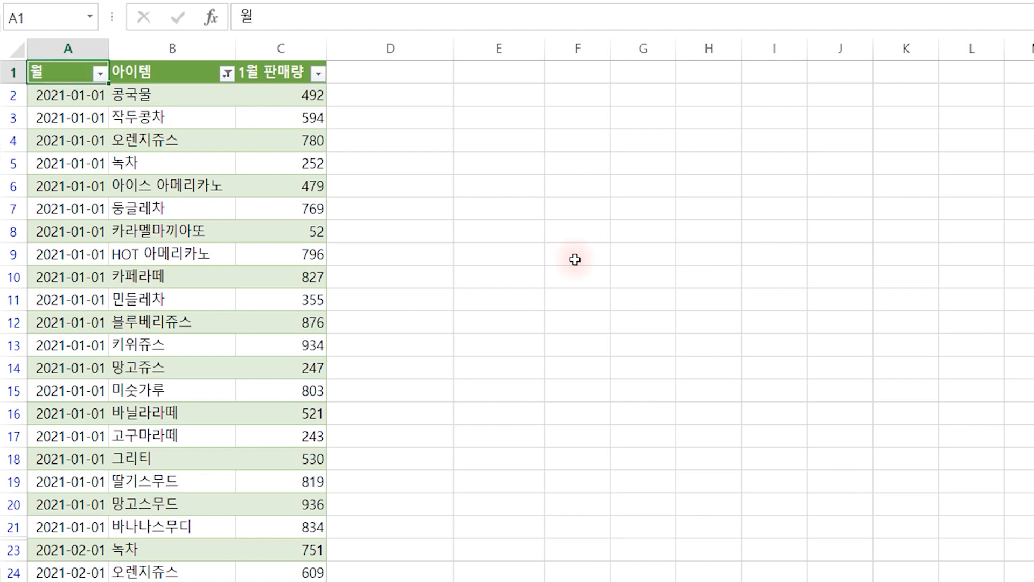
pyautogui.press('Tab')
pyautogui.press('Tab')
pyautogui.write('파')
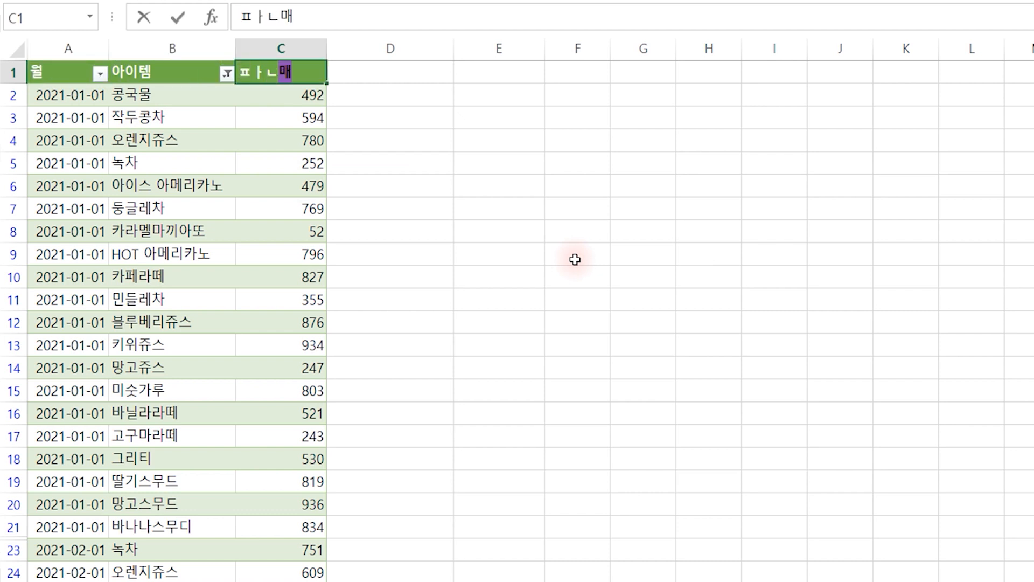
pyautogui.write('ㄴ매량')
pyautogui.press('Return')
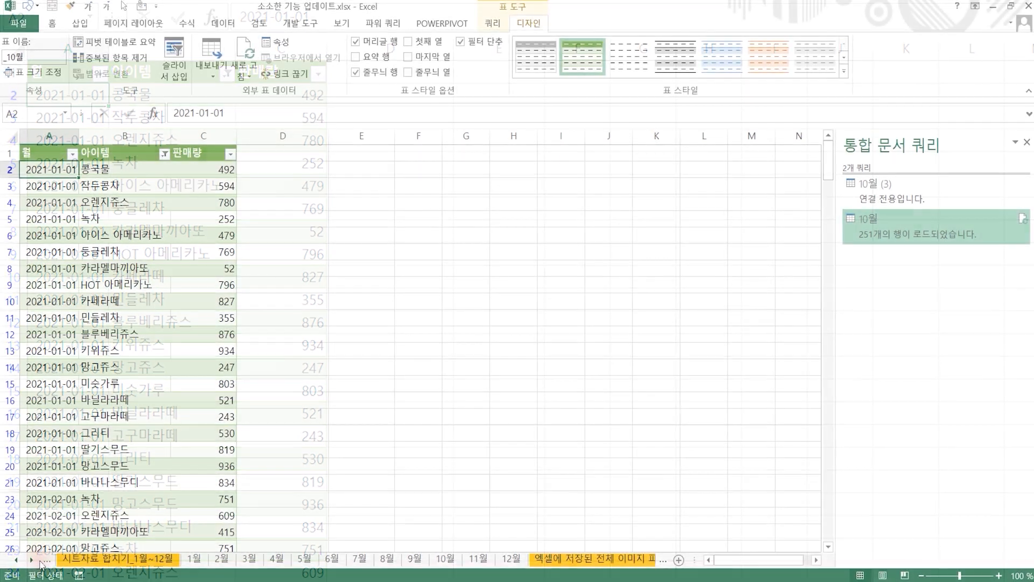
# Show the sheet about saving all images as files and the 사진A sheet, and dismiss the workbook query list
pyautogui.click(32, 560)
pyautogui.click(32, 561)
pyautogui.click(31, 560)
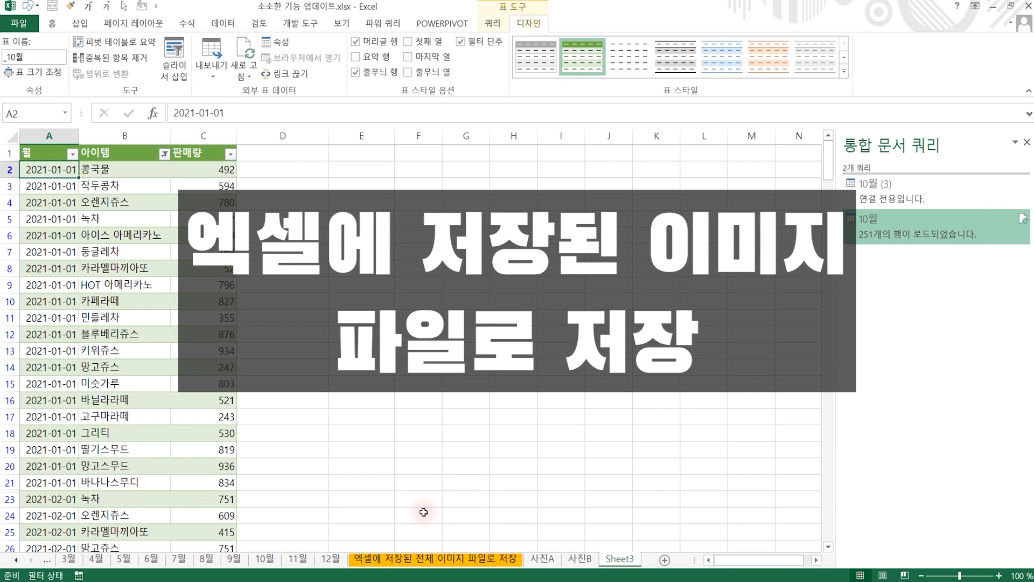
pyautogui.click(482, 563)
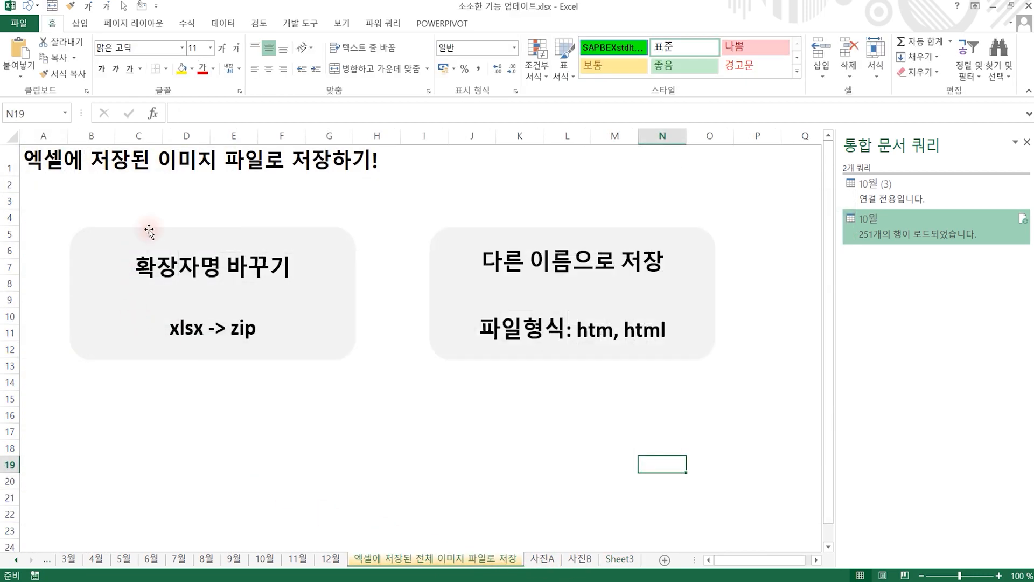
pyautogui.click(543, 560)
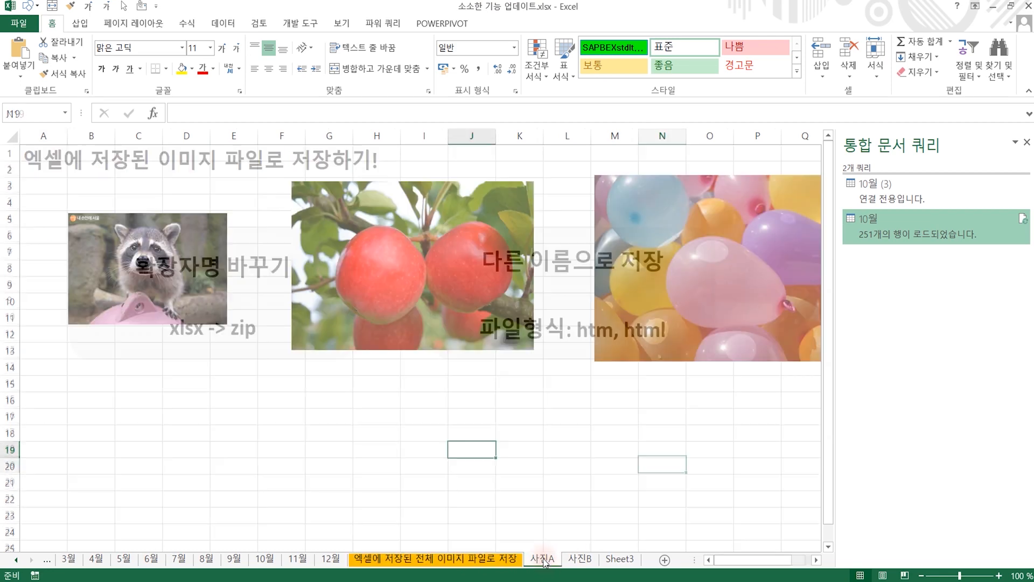
pyautogui.click(522, 419)
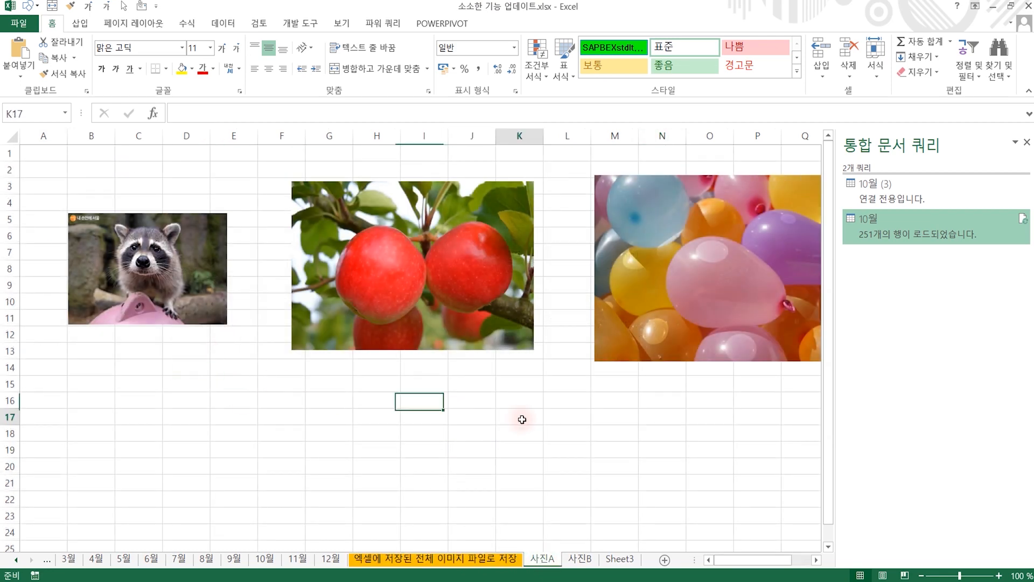
pyautogui.click(1027, 142)
# Inspect the two pictures on the 사진B sheet and nudge the lake picture slightly to the right
pyautogui.click(580, 559)
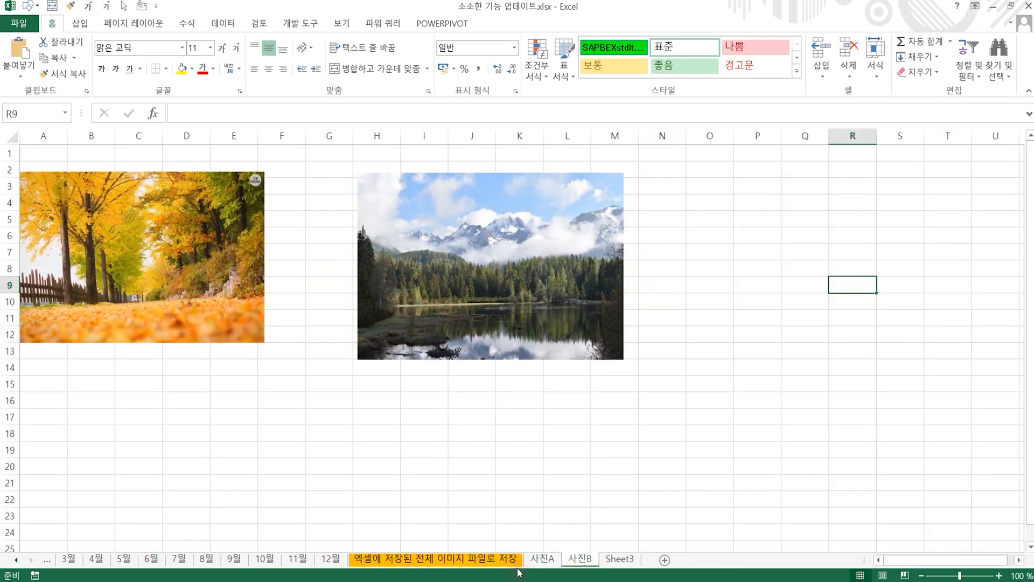
pyautogui.click(174, 269)
pyautogui.click(441, 291)
pyautogui.click(185, 285)
pyautogui.click(441, 290)
pyautogui.click(386, 378)
pyautogui.click(186, 292)
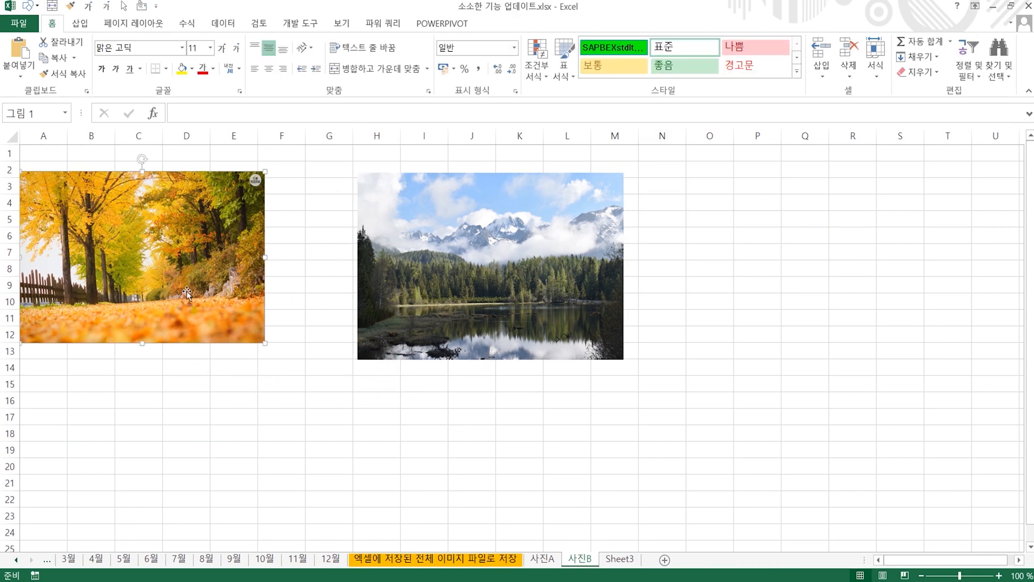
pyautogui.moveTo(506, 311); pyautogui.dragTo(511, 311)
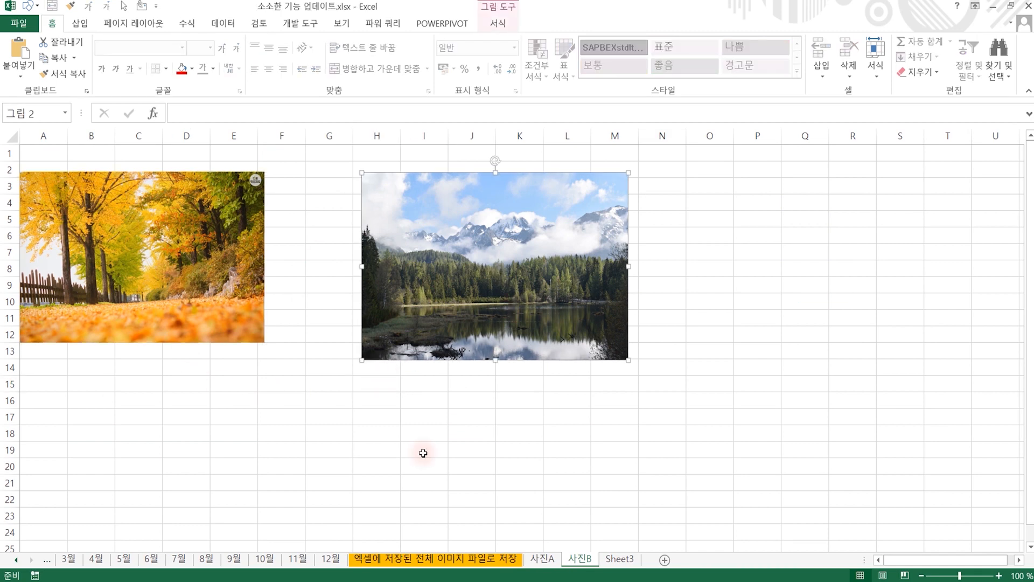
pyautogui.press('Escape')
# From the image-saving sheet, save a copy to the desktop as the Excel workbook 소소한 기능 업데이트(1234).xlsx
pyautogui.click(493, 559)
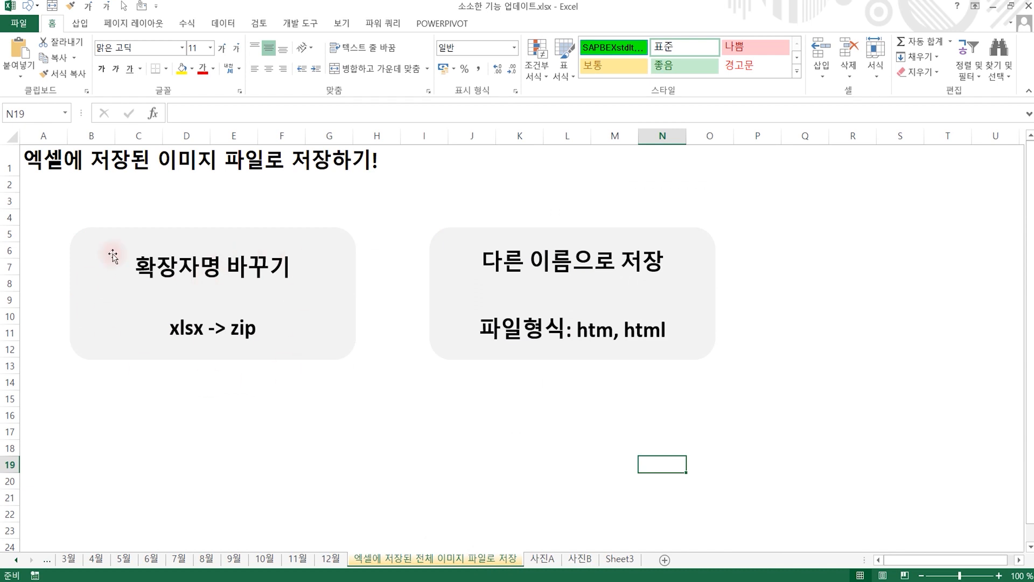
pyautogui.click(441, 455)
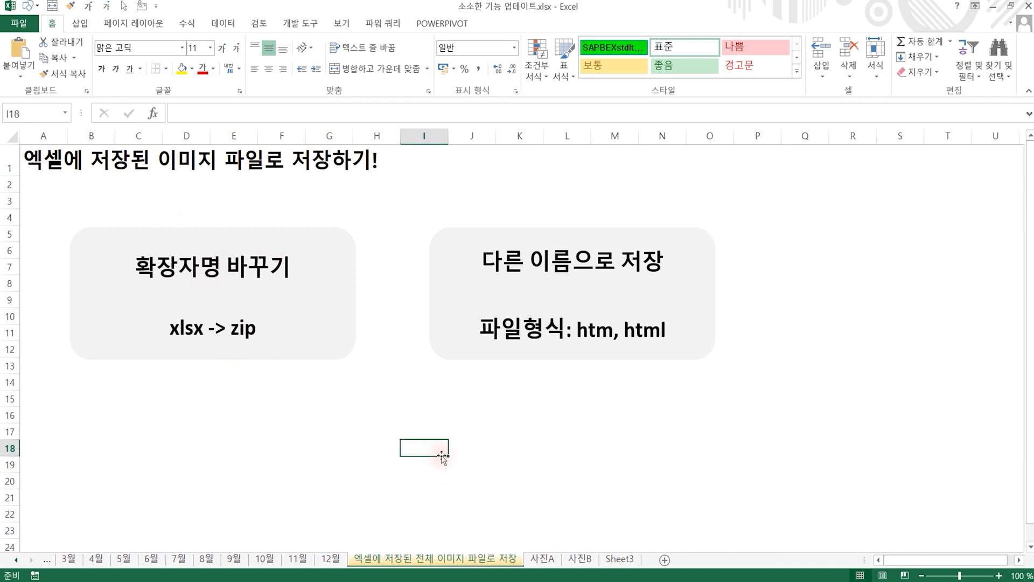
pyautogui.press('F12')
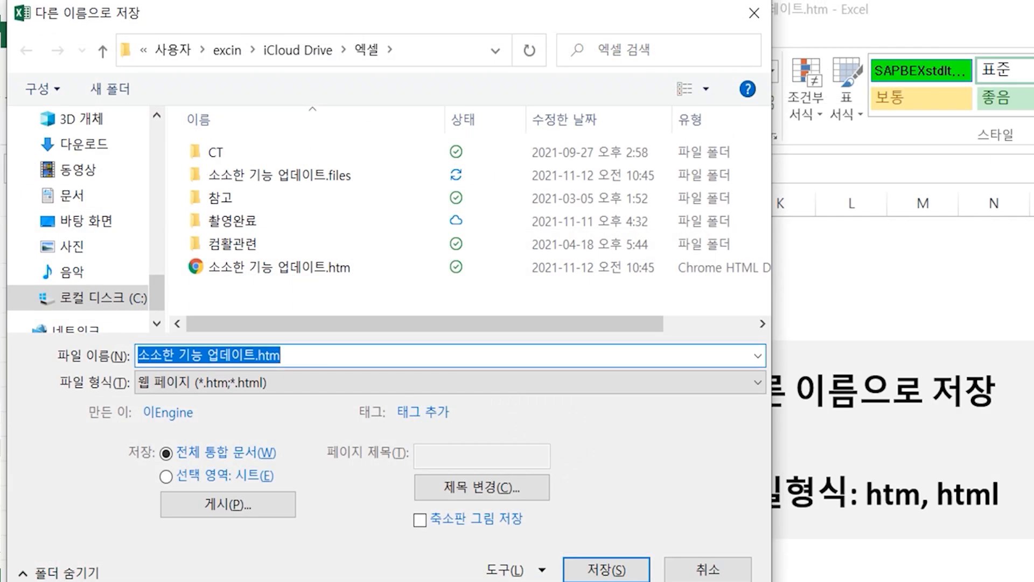
pyautogui.click(56, 150)
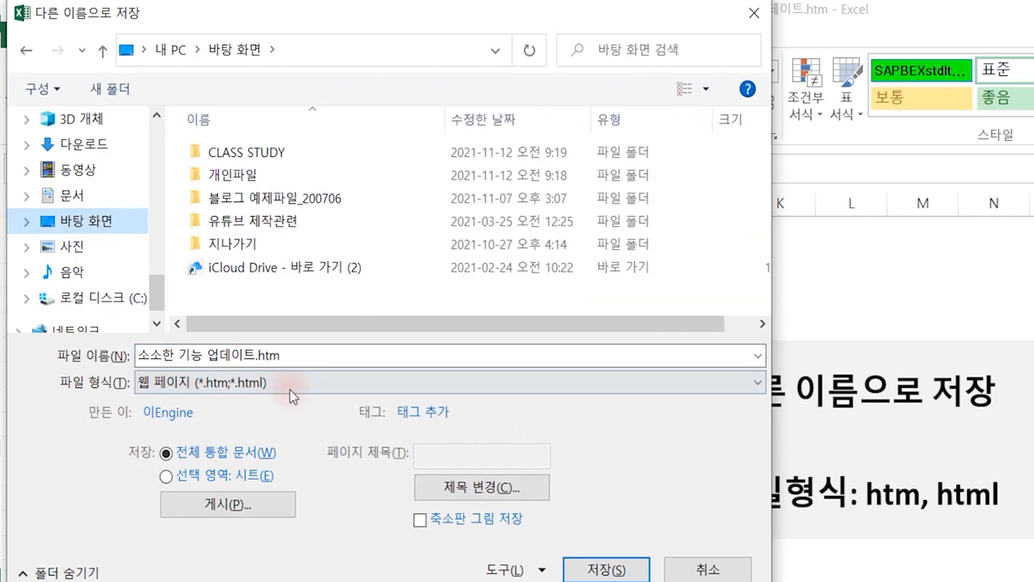
pyautogui.click(290, 383)
pyautogui.click(297, 405)
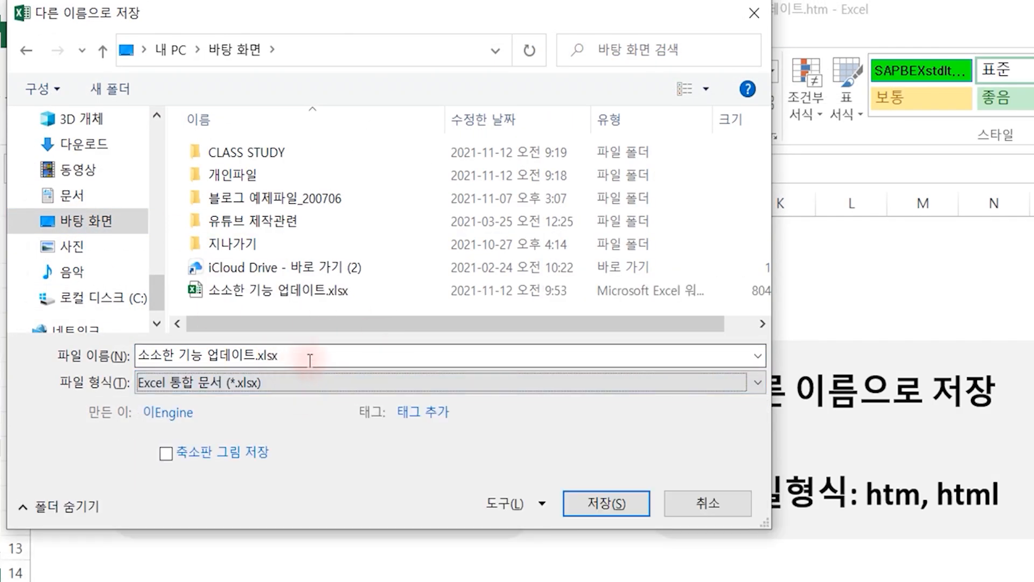
pyautogui.click(309, 356)
pyautogui.click(257, 354)
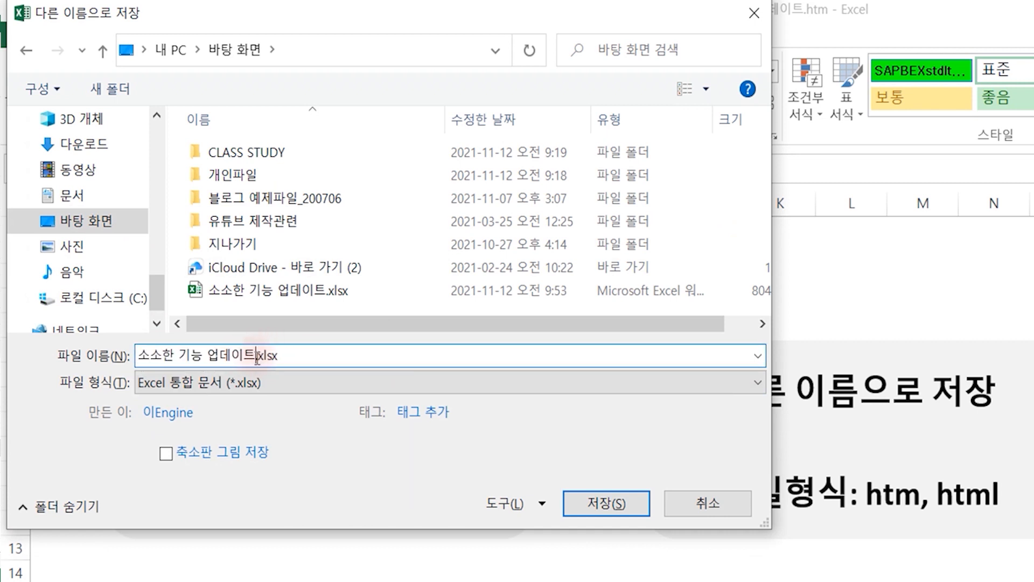
pyautogui.write('(1234')
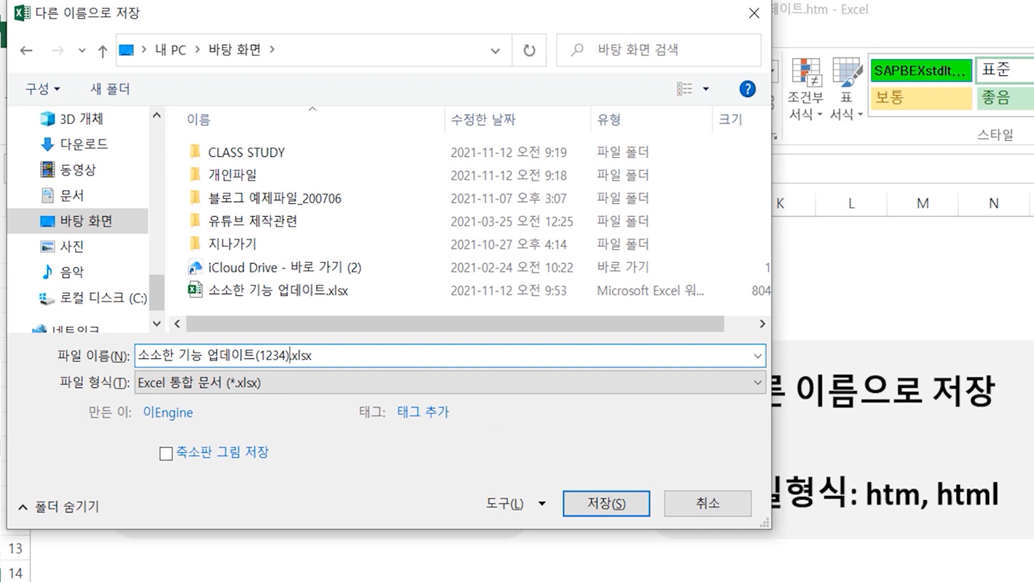
pyautogui.click(600, 504)
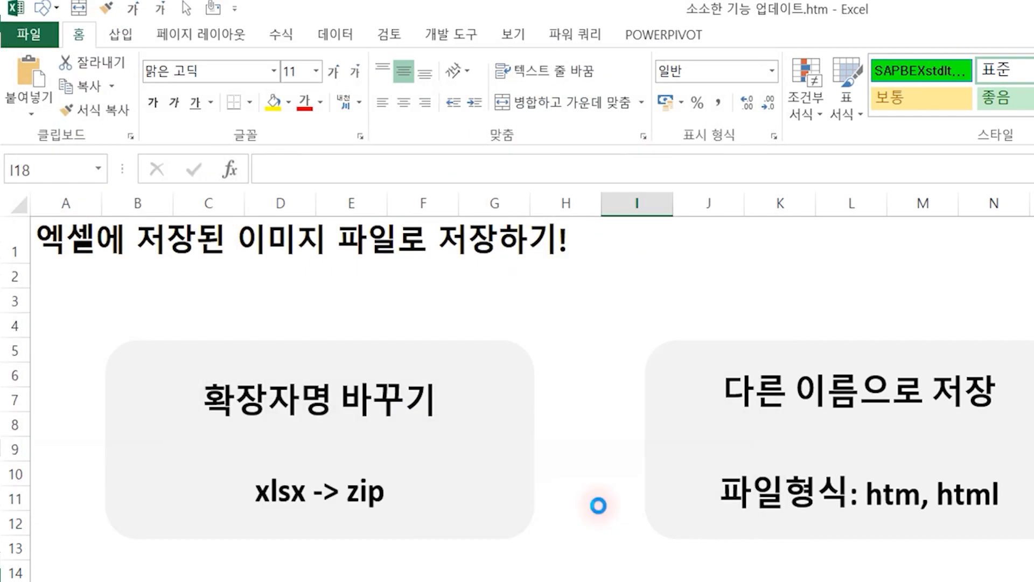
# Switch to the desktop and move the 소소한 기능 업데이트(1234).xlsx file to an open area
pyautogui.click(347, 443)
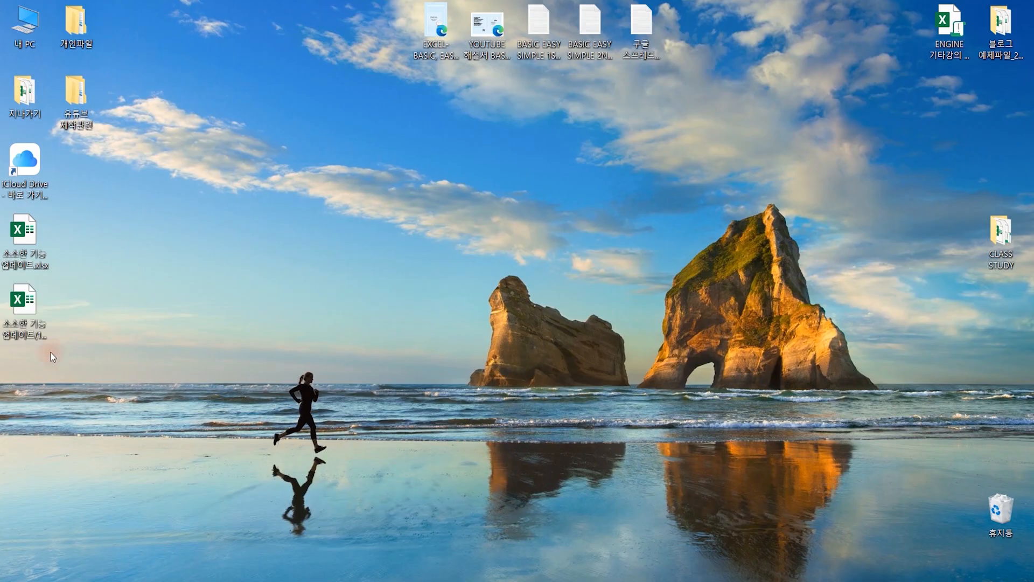
pyautogui.moveTo(49, 349); pyautogui.dragTo(509, 171)
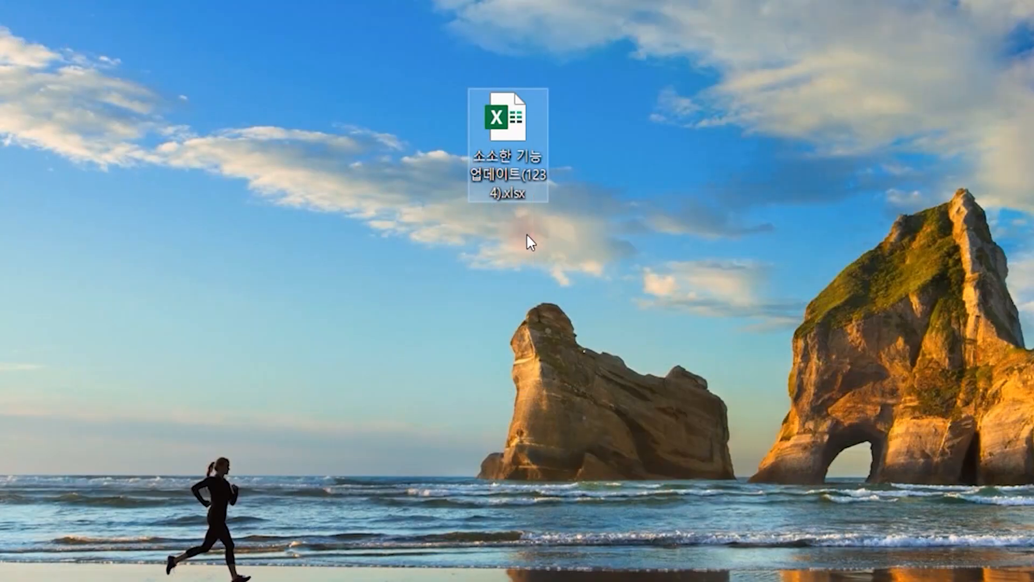
# Try to change the extension of the (1234) workbook file to ZIP while it is open in Excel
pyautogui.press('F2')
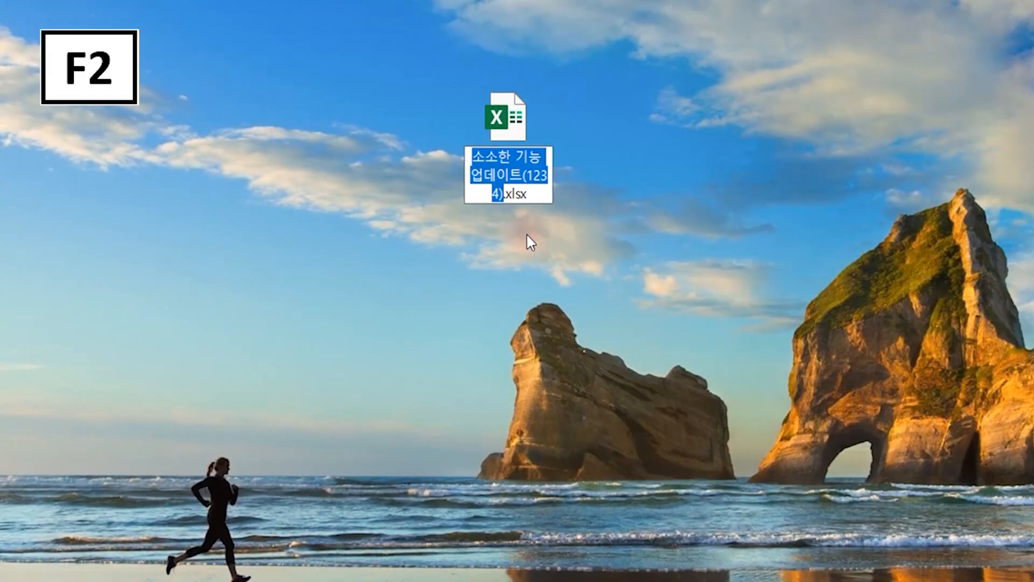
pyautogui.press('End')
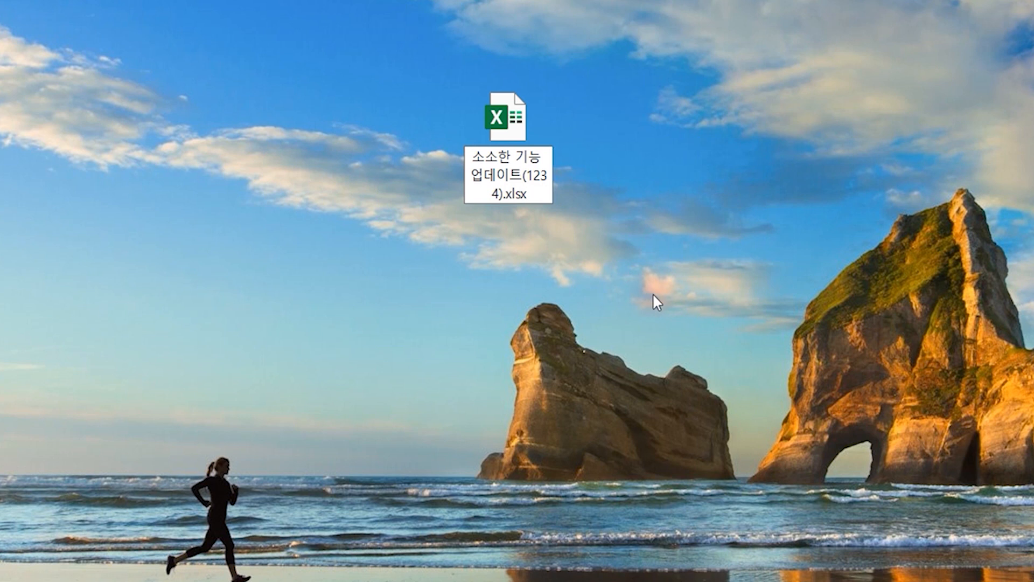
pyautogui.press('BackSpace')
pyautogui.press('BackSpace')
pyautogui.press('BackSpace')
pyautogui.press('BackSpace')
pyautogui.write('ZIP')
pyautogui.click(654, 295)
pyautogui.click(614, 351)
pyautogui.click(636, 445)
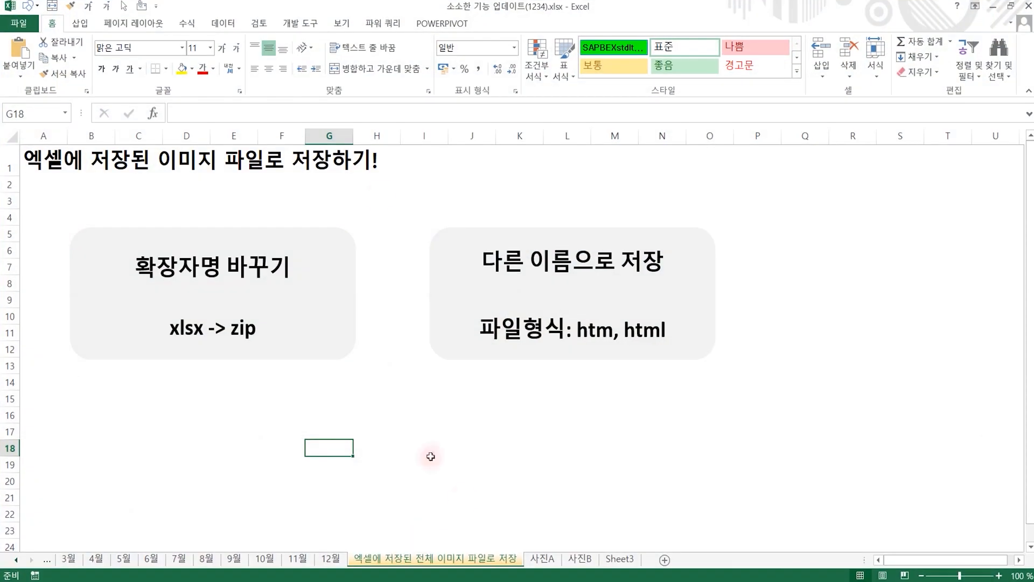
# Close the (1234) workbook in Excel and rename its desktop file as 소소한 기능 업데이트(1234).ZIP, accepting the extension change
pyautogui.click(471, 447)
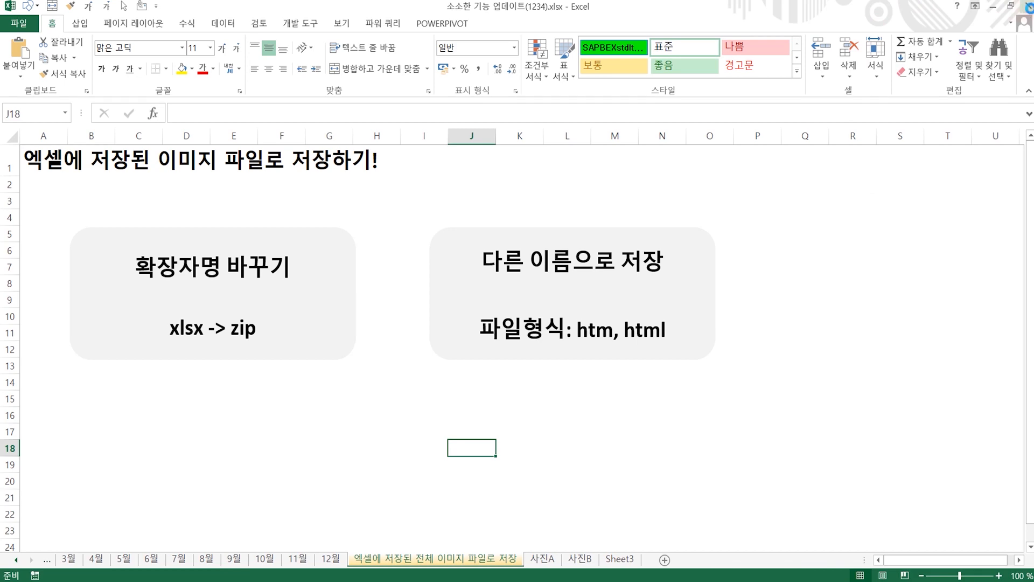
pyautogui.click(1027, 7)
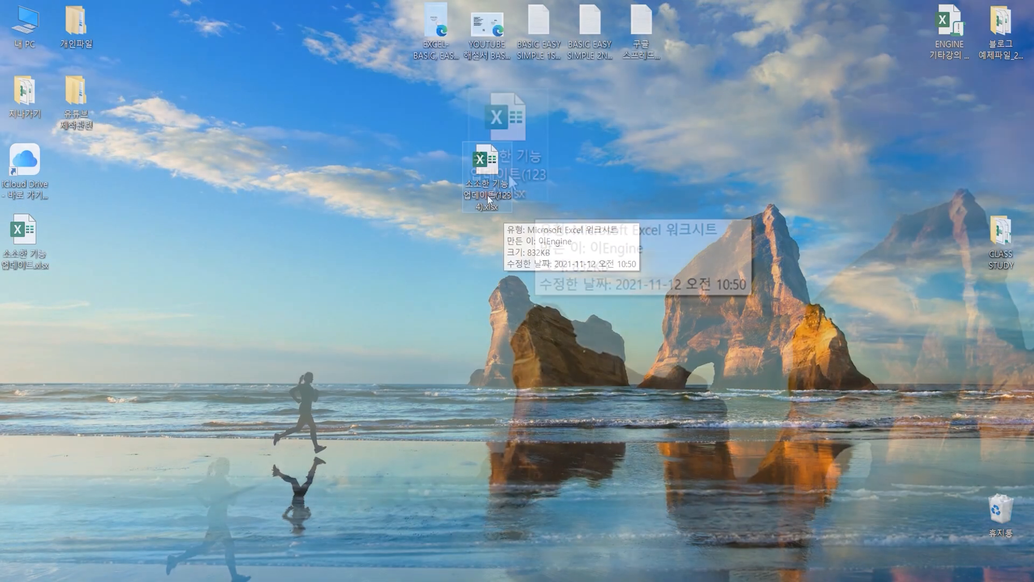
pyautogui.click(488, 194)
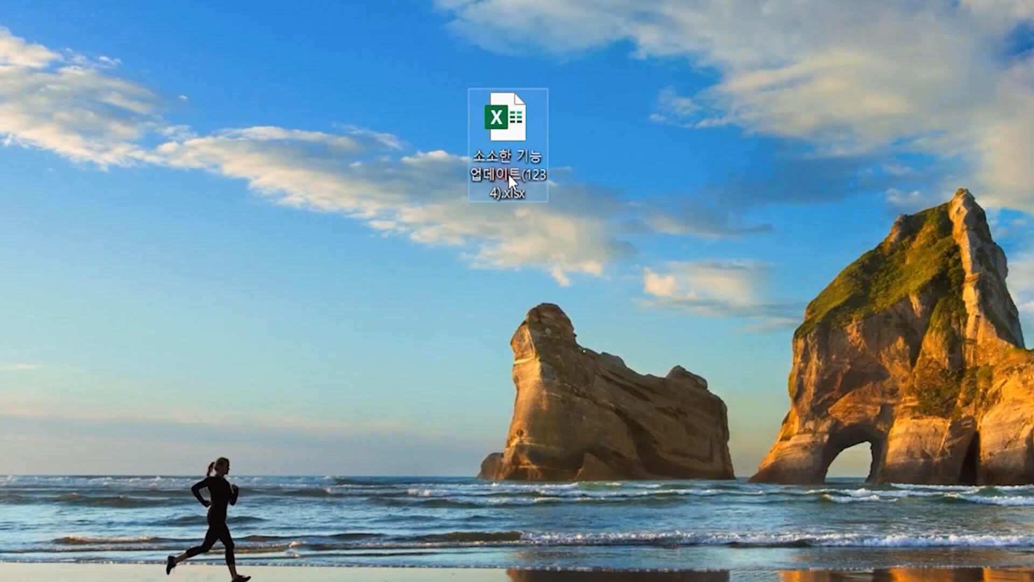
pyautogui.press('F2')
pyautogui.press('End')
pyautogui.press('BackSpace')
pyautogui.press('BackSpace')
pyautogui.press('BackSpace')
pyautogui.press('BackSpace')
pyautogui.write('ZIP')
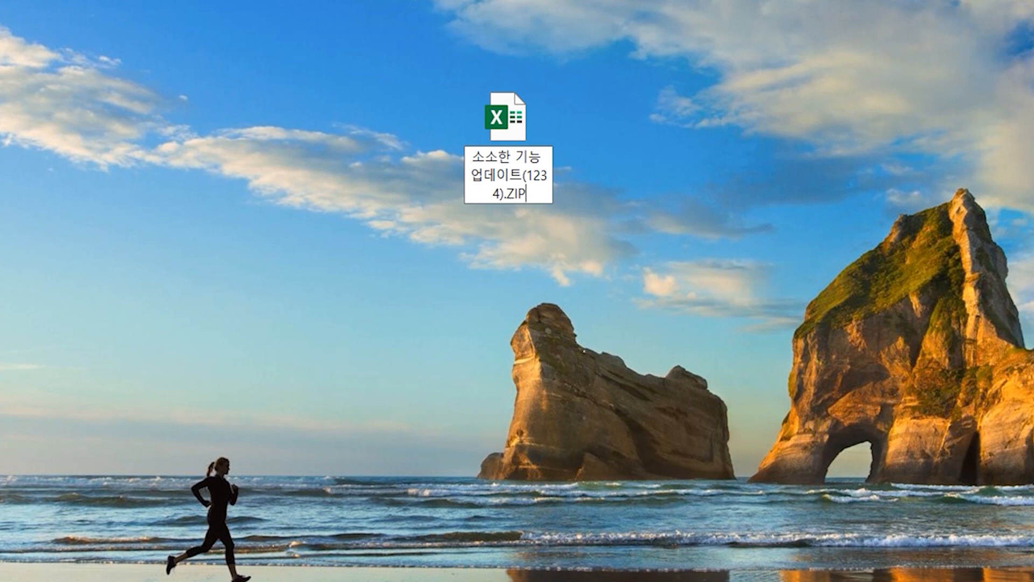
pyautogui.press('Return')
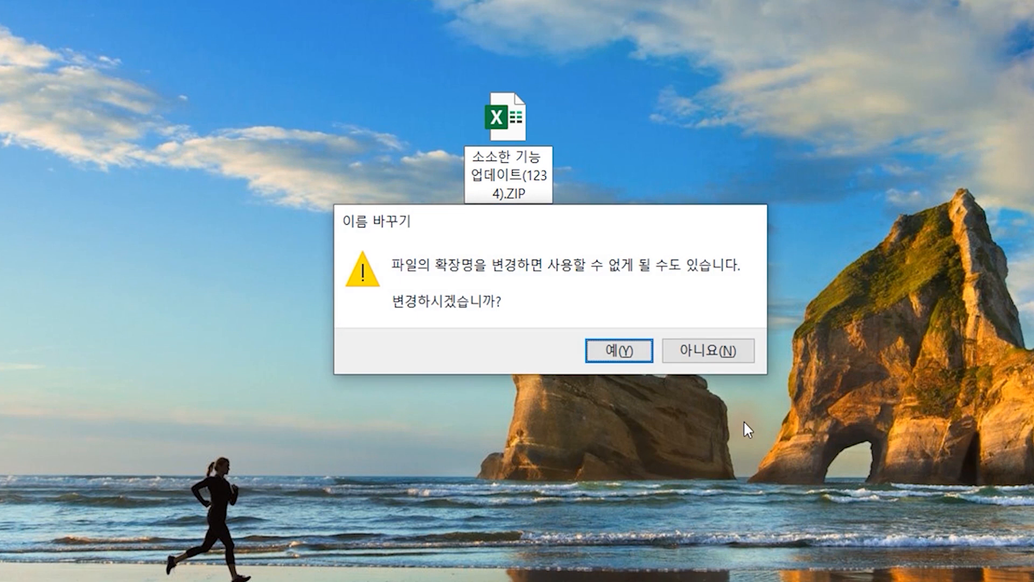
pyautogui.press('Return')
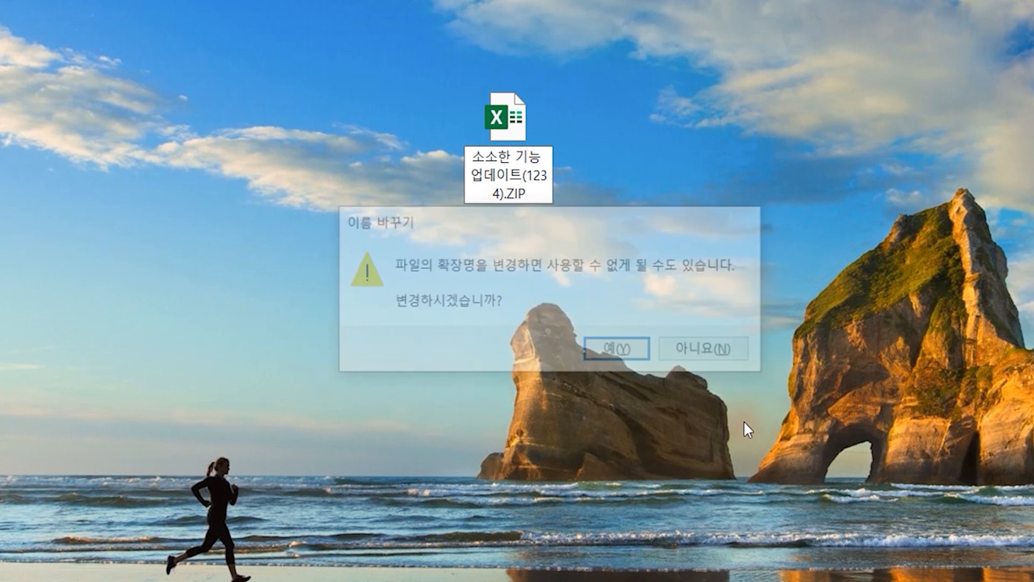
pyautogui.click(691, 308)
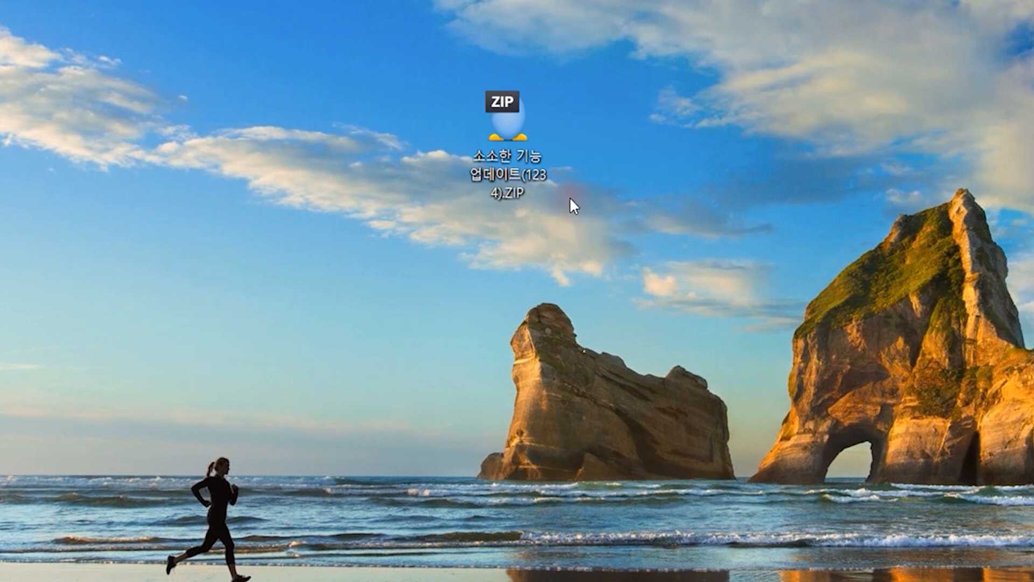
# Extract the (1234) ZIP archive directly onto the desktop and dismiss the extraction report
pyautogui.rightClick(506, 135)
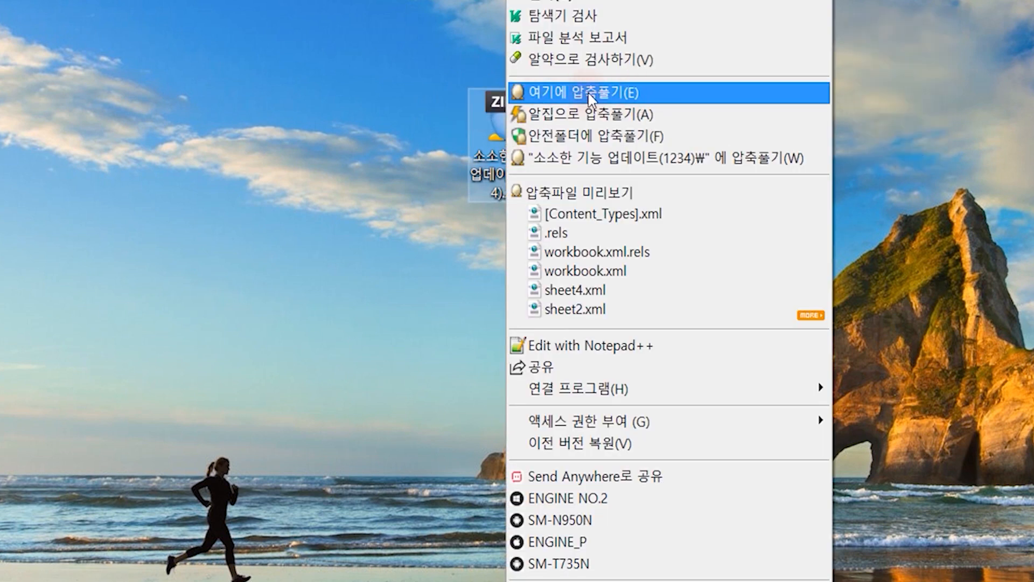
pyautogui.click(570, 93)
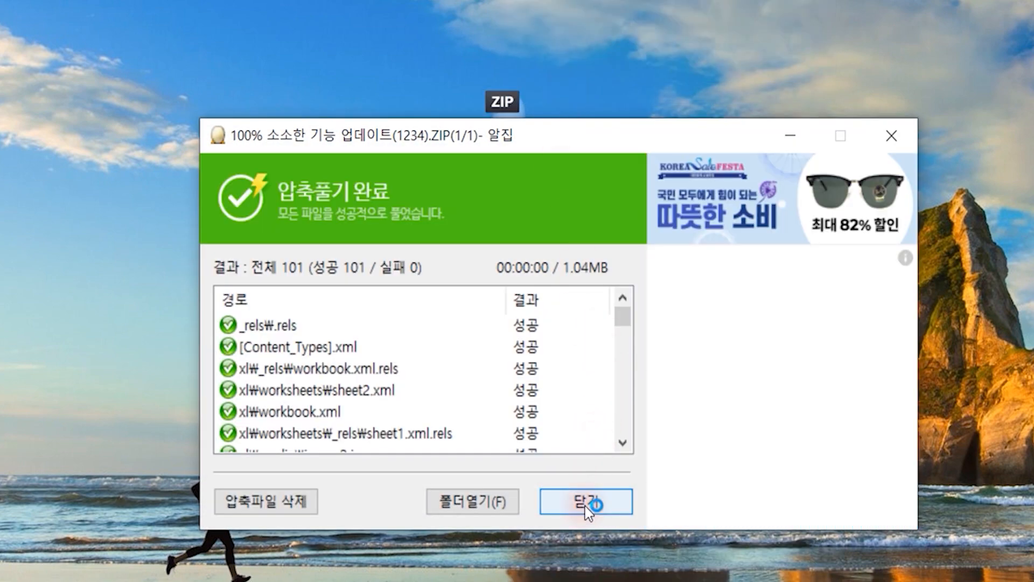
pyautogui.click(586, 506)
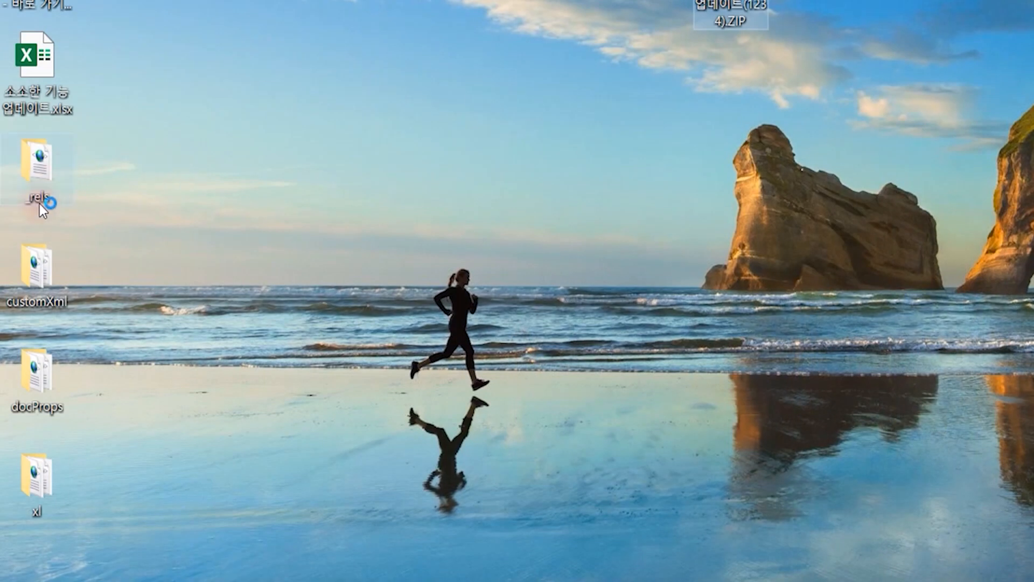
pyautogui.click(809, 174)
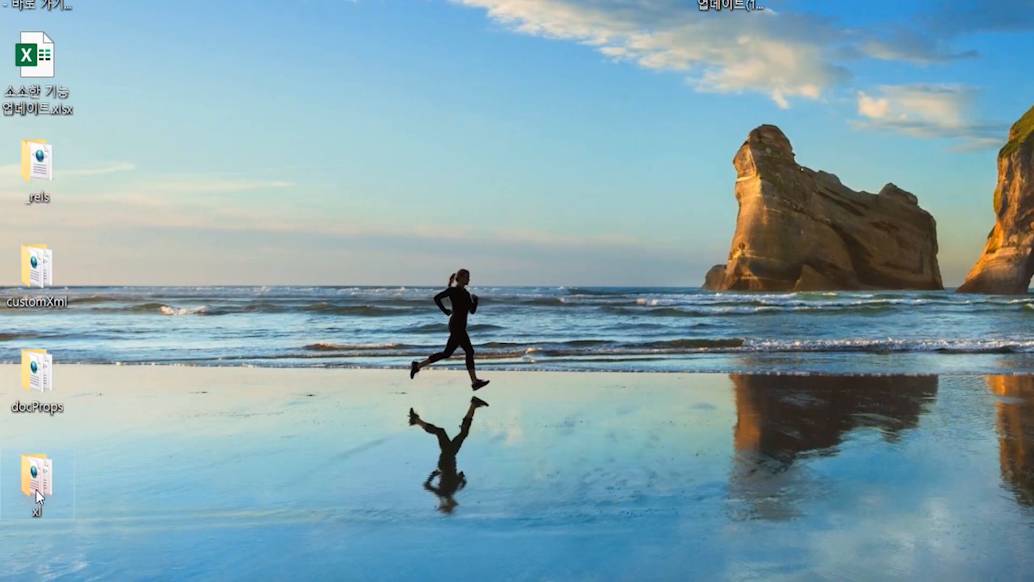
# Examine the picture files in the media folder inside the extracted xl folder, and close the folder window
pyautogui.click(40, 487)
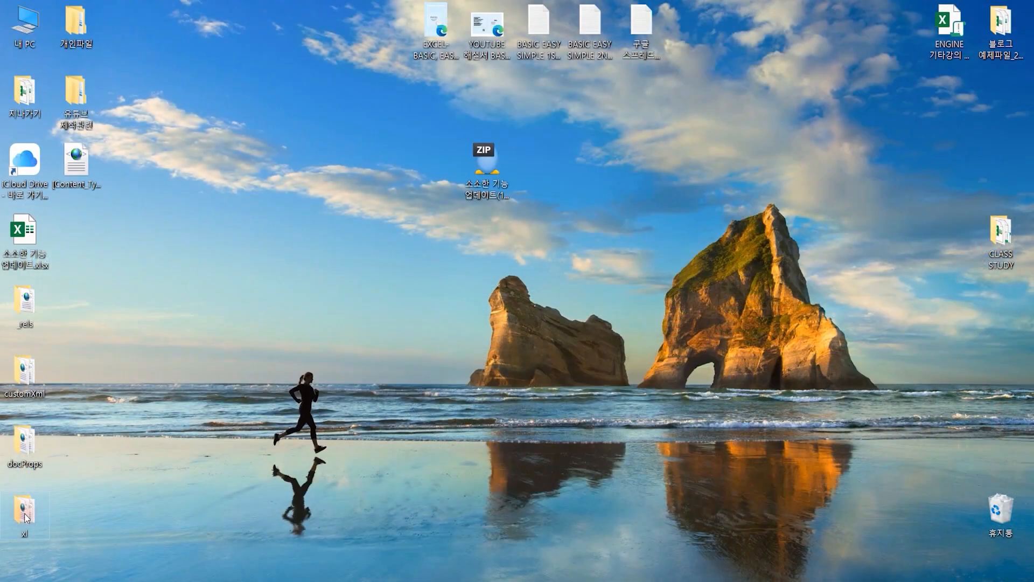
pyautogui.doubleClick(37, 480)
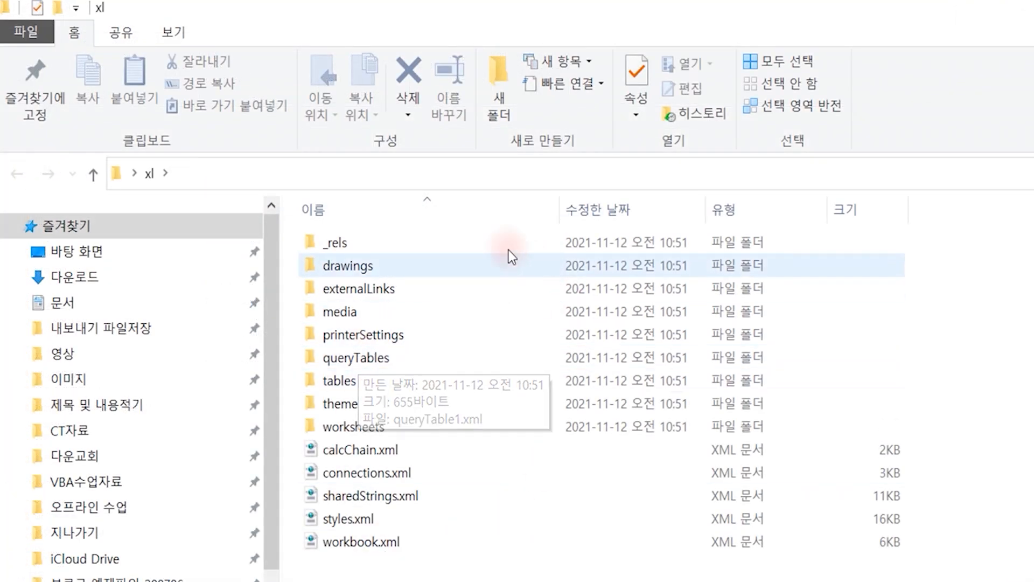
pyautogui.doubleClick(355, 315)
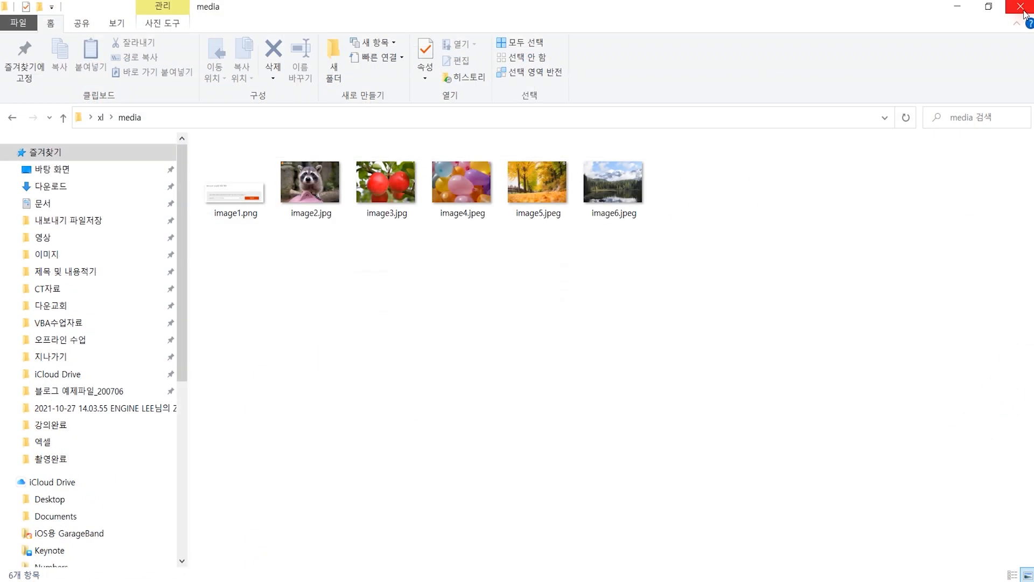
pyautogui.click(1022, 6)
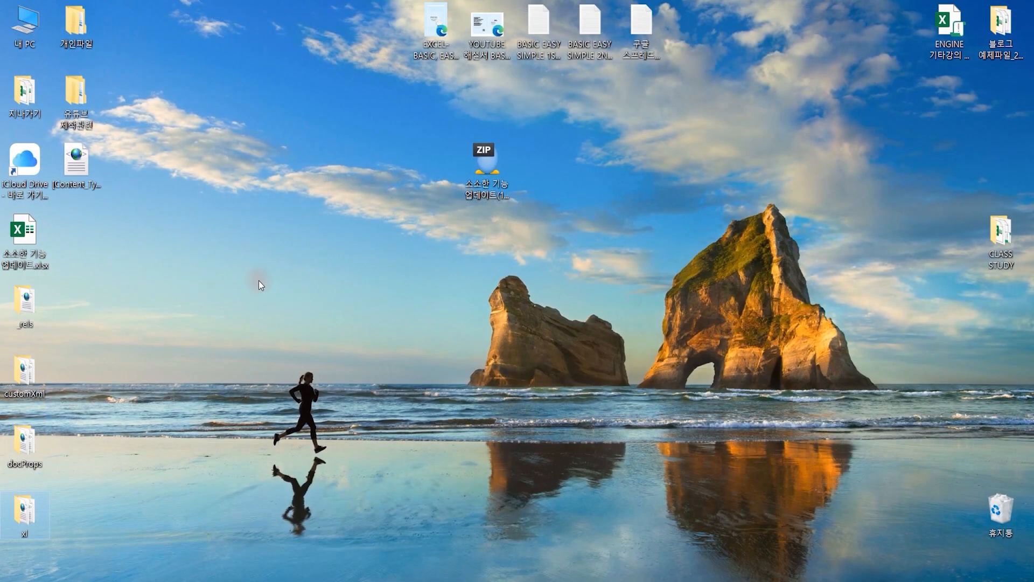
# Open 소소한 기능 업데이트.xlsx from the desktop and save the entire workbook there as a web page (*.htm;*.html), accepting possible feature loss
pyautogui.doubleClick(19, 240)
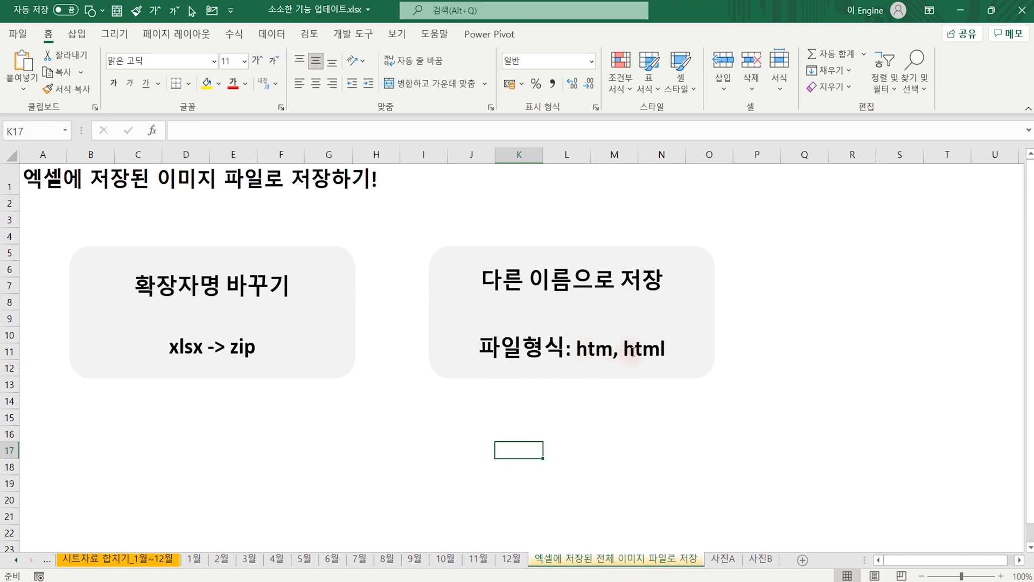
pyautogui.click(377, 433)
pyautogui.press('F12')
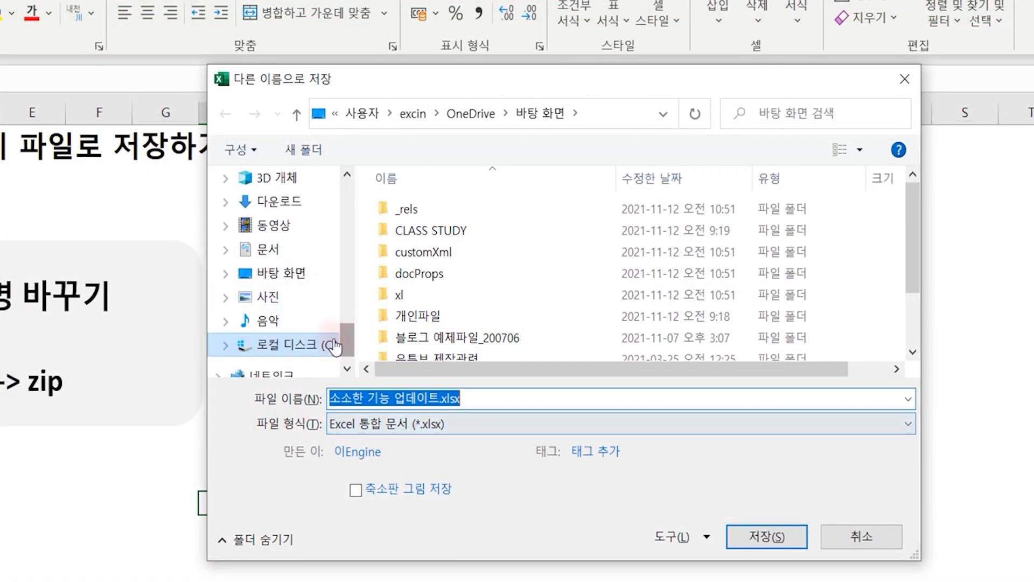
pyautogui.click(290, 276)
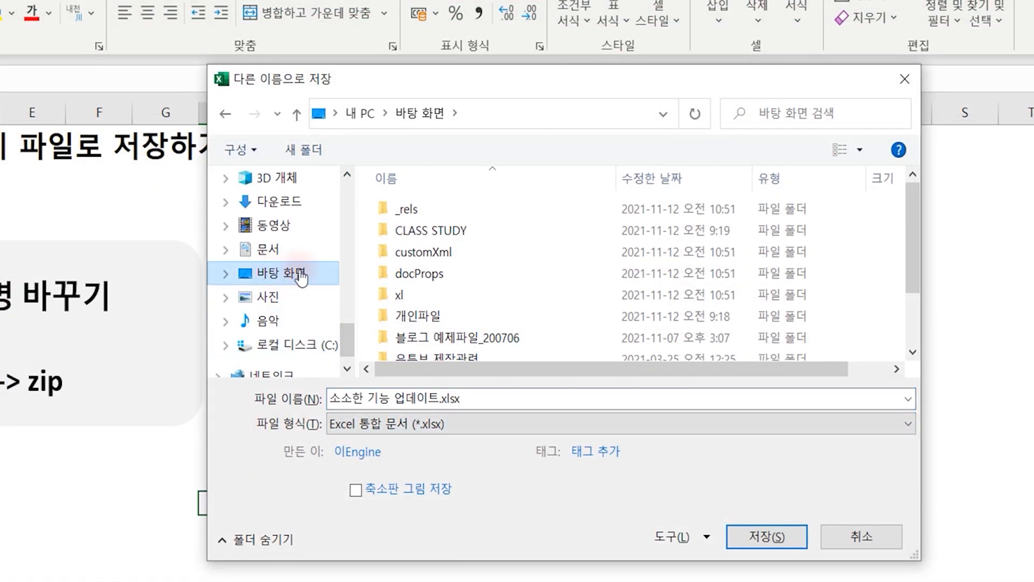
pyautogui.click(356, 423)
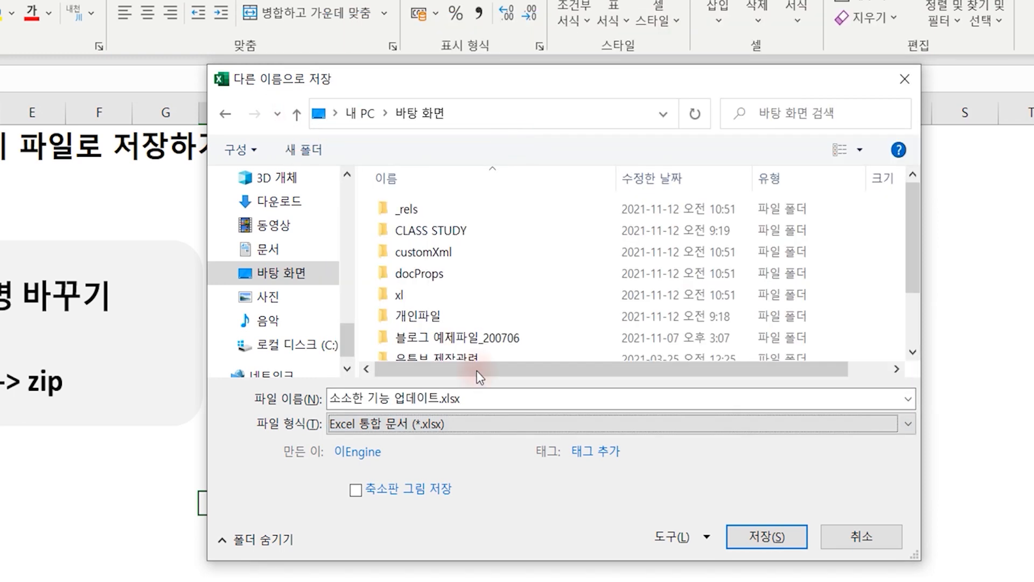
pyautogui.click(403, 424)
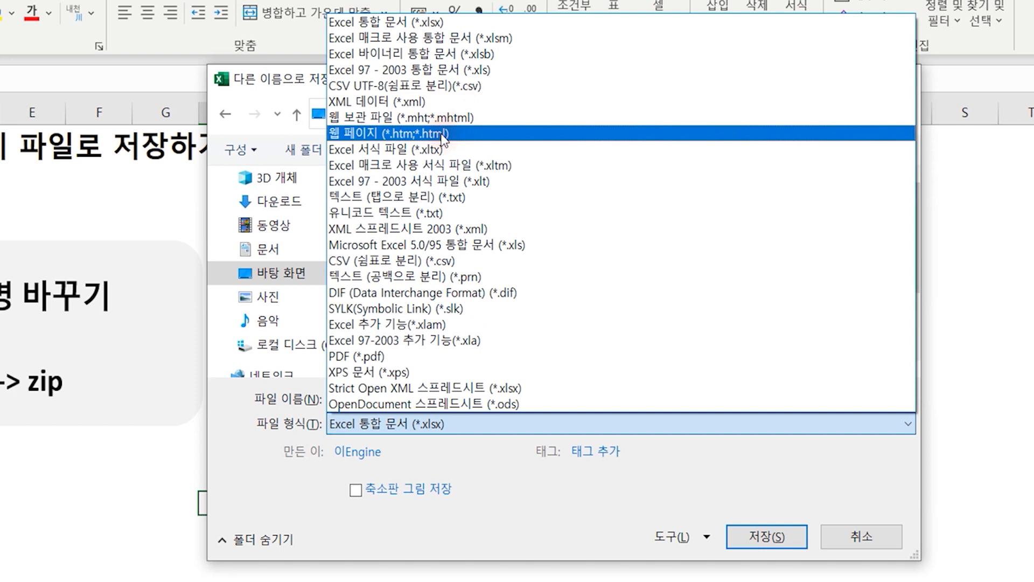
pyautogui.click(442, 134)
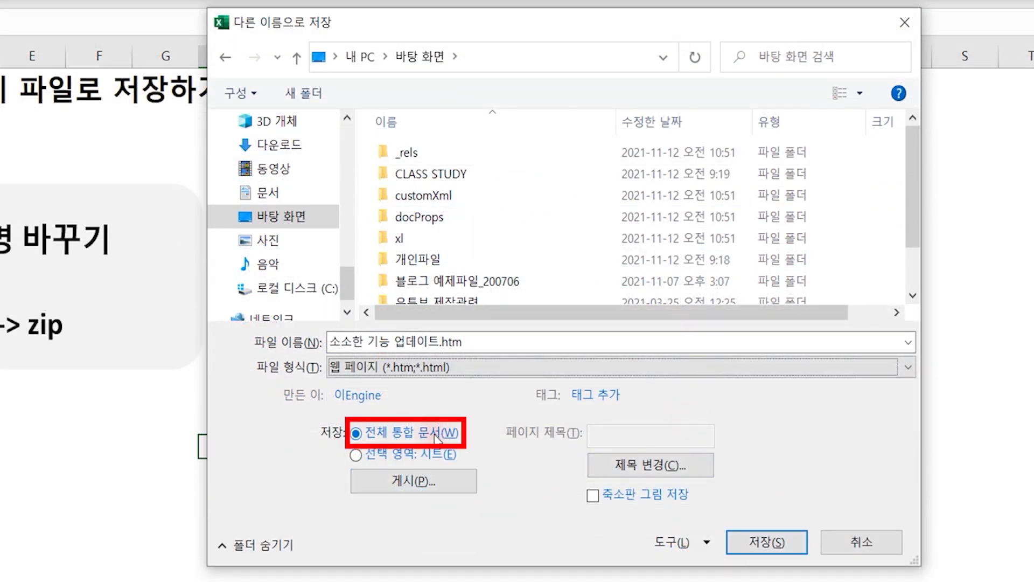
pyautogui.click(776, 544)
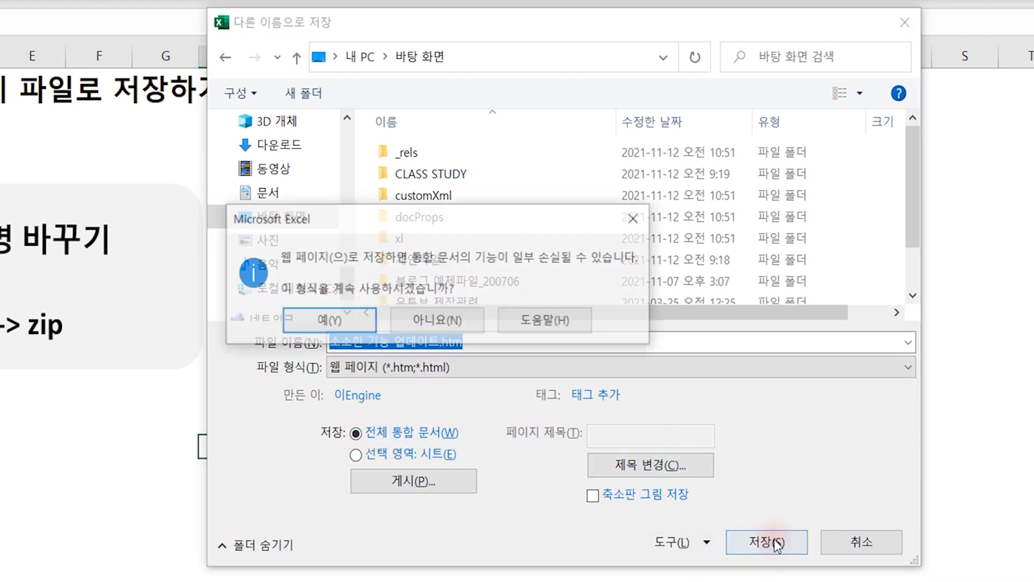
pyautogui.click(378, 315)
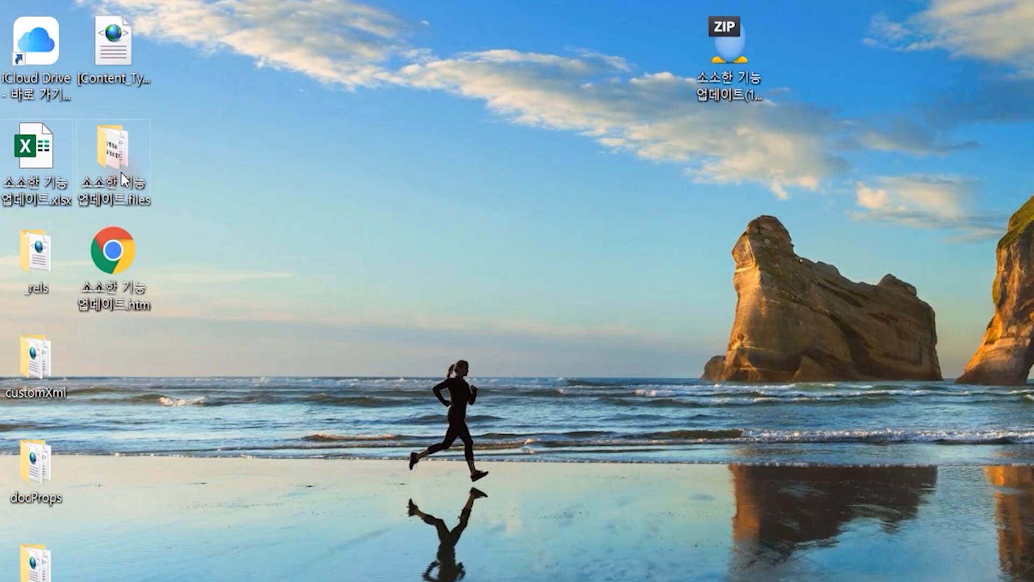
# Move the exported 소소한 기능 업데이트.files folder and .htm file to an open desktop area, and open the folder
pyautogui.moveTo(124, 151); pyautogui.dragTo(376, 86)
pyautogui.moveTo(127, 262); pyautogui.dragTo(434, 151)
pyautogui.doubleClick(424, 44)
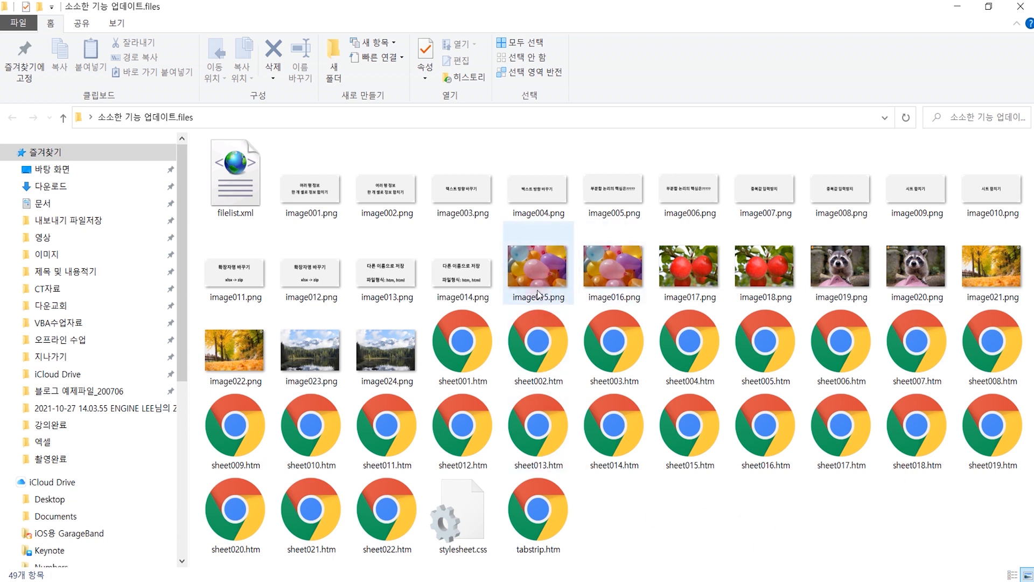
# View the exported pictures one by one in the photo viewer, from the balloons in image015.png to the autumn trees
pyautogui.doubleClick(531, 268)
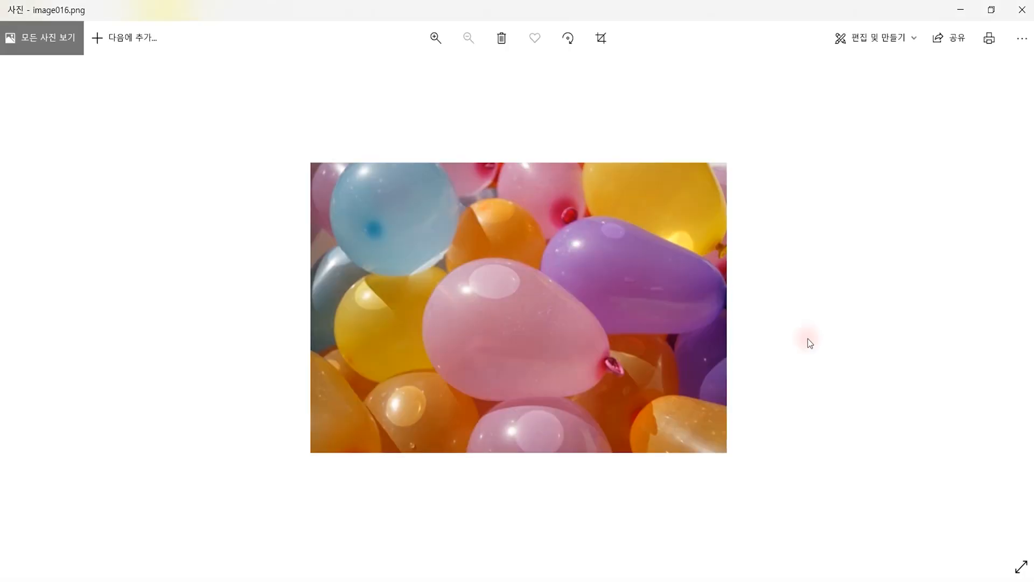
pyautogui.press('Left')
pyautogui.press('Right')
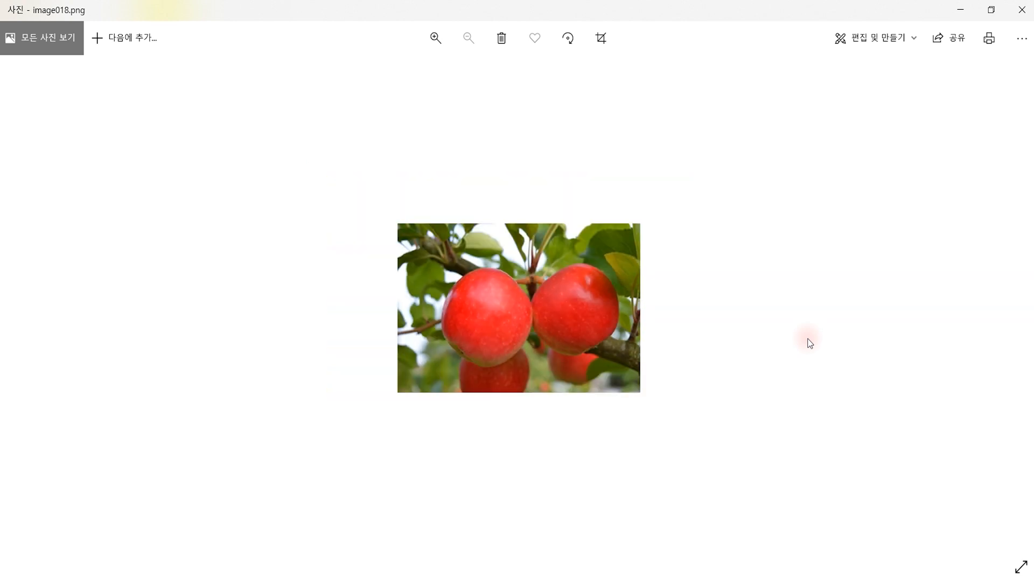
pyautogui.press('Right')
pyautogui.press('Right')
pyautogui.press('Right')
pyautogui.press('Right')
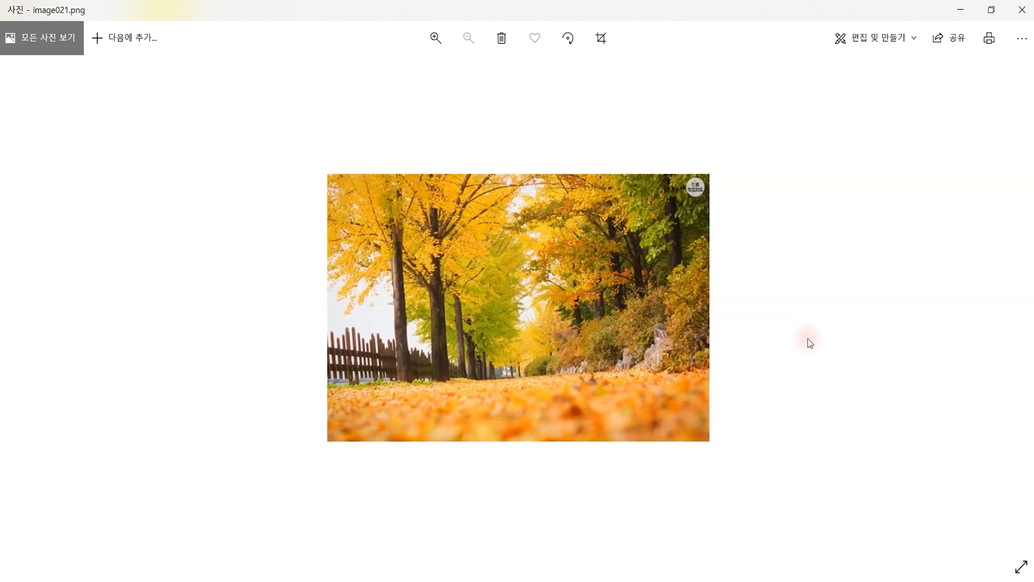